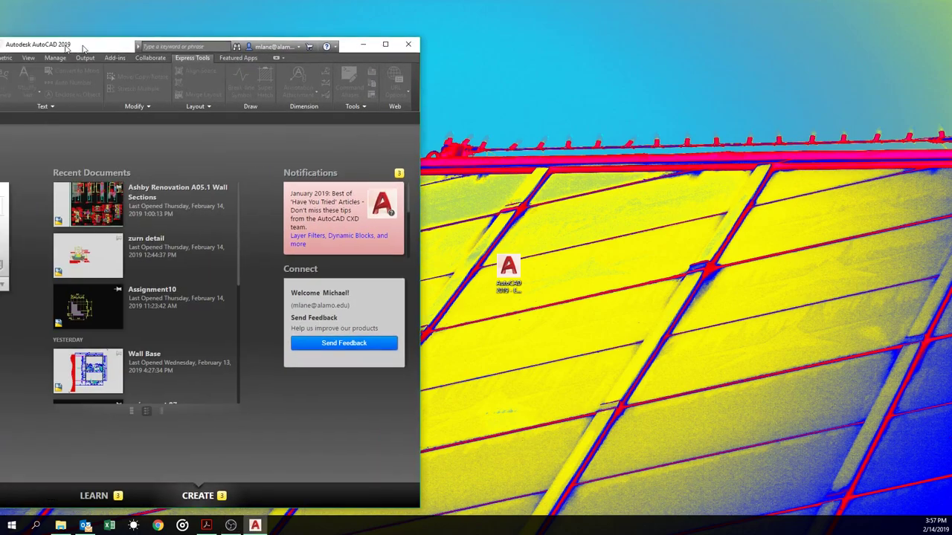
Move the AutoCAD window to the right and make it taller, with Assign10-Dimensioning.pdf restored beside it
drag(60, 24, 589, 25)
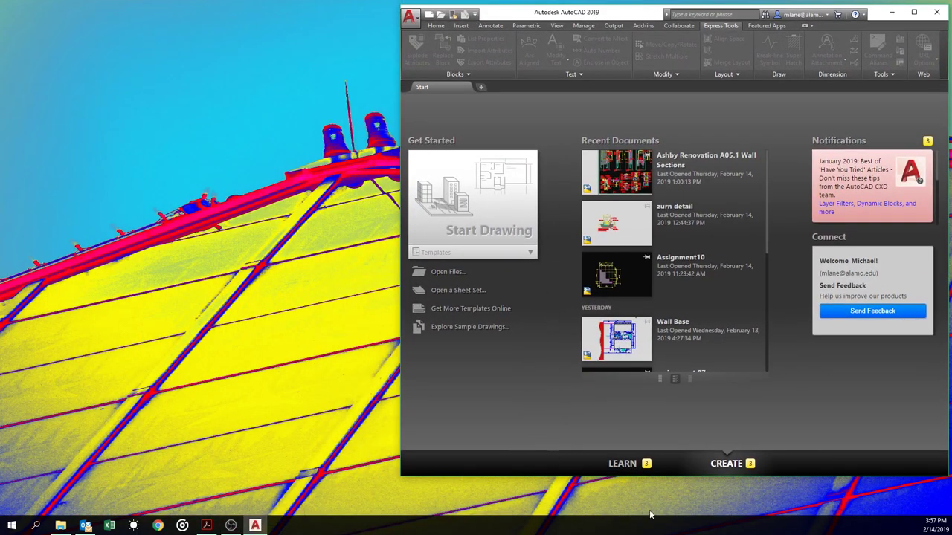
drag(678, 476, 678, 509)
click(206, 526)
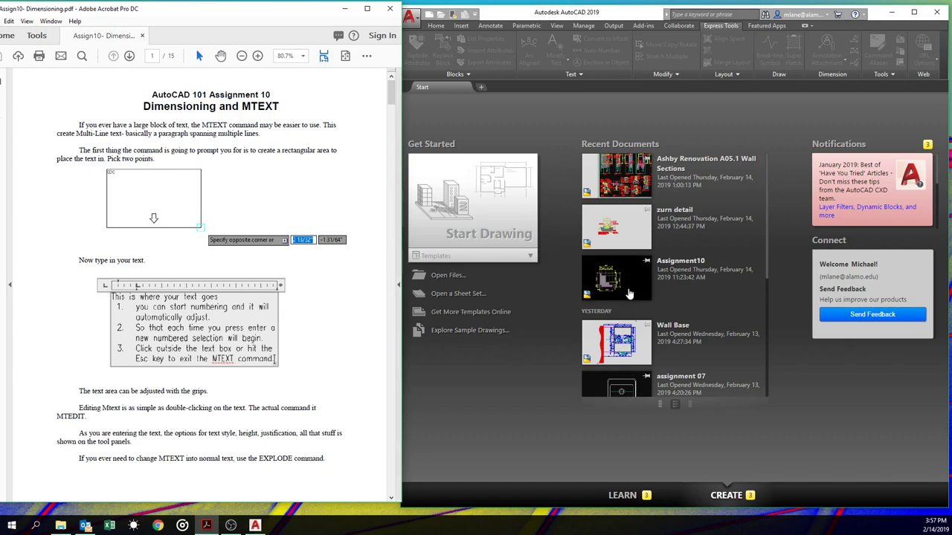
Open assignment 07.dwg from Recent Documents, close the Properties palette, and centre the sink outline
click(410, 15)
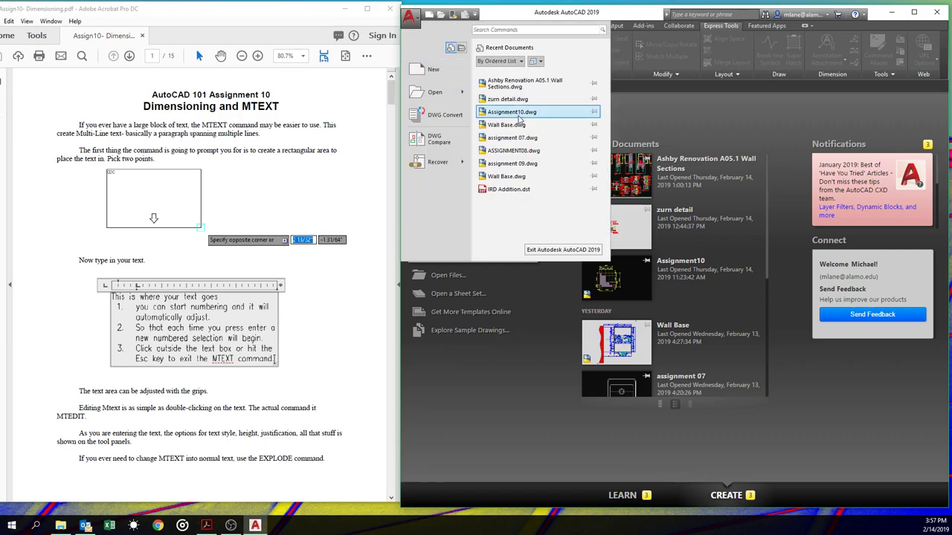
click(517, 138)
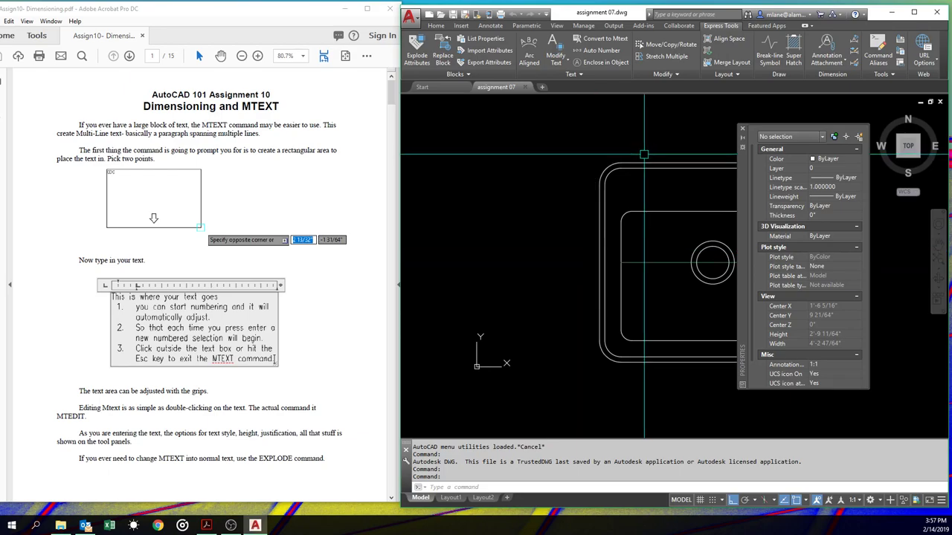
click(743, 131)
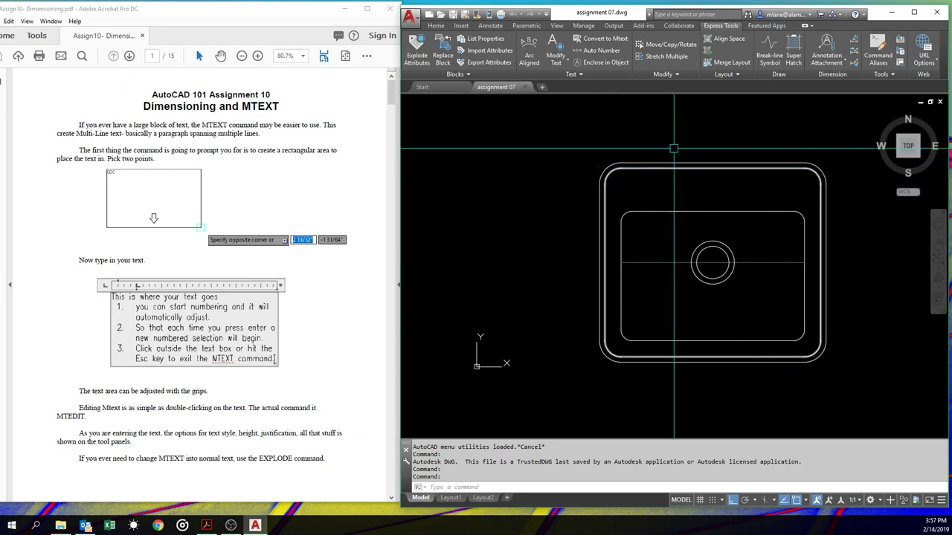
scroll(521, 222, down, 2)
middle_drag(521, 222, 534, 196)
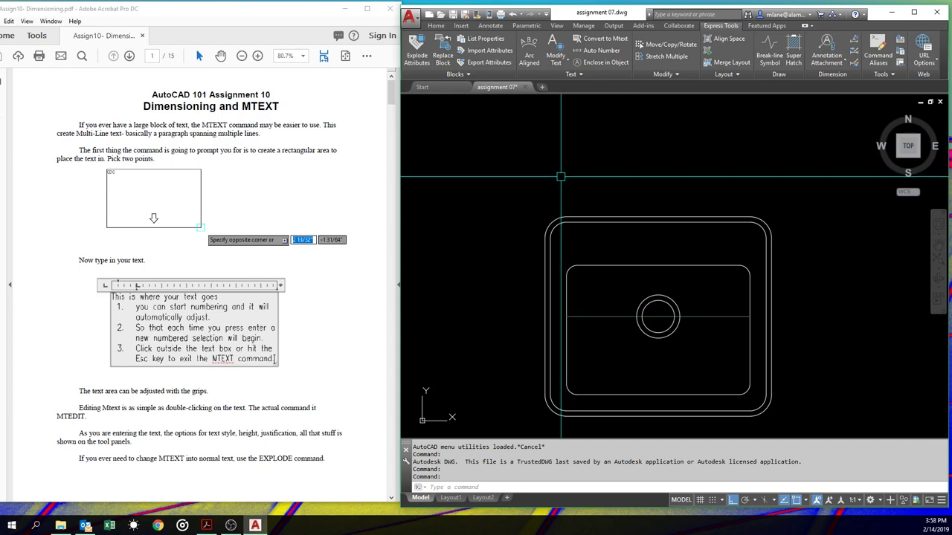
Place single-line TEXT above the sink at height 1/10 and rotation 0, entering the type lines
text(text)
key(Return)
click(566, 172)
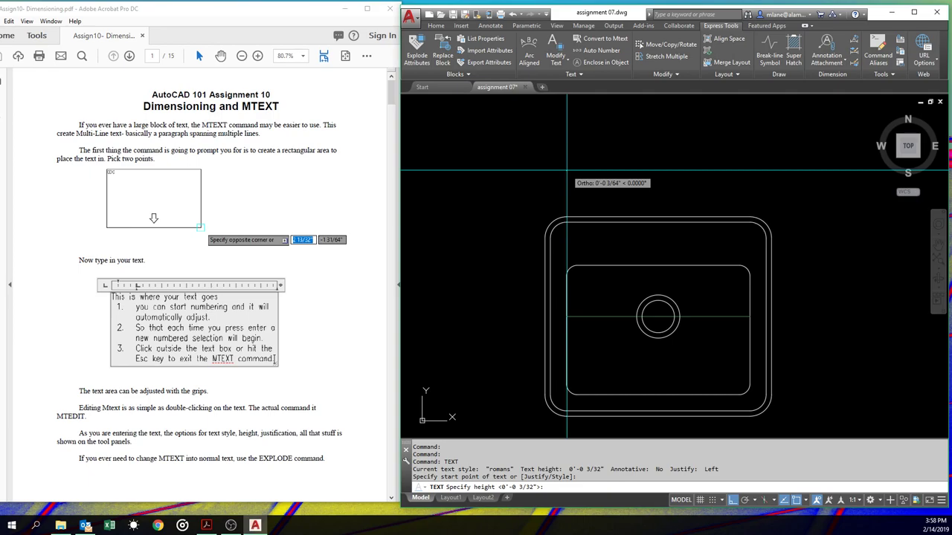
text(1/1)
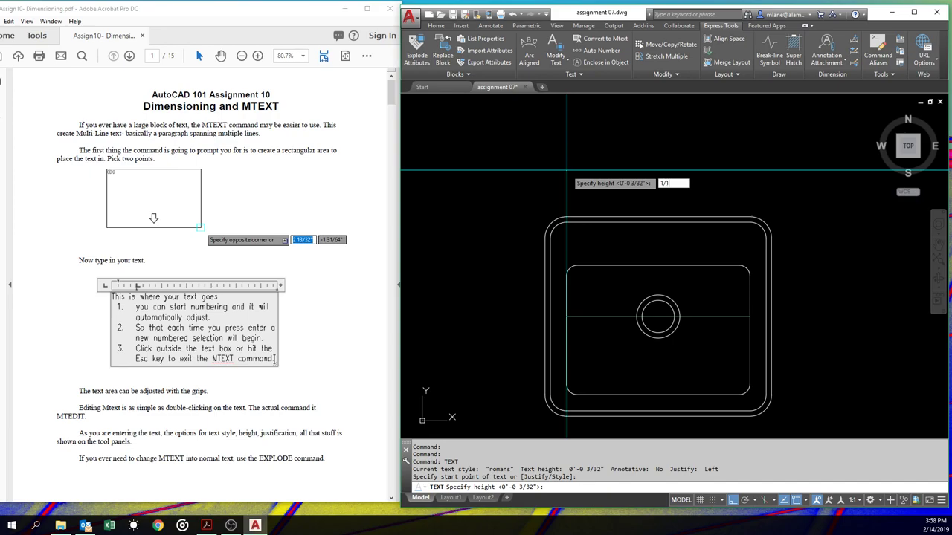
text(0)
key(Return)
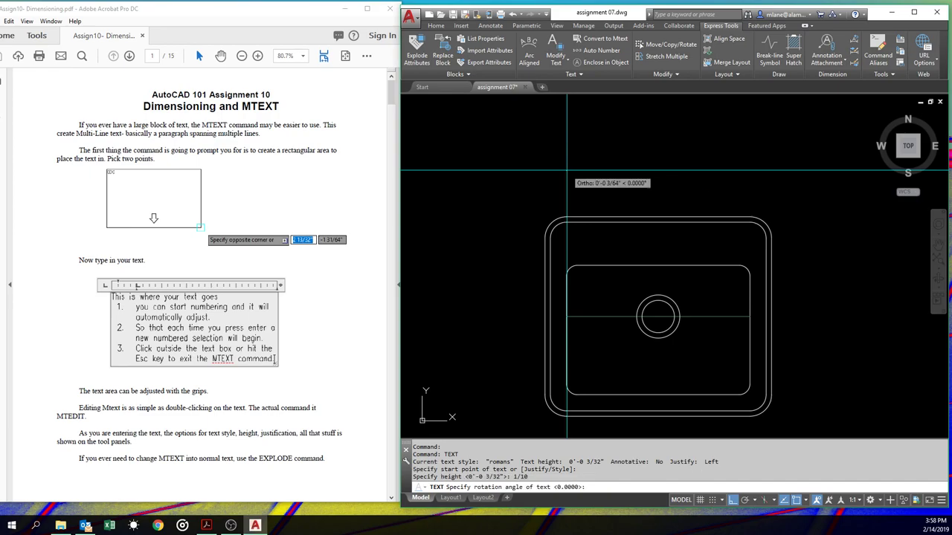
key(Return)
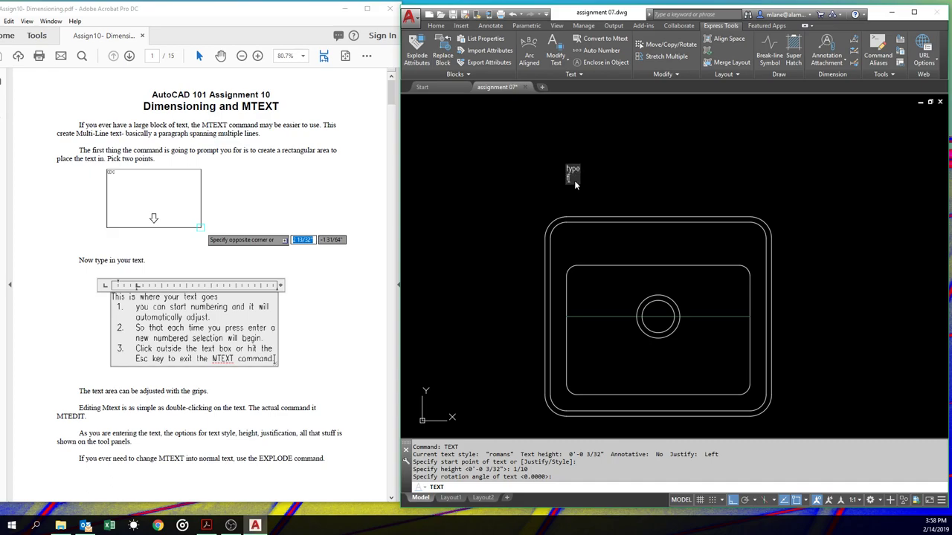
text(pe)
key(Return)
text(ty)
key(Escape)
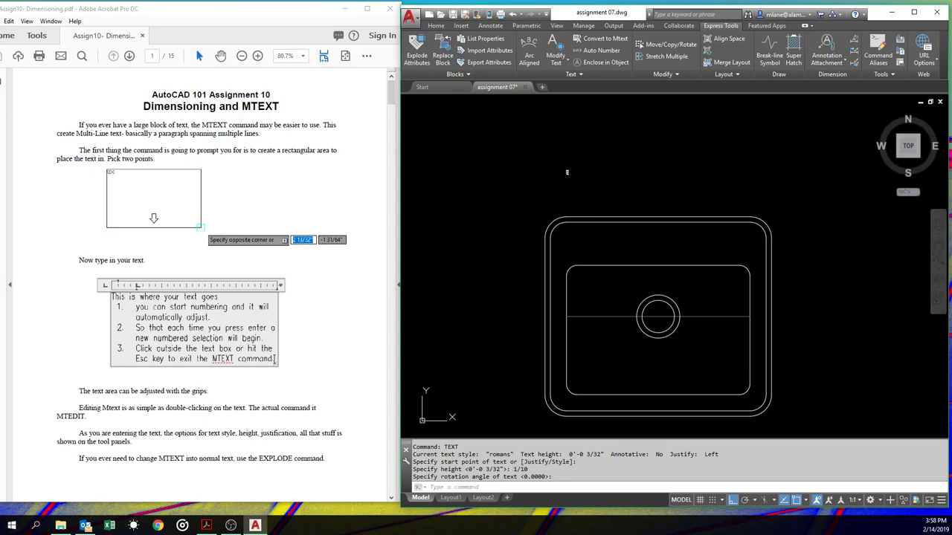
Select the top and middle type lines, then open the top one for editing without changes
scroll(567, 172, up, 8)
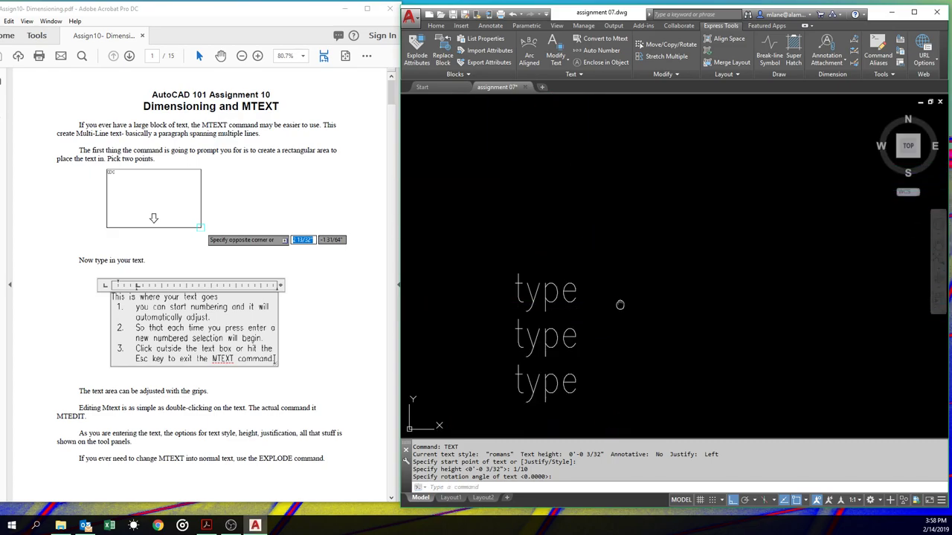
scroll(572, 216, down, 2)
click(556, 204)
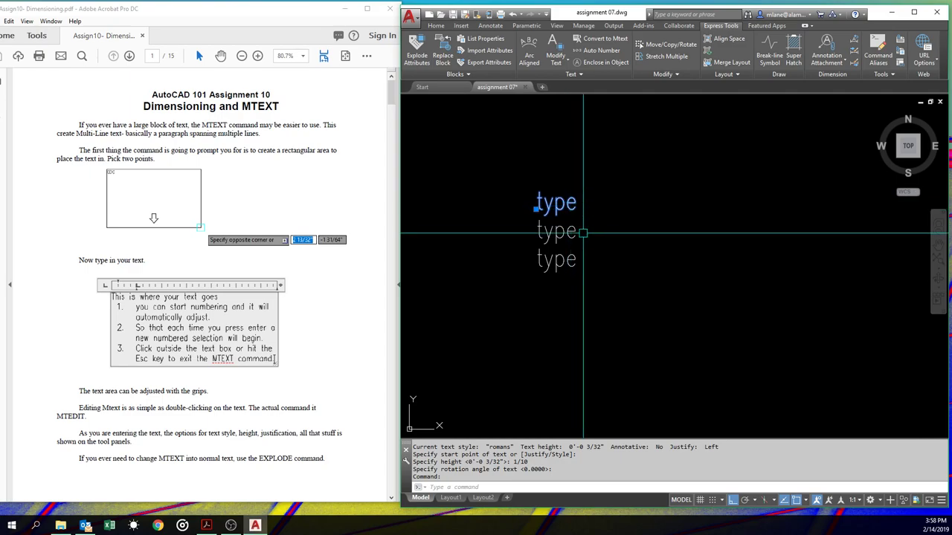
key(Escape)
click(571, 232)
key(Escape)
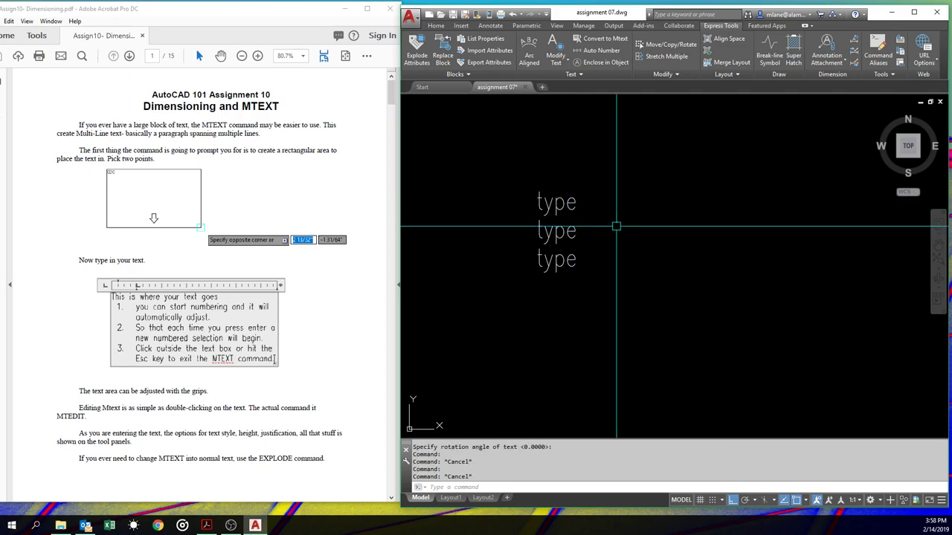
click(556, 202)
double_click(556, 202)
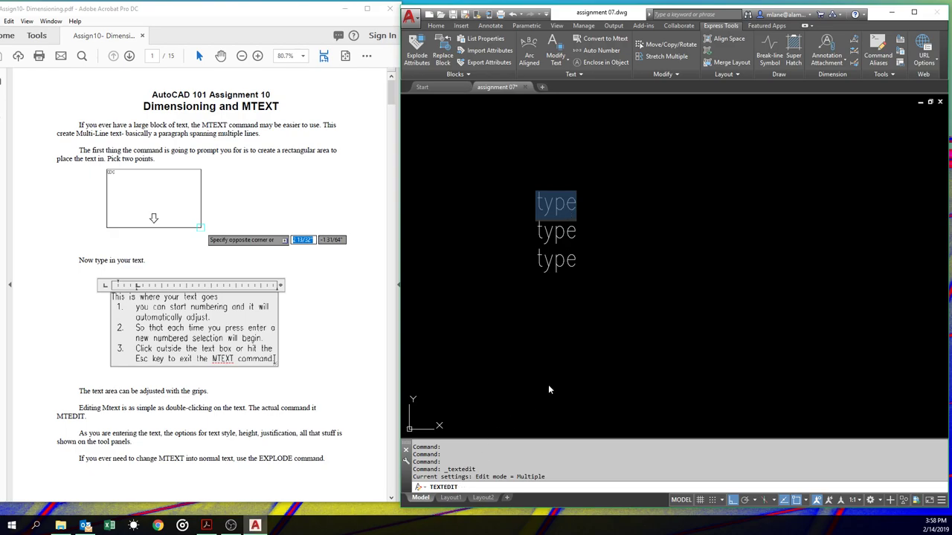
key(Escape)
key(Escape)
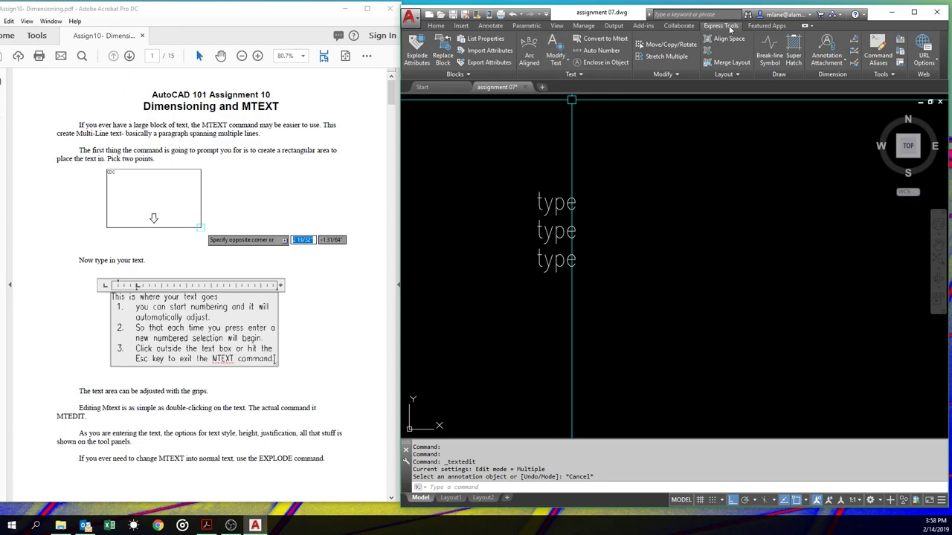
Choose Multiline Text from the Home tab's Text dropdown and place its first corner right of the type lines
click(436, 25)
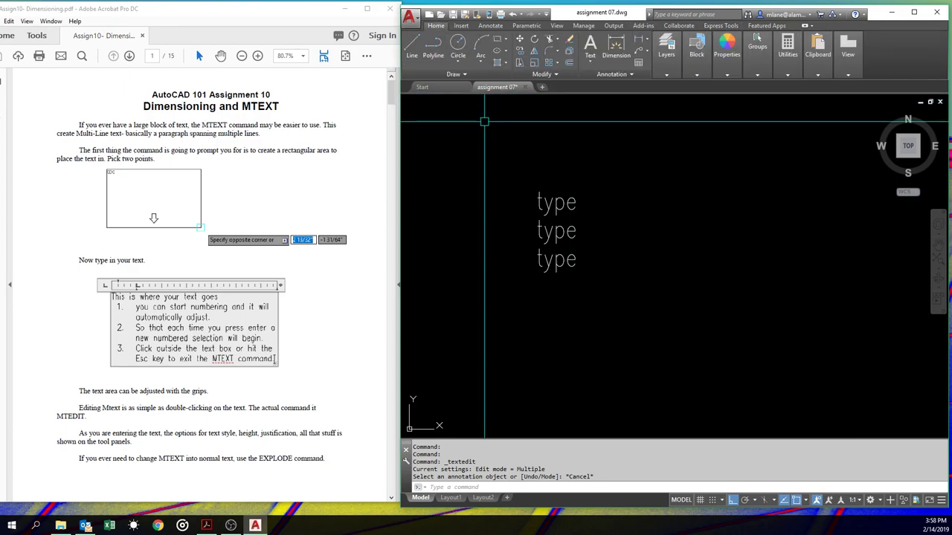
click(591, 59)
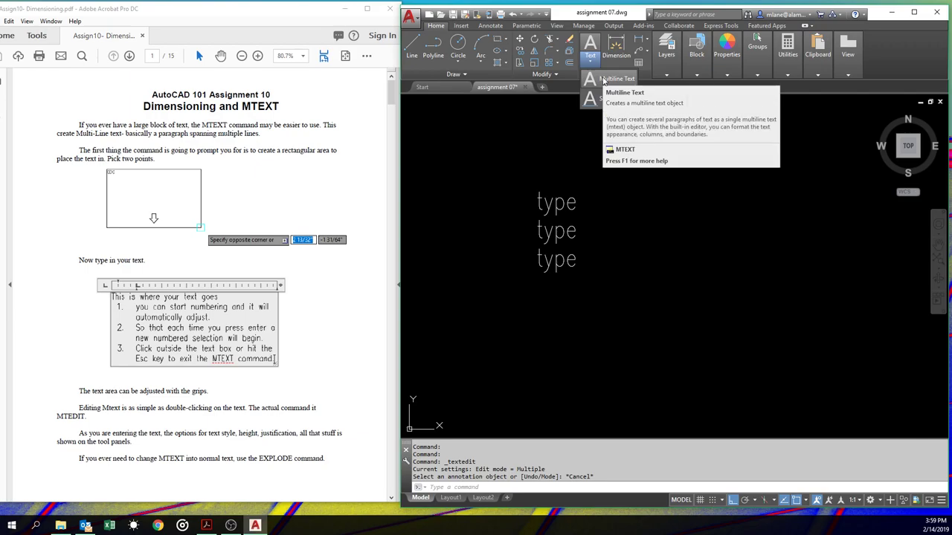
click(604, 78)
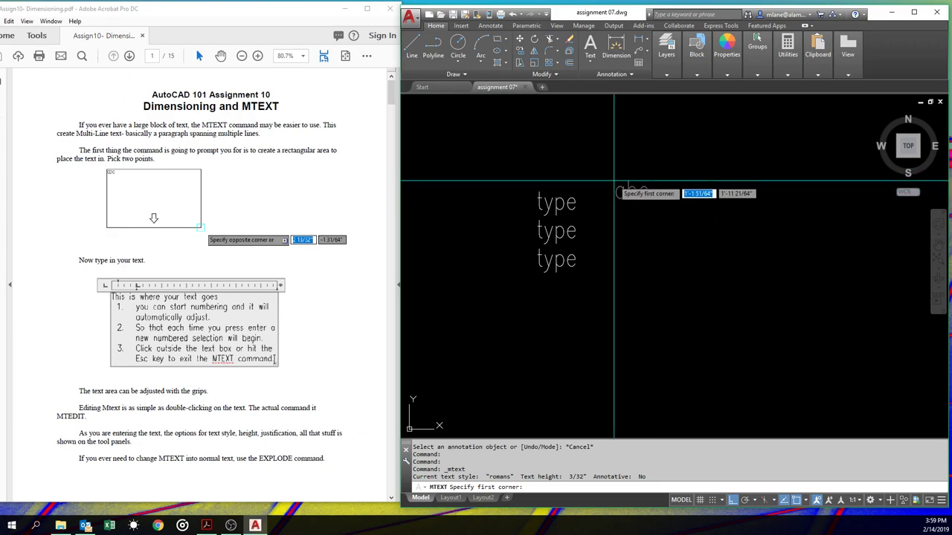
click(614, 180)
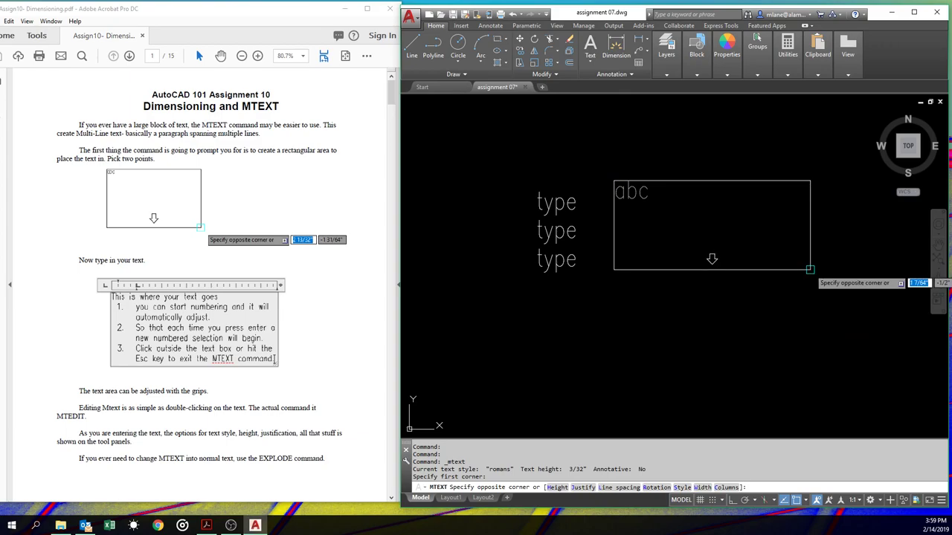
Enter 'this is where your text goes' in the MTEXT box, correcting the 'yourt' typo
click(795, 294)
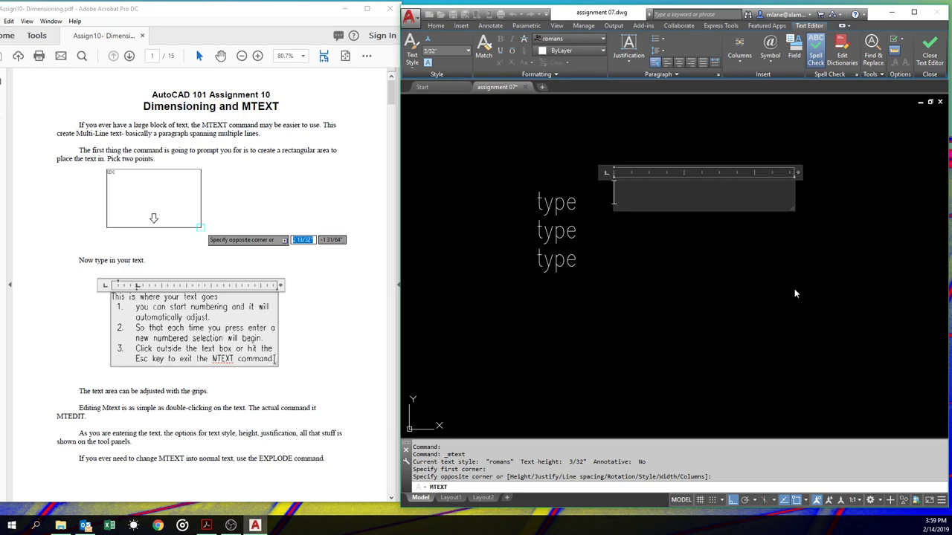
text(this is where your)
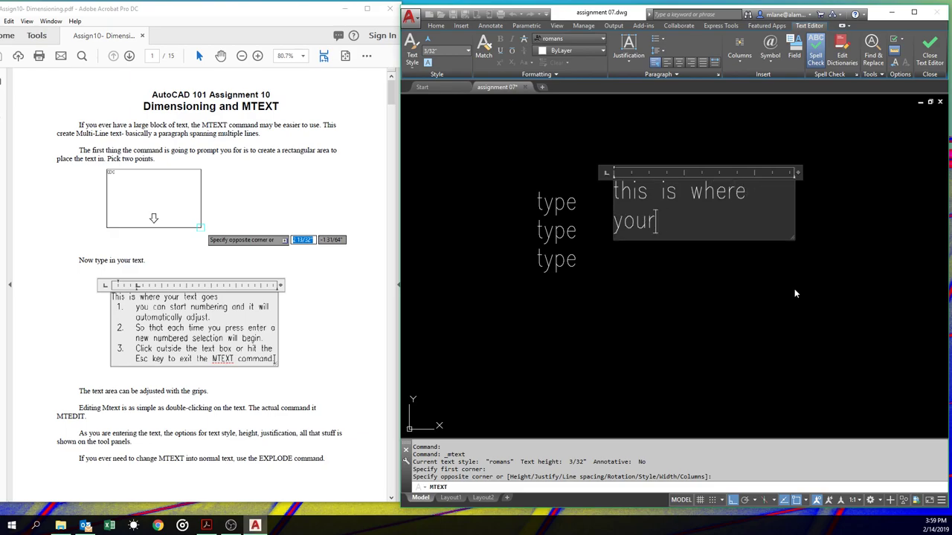
text(t text goes)
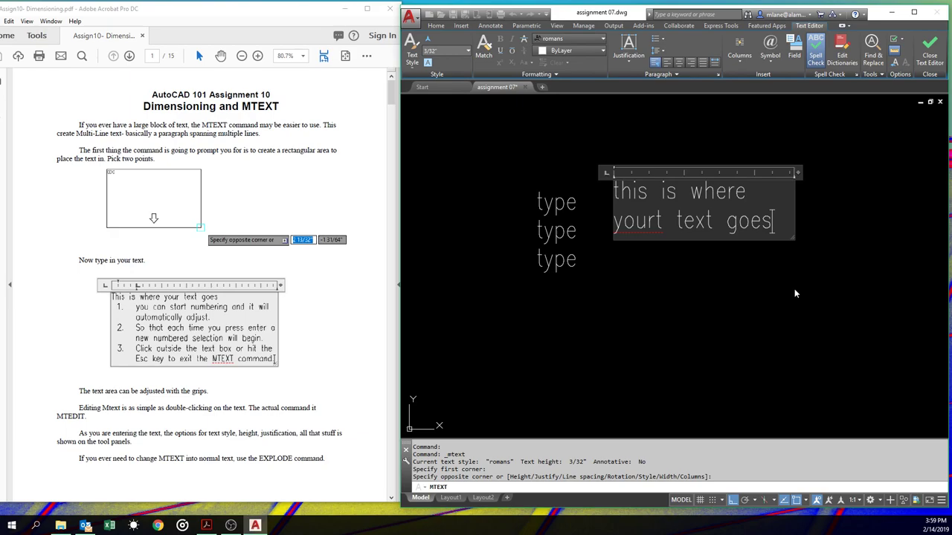
key(Left)
key(Left)
key(Left)
key(Left)
key(Left)
key(Left)
key(Left)
key(Left)
key(Left)
key(Left)
key(BackSpace)
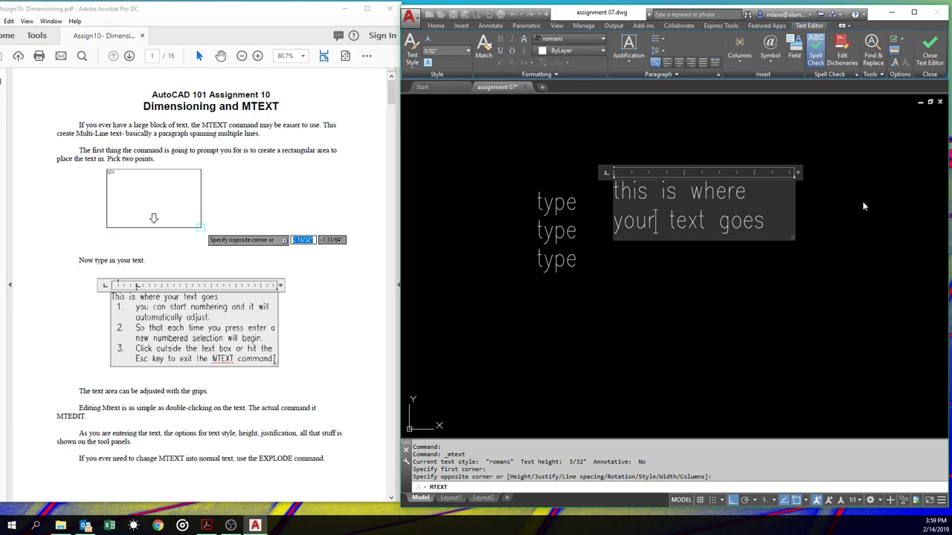
click(850, 202)
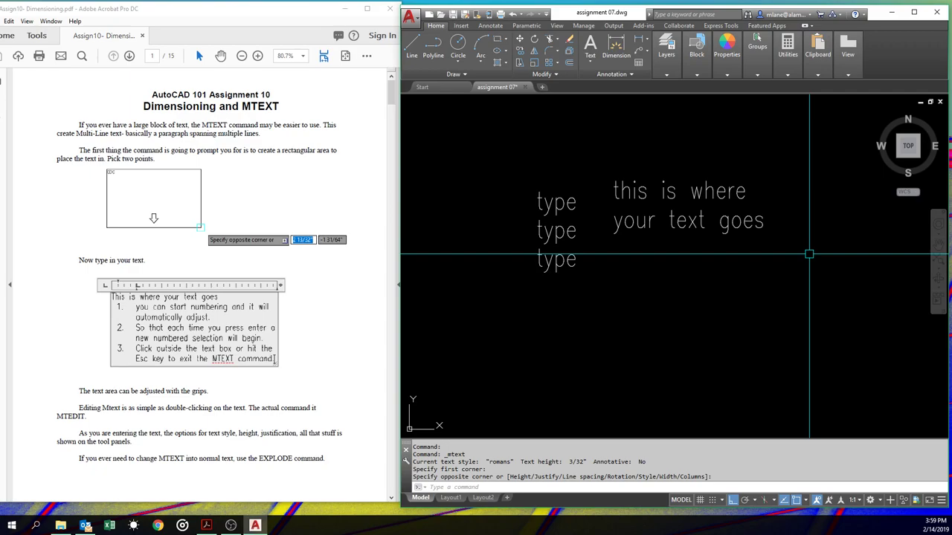
Stretch the note's width grip narrower, then wider until 'goes' wraps alone onto a second line
click(734, 224)
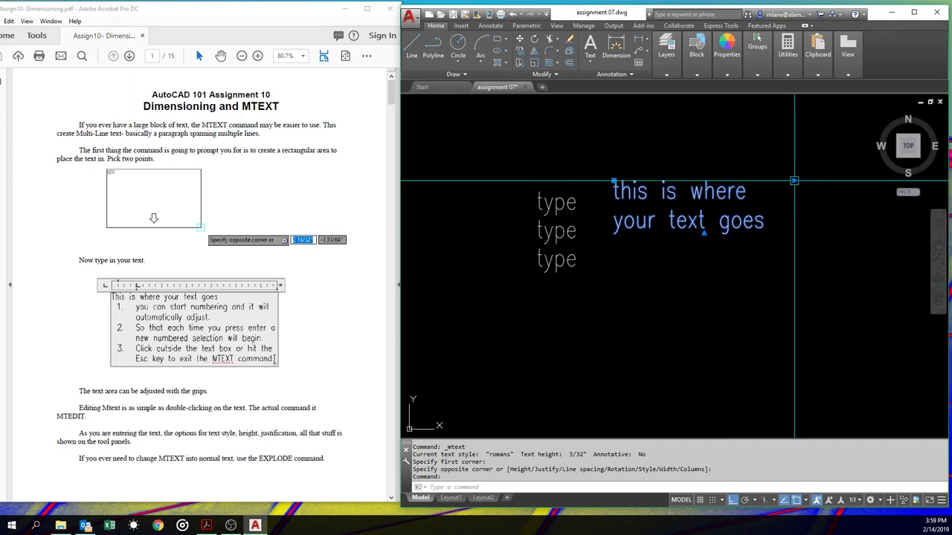
click(794, 180)
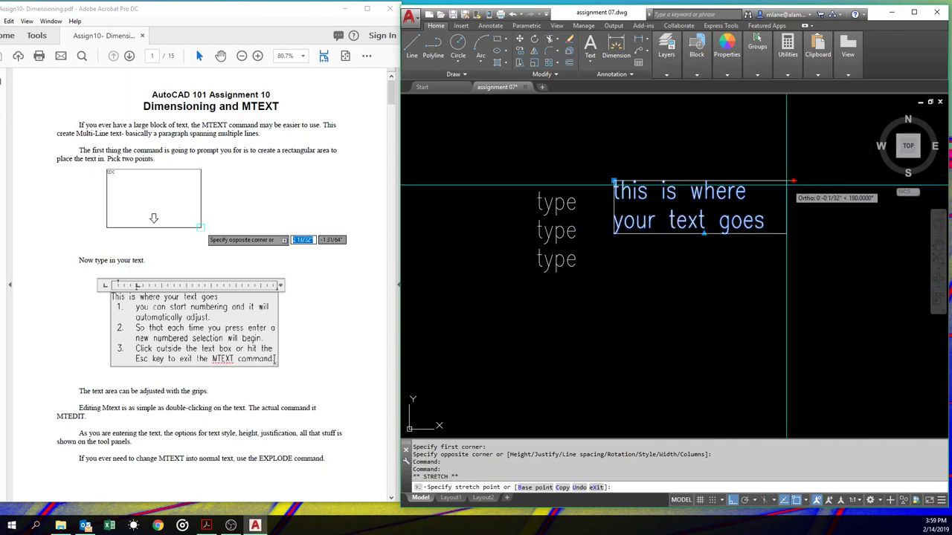
click(710, 181)
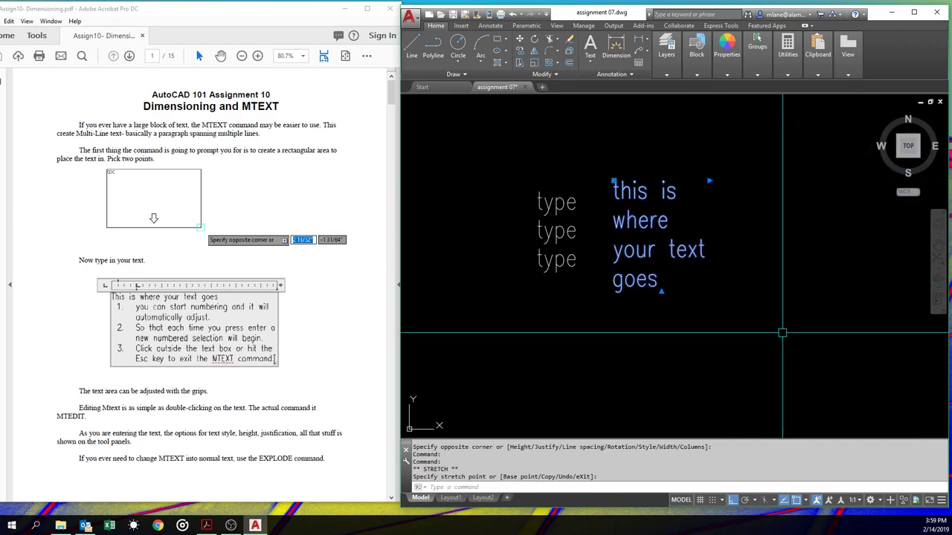
click(852, 254)
key(Escape)
Select all the note's text, confirm the 3/32" height and romans style, and close the editor
double_click(720, 192)
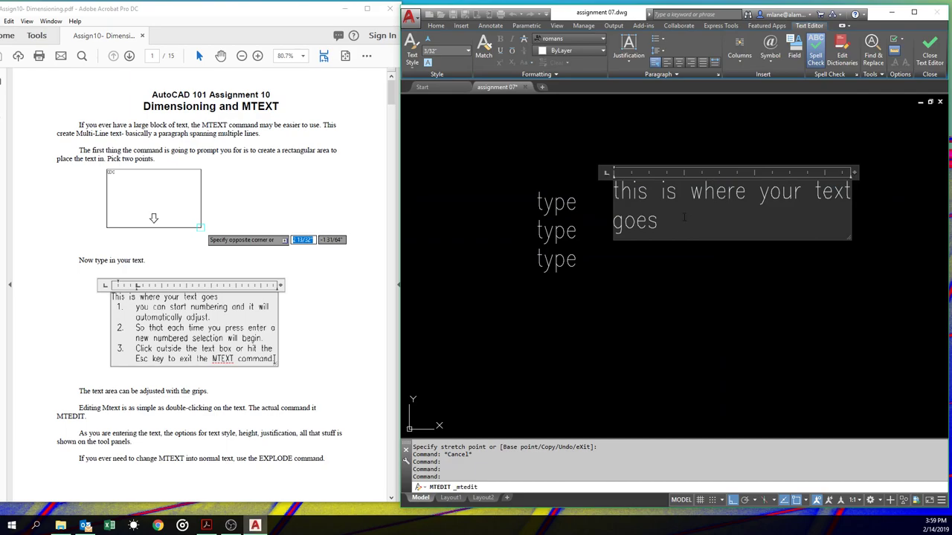
key(ctrl+a)
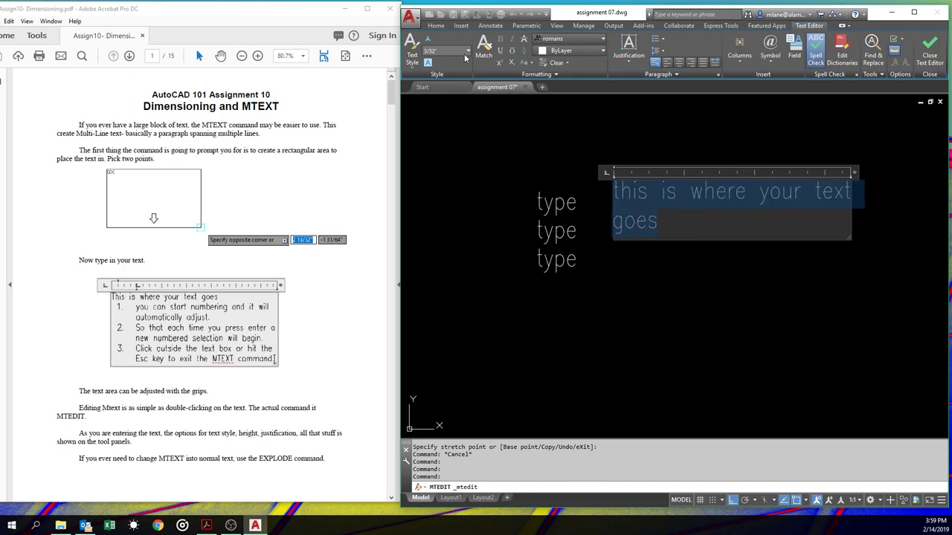
click(467, 51)
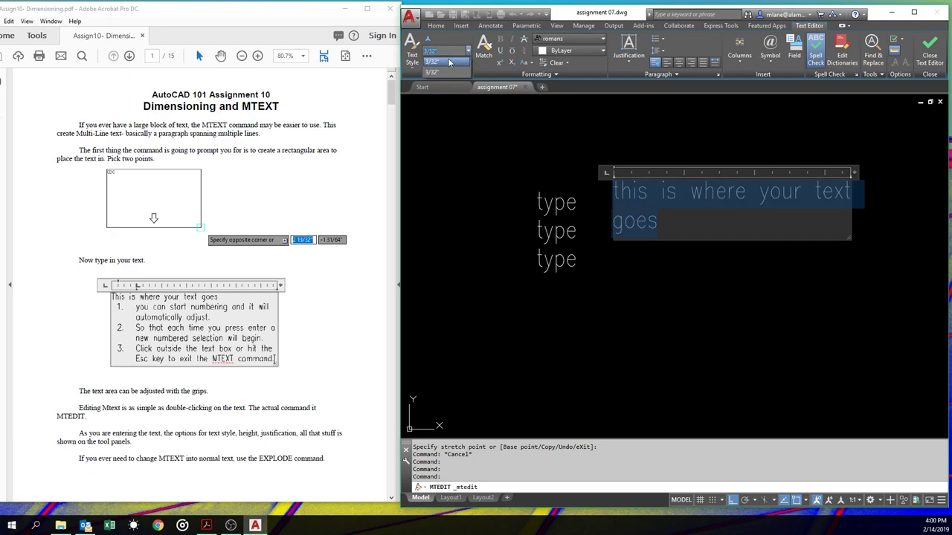
click(447, 61)
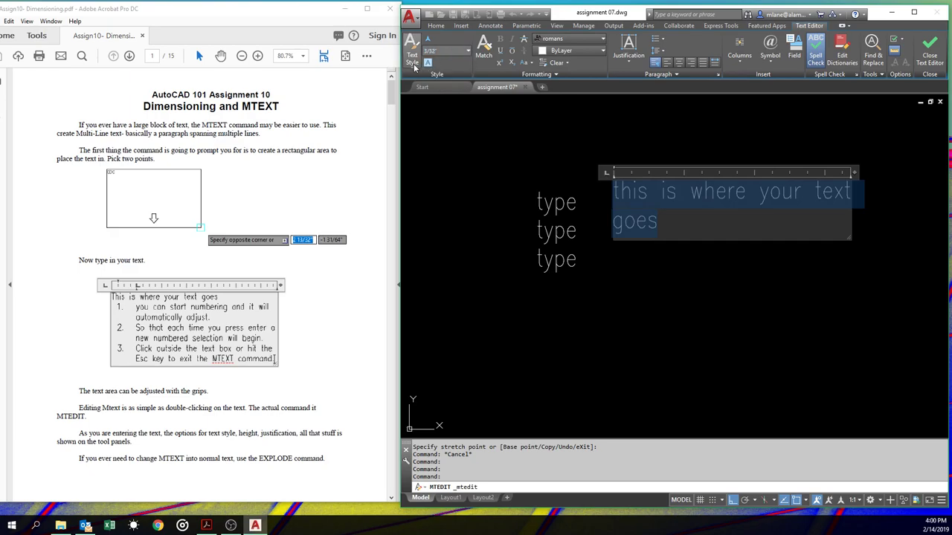
click(413, 65)
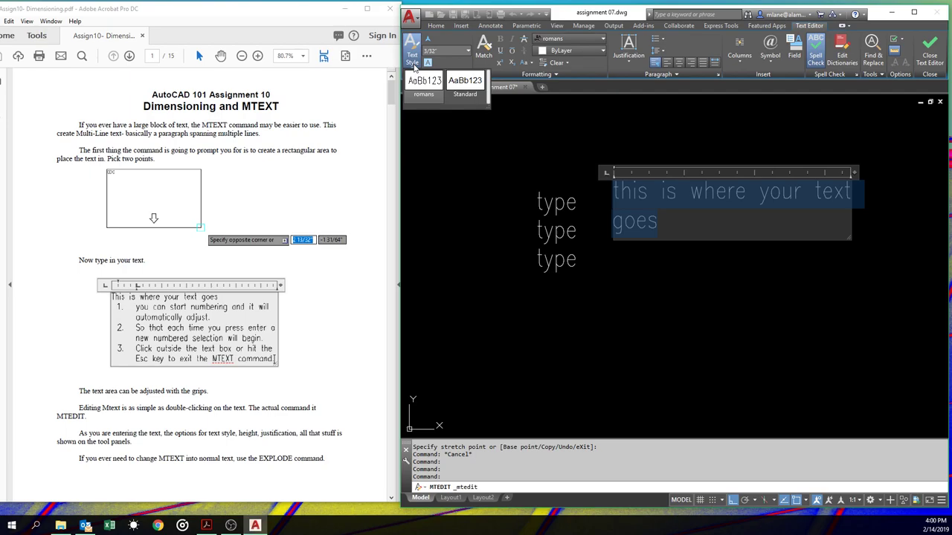
click(414, 67)
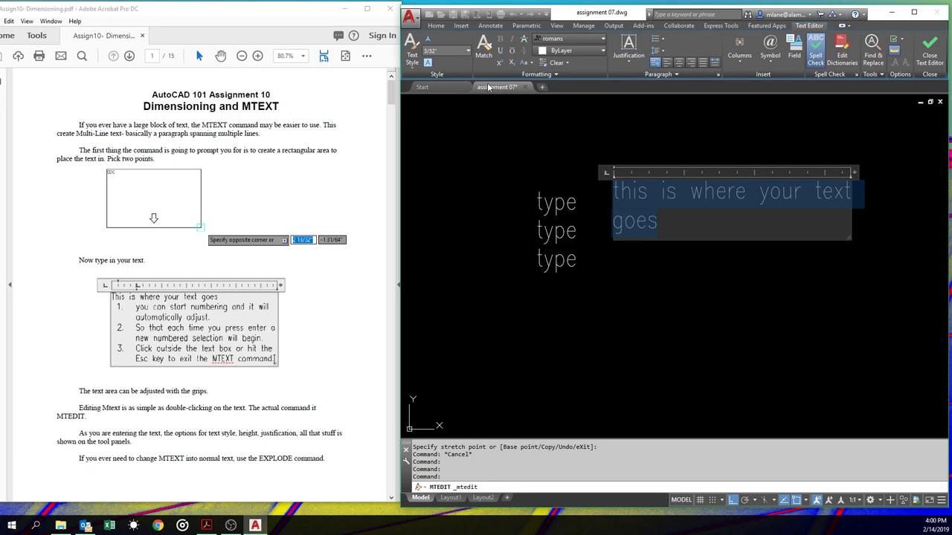
click(619, 140)
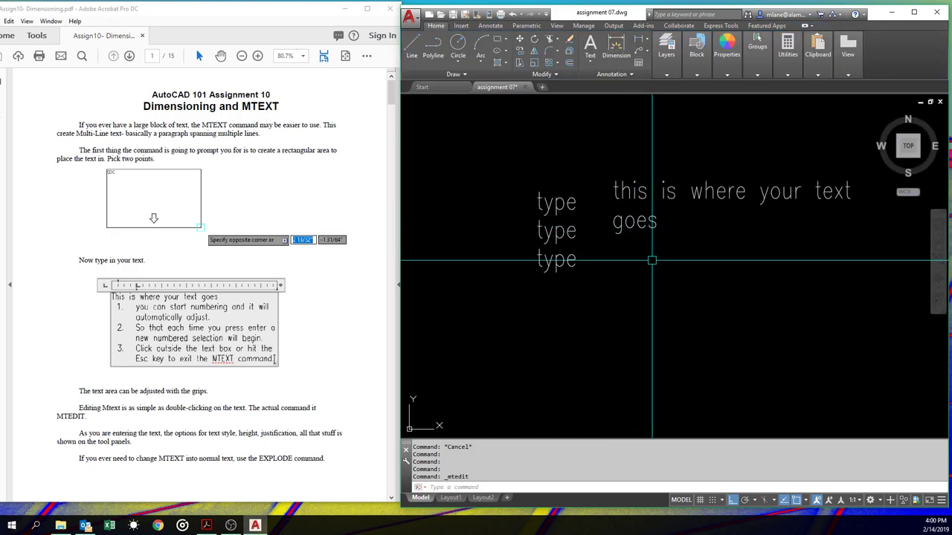
Add auto-numbered items '1. text' and '2. more text' below 'goes' and commit the note
double_click(644, 223)
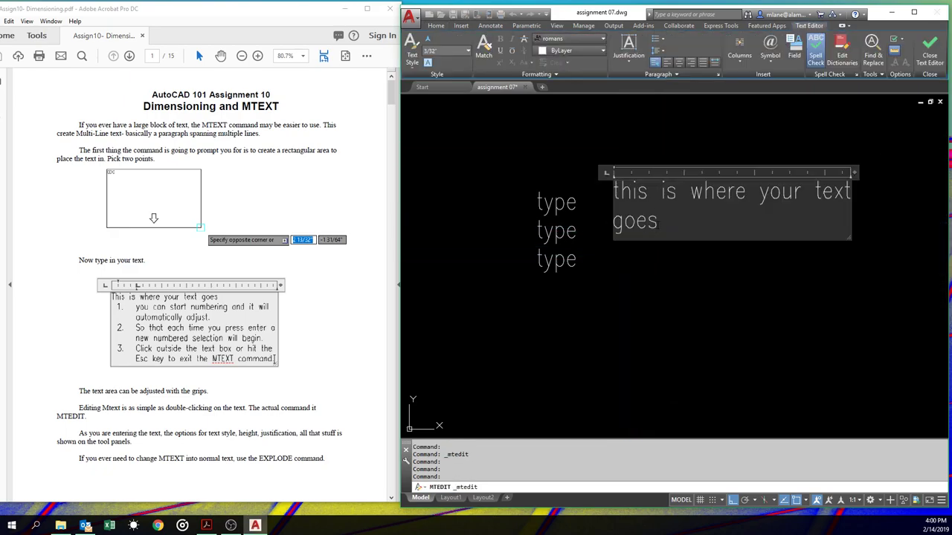
key(Return)
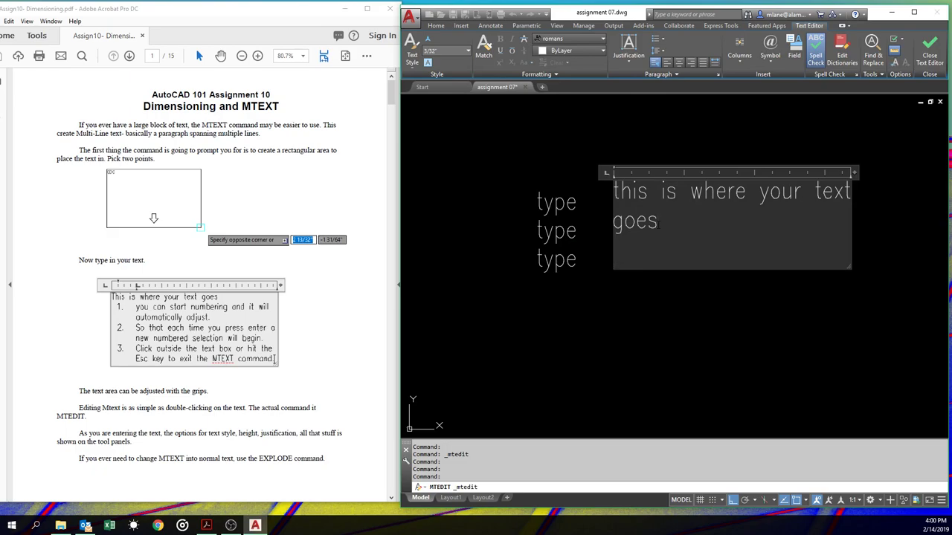
text(1.)
key(Tab)
text(text)
key(Return)
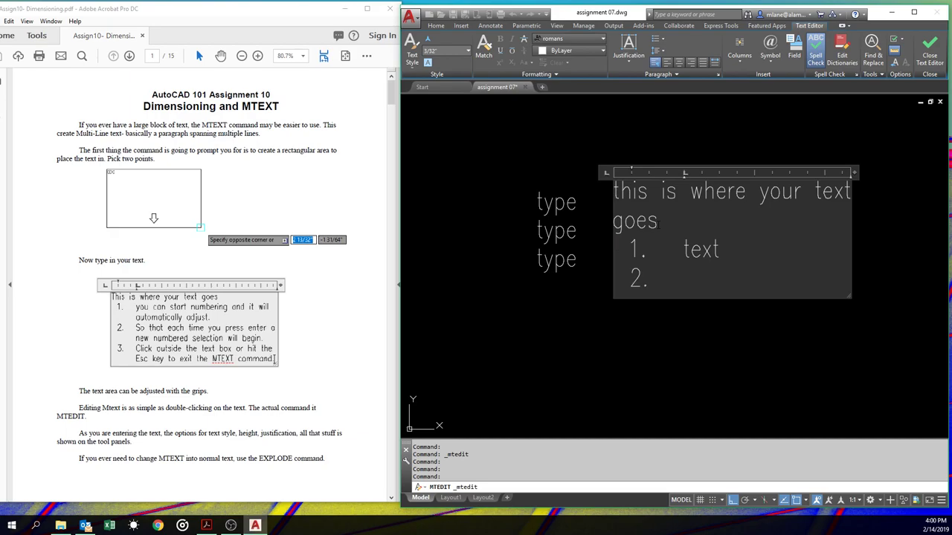
text(more text)
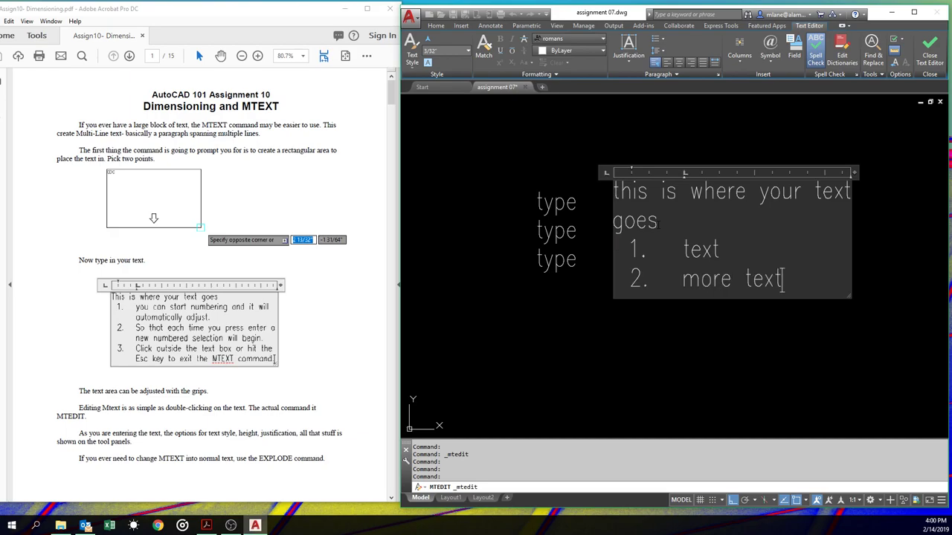
key(Return)
key(Return)
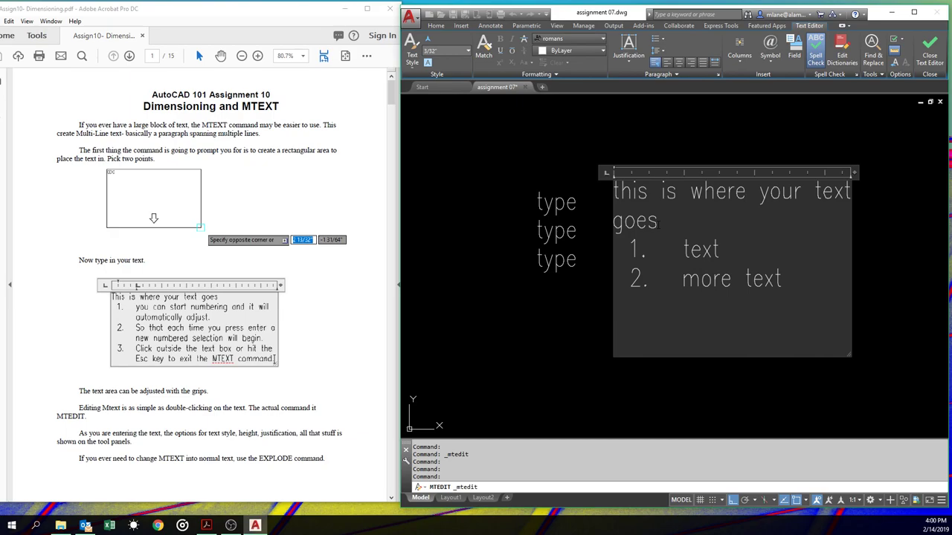
click(819, 236)
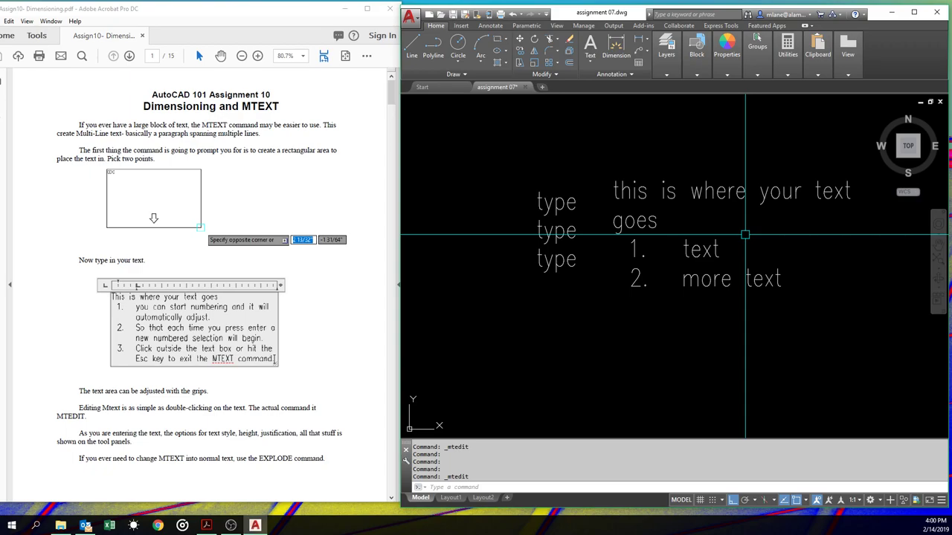
scroll(631, 268, down, 6)
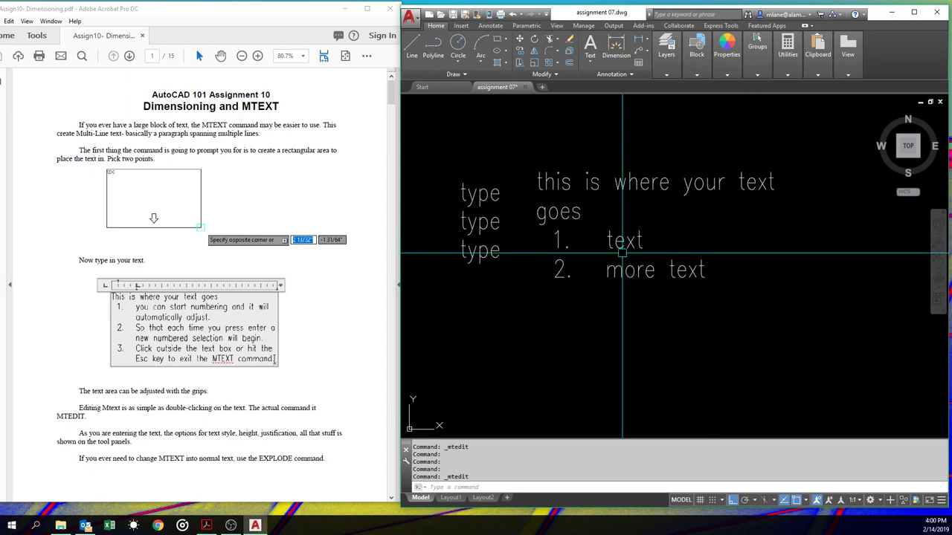
scroll(630, 268, up, 5)
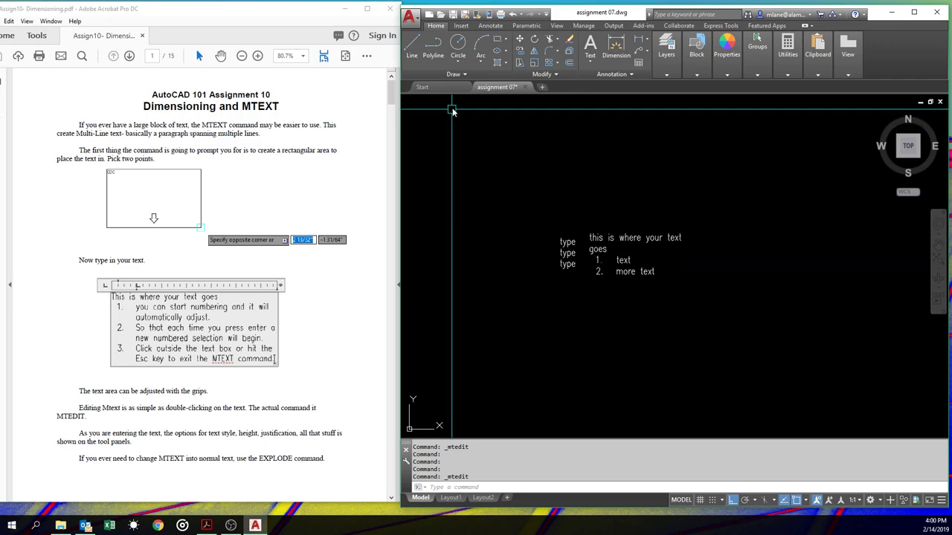
Browse to SAC\46 - ECO CENTRO\2019 - PARKING LOT DRAINAGE and open the G1.1 Index & Project Location Site Plan
click(416, 18)
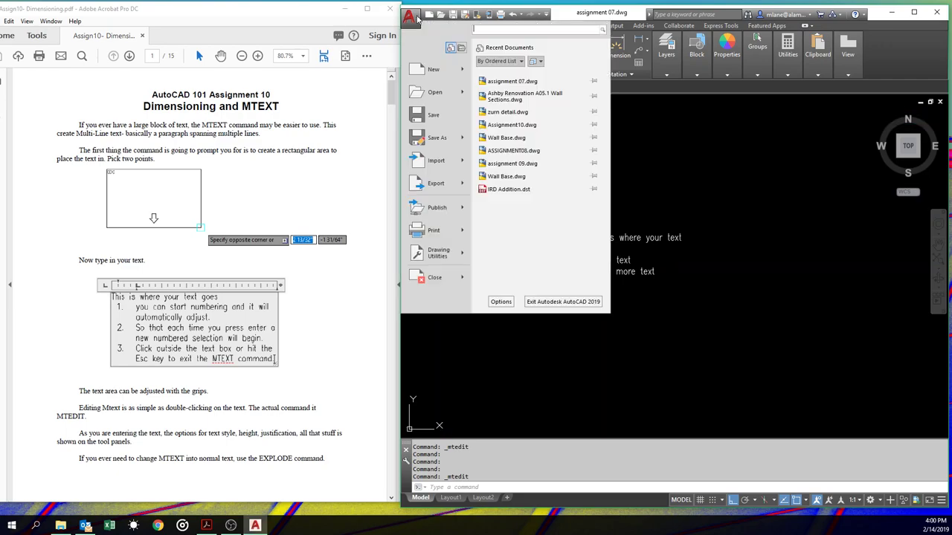
click(436, 93)
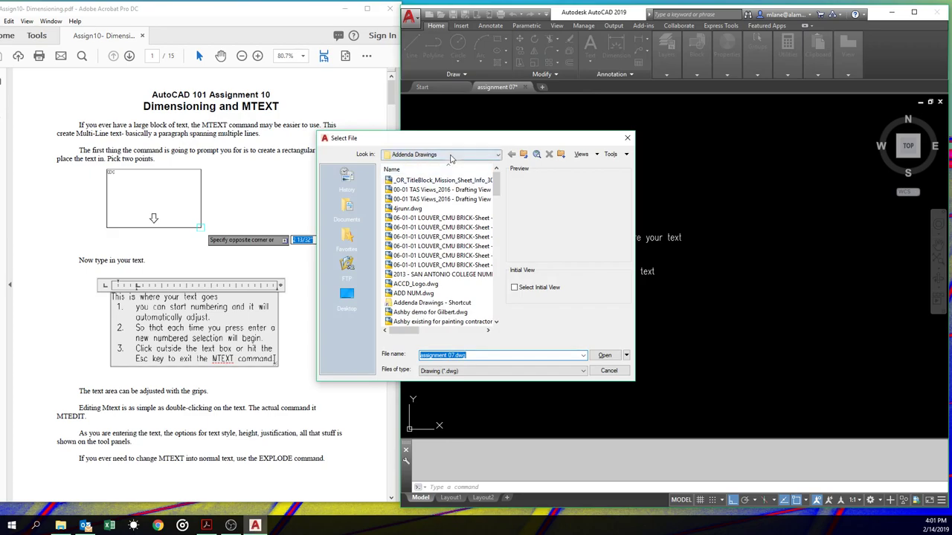
click(450, 155)
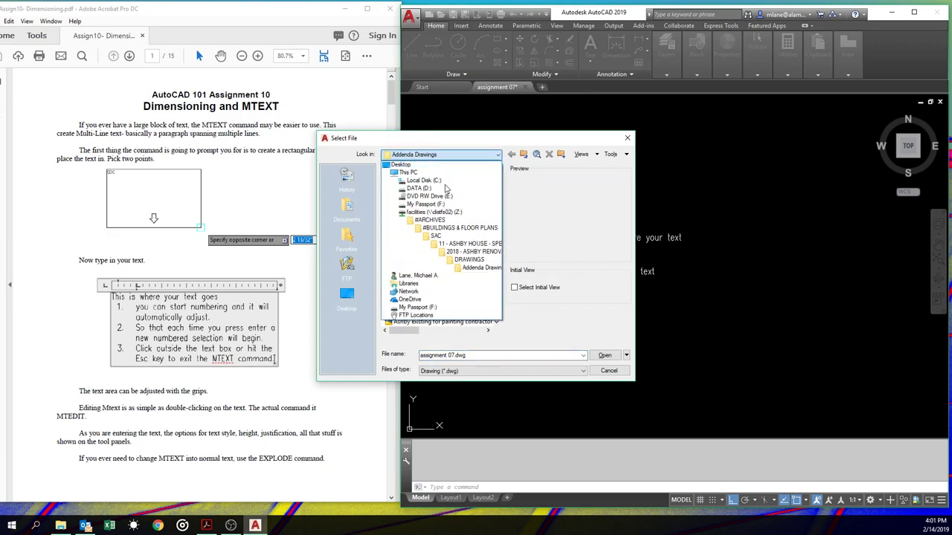
click(437, 236)
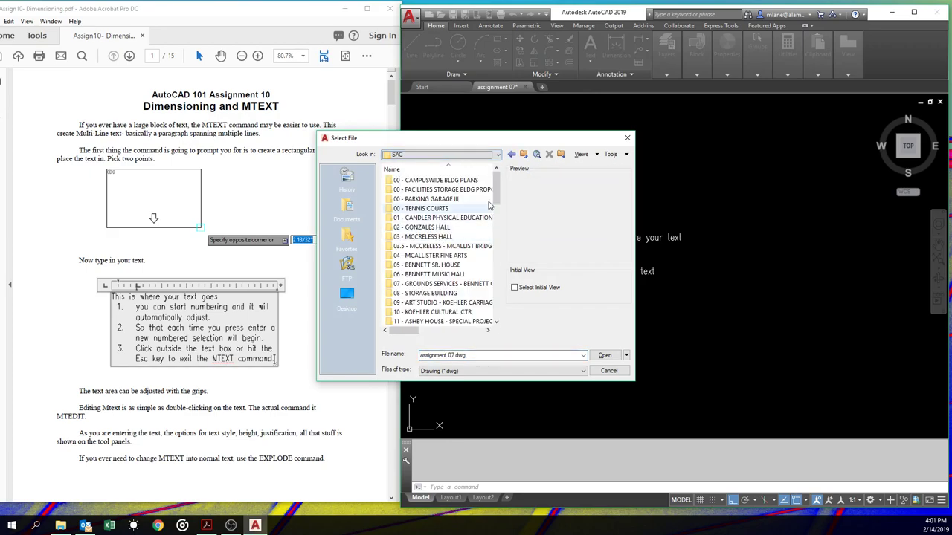
drag(496, 182, 500, 264)
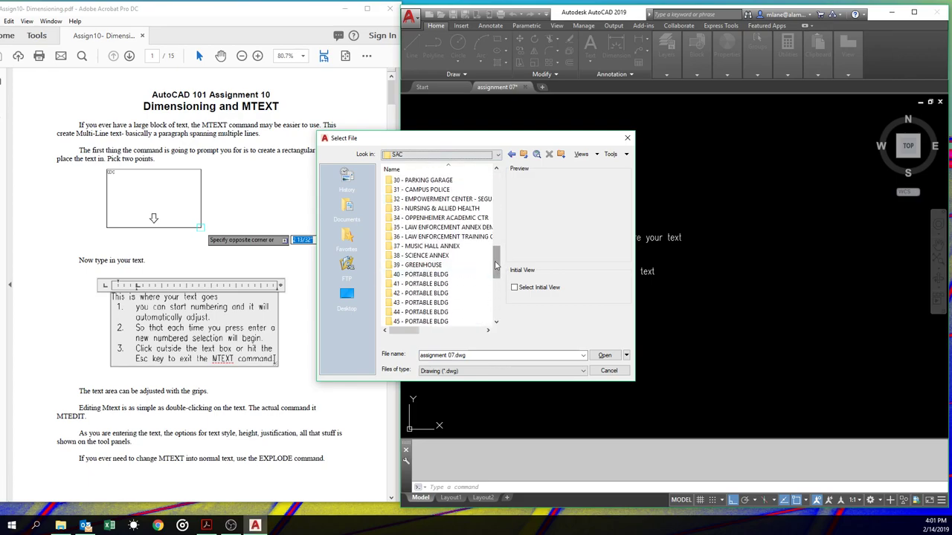
drag(496, 265, 498, 292)
double_click(445, 285)
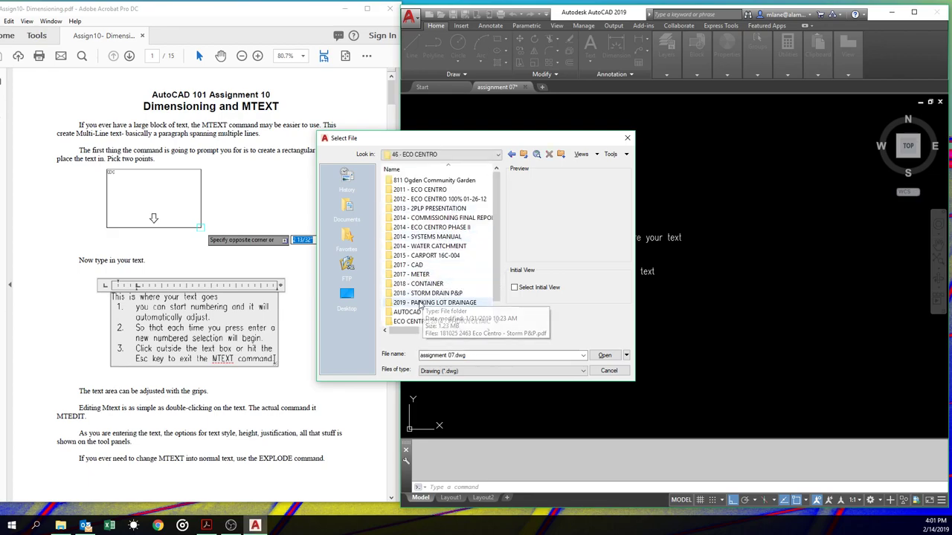
double_click(421, 303)
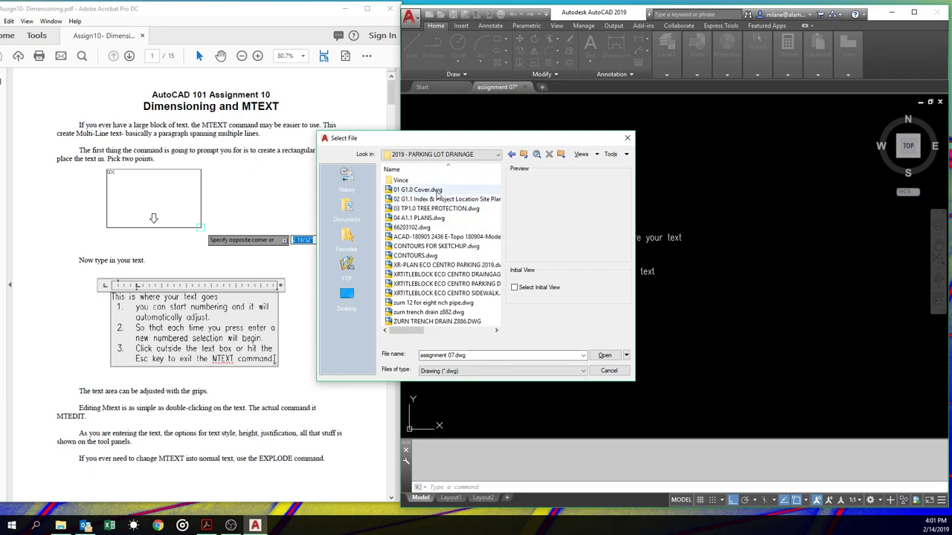
click(438, 203)
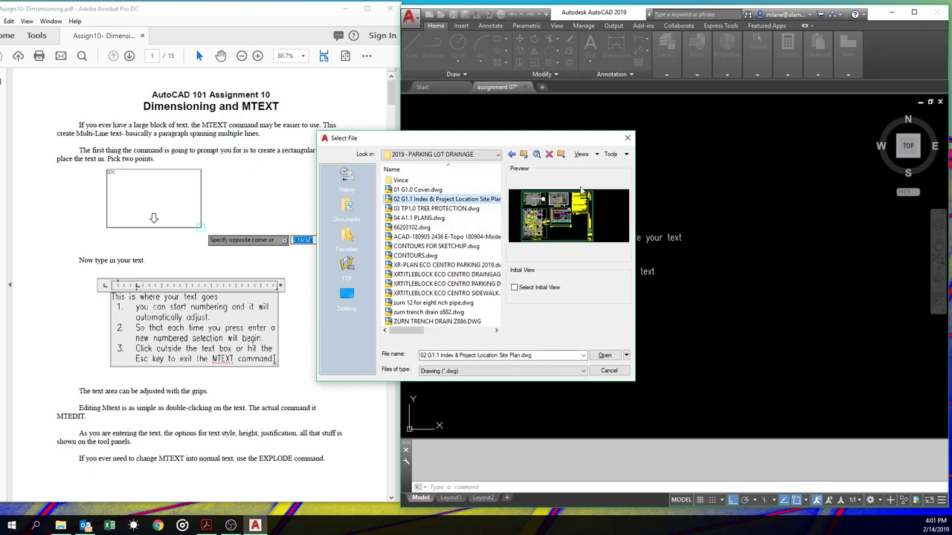
click(604, 357)
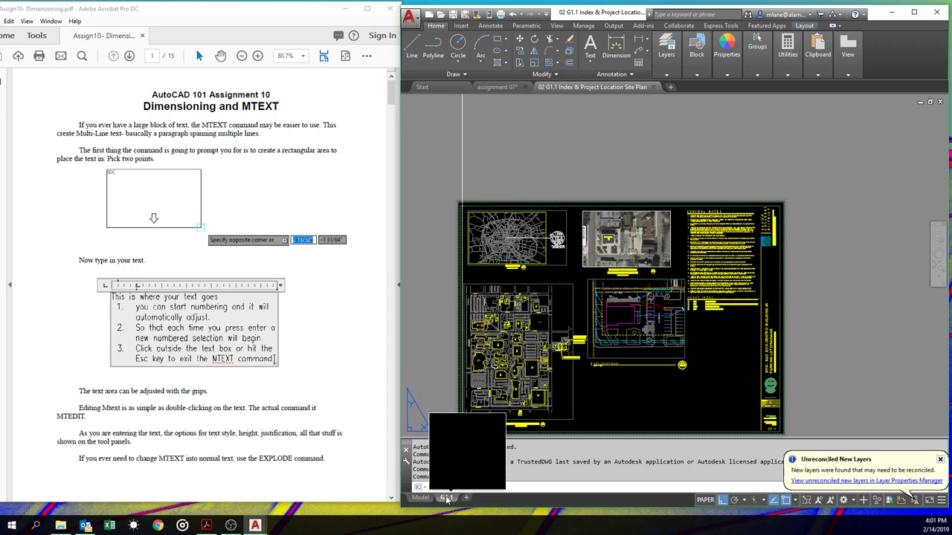
scroll(718, 276, up, 5)
scroll(598, 223, down, 5)
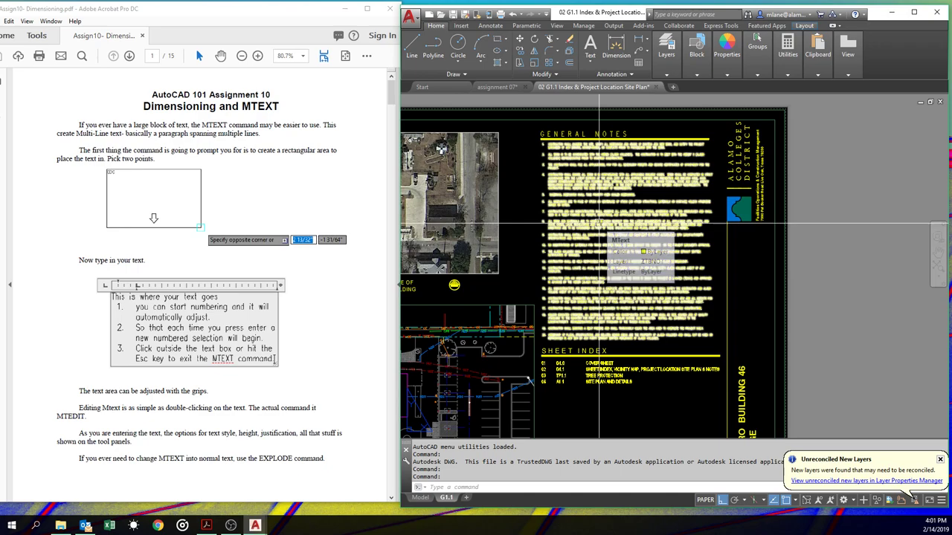
click(599, 224)
double_click(599, 223)
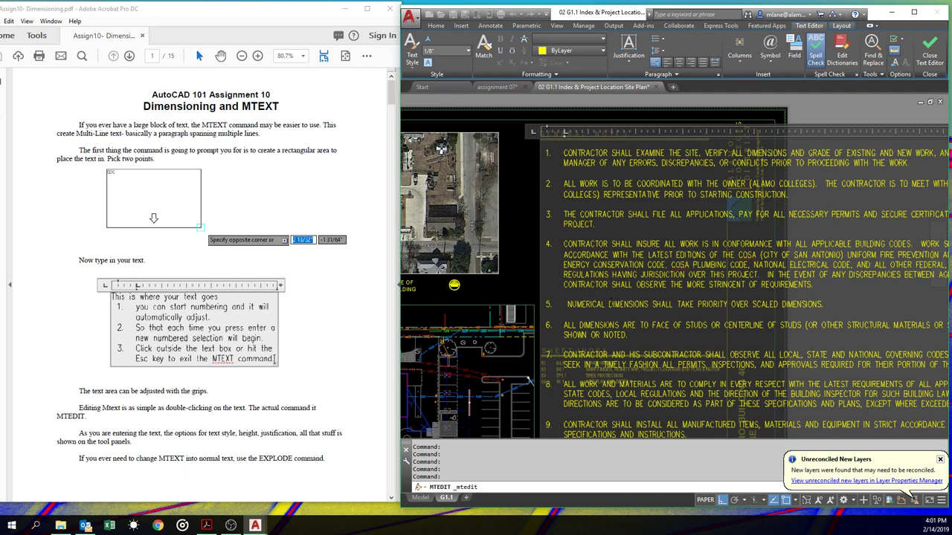
scroll(648, 326, down, 2)
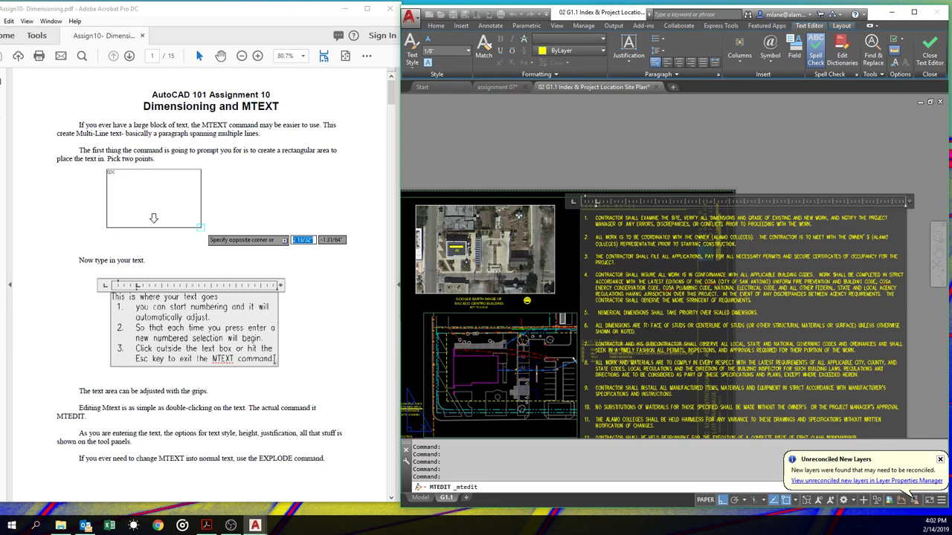
middle_drag(618, 305, 607, 289)
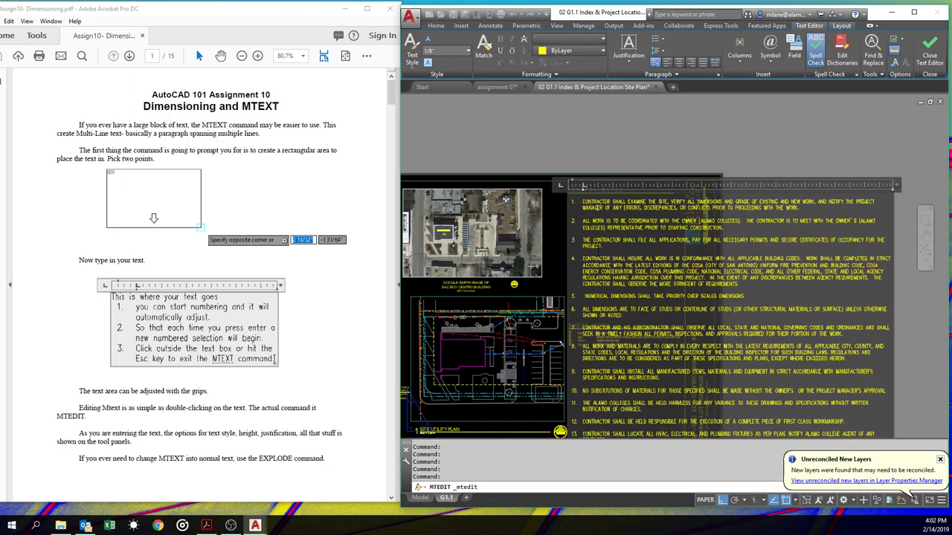
scroll(600, 255, down, 3)
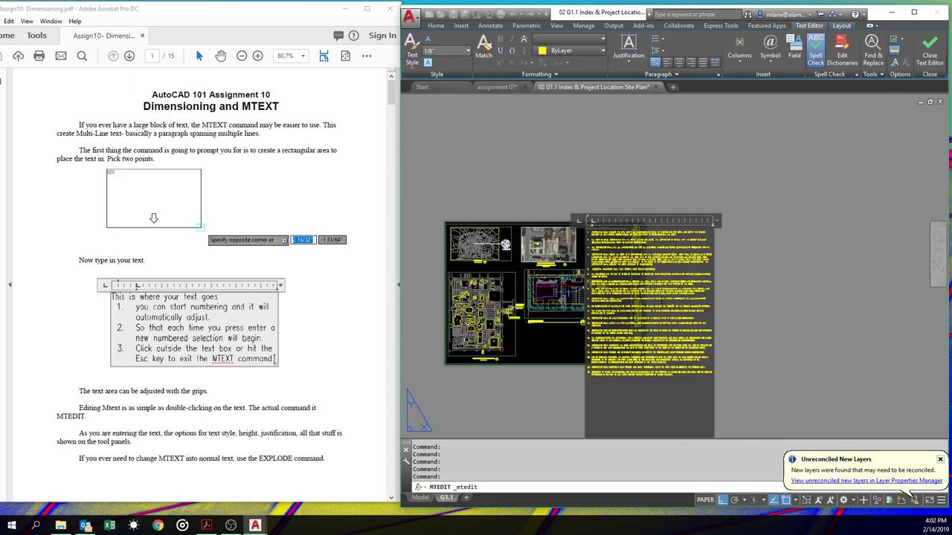
Stretch the General Notes text width wider, then back narrower, and deselect it
click(505, 244)
scroll(617, 231, up, 5)
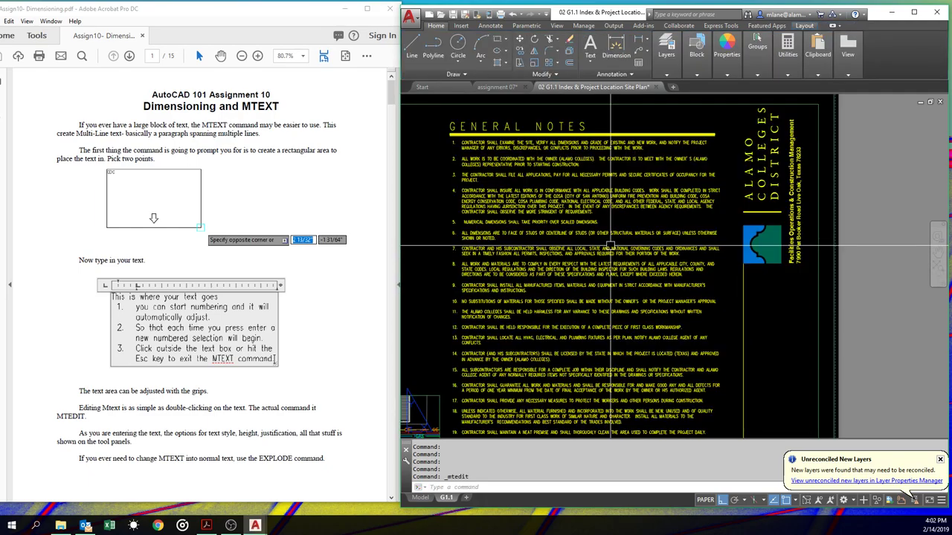
click(617, 232)
scroll(621, 223, down, 5)
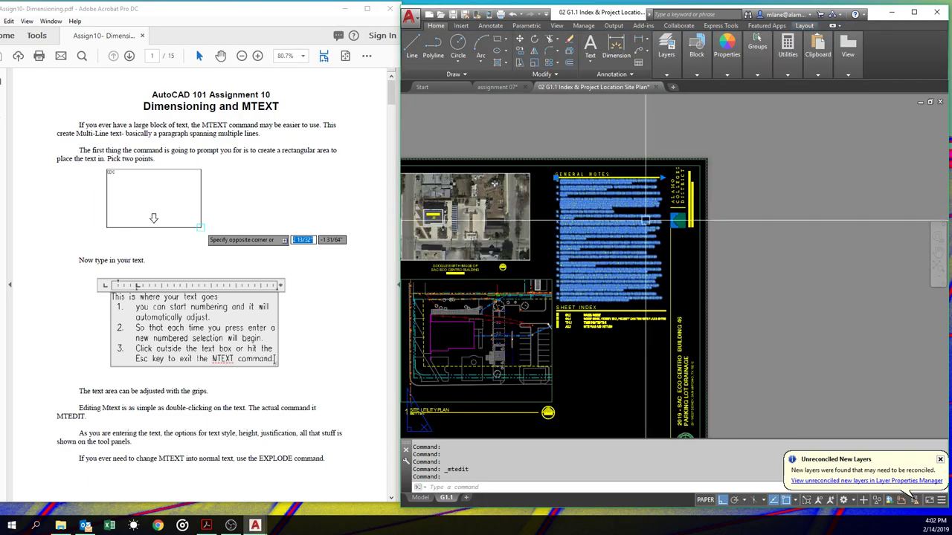
click(661, 177)
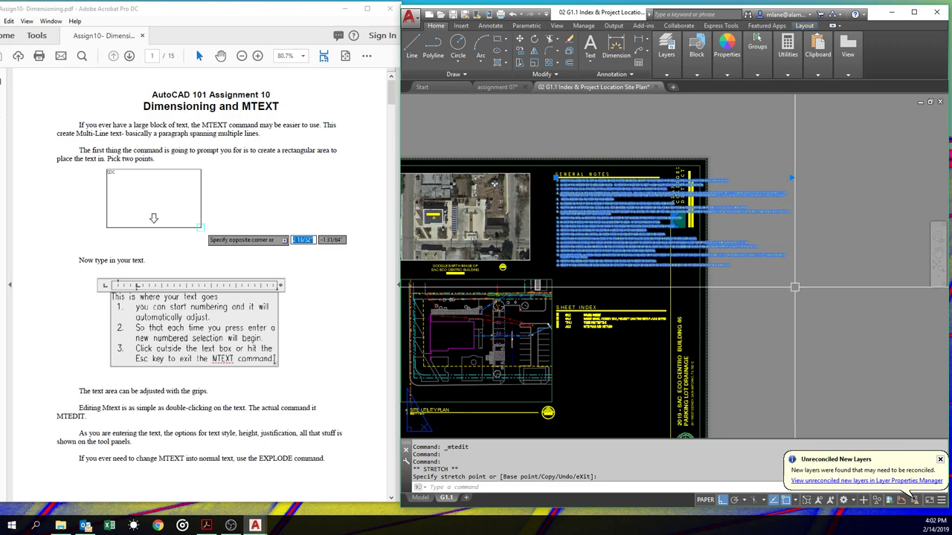
click(794, 287)
click(792, 178)
scroll(664, 178, up, 2)
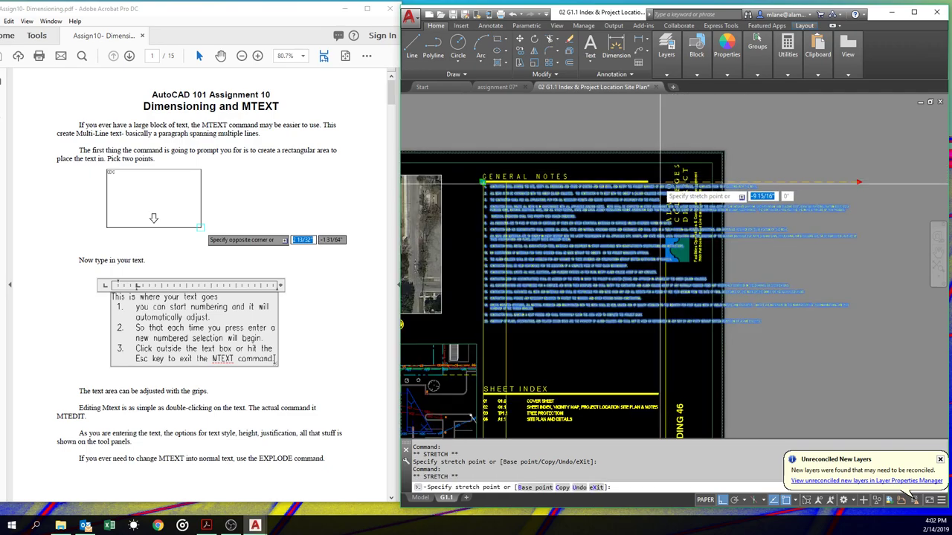
click(658, 183)
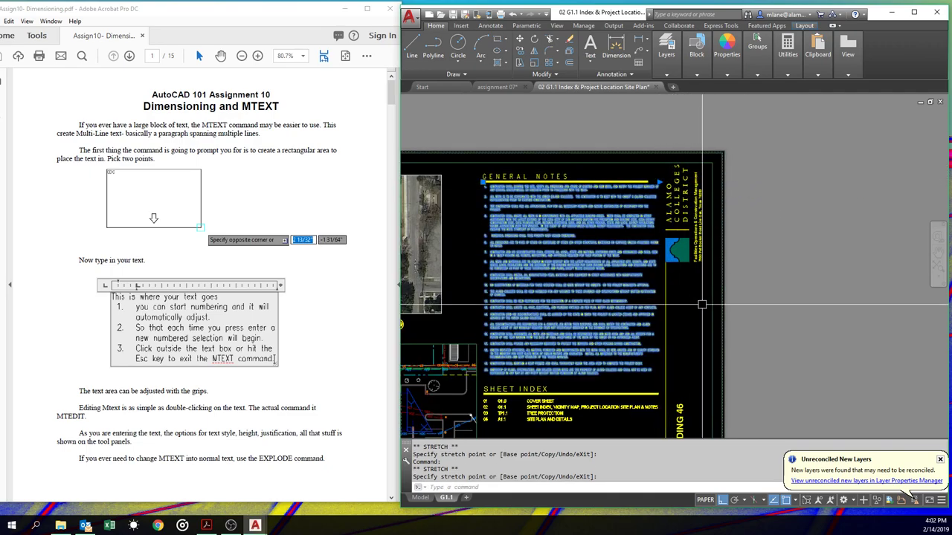
key(Escape)
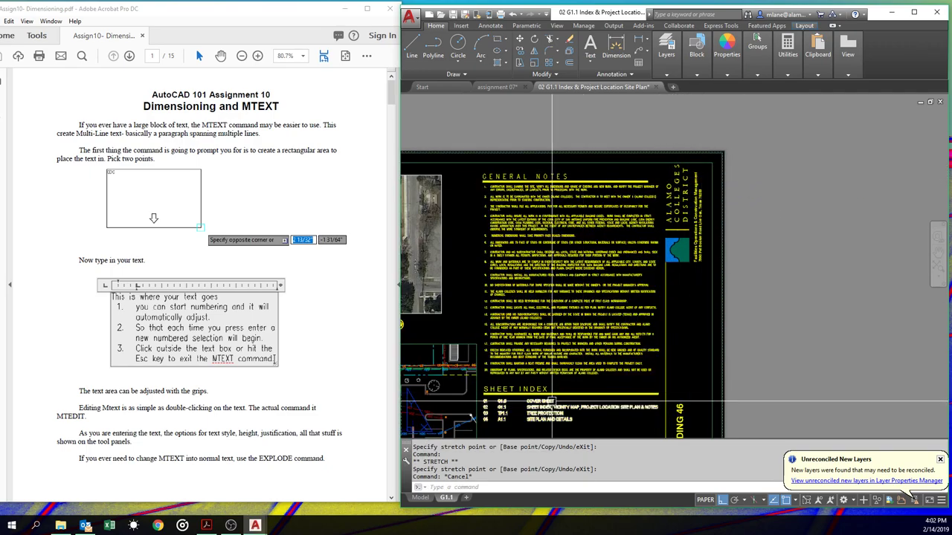
Pan to show the whole sheet, then close the site plan drawing, saving its changes
scroll(548, 407, down, 2)
middle_drag(549, 408, 715, 275)
middle_drag(616, 134, 658, 114)
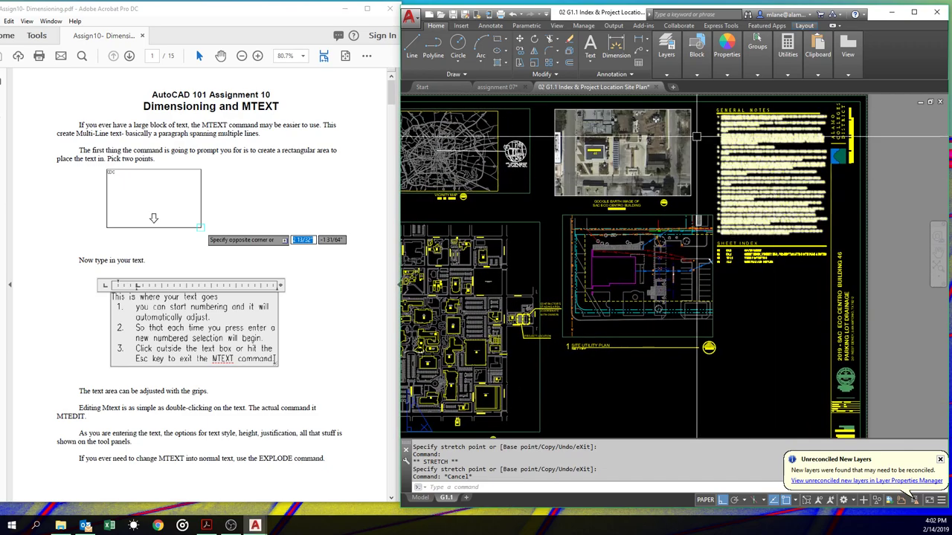
click(658, 88)
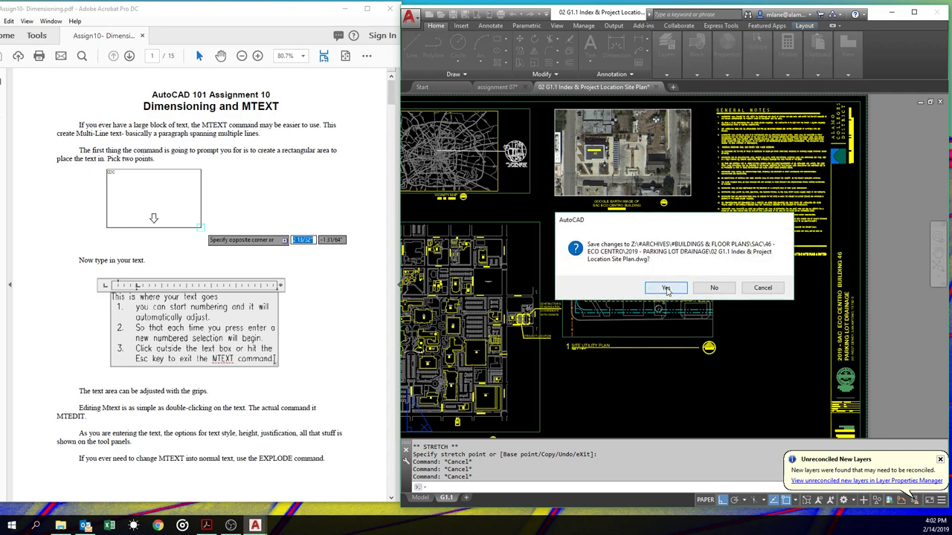
click(666, 291)
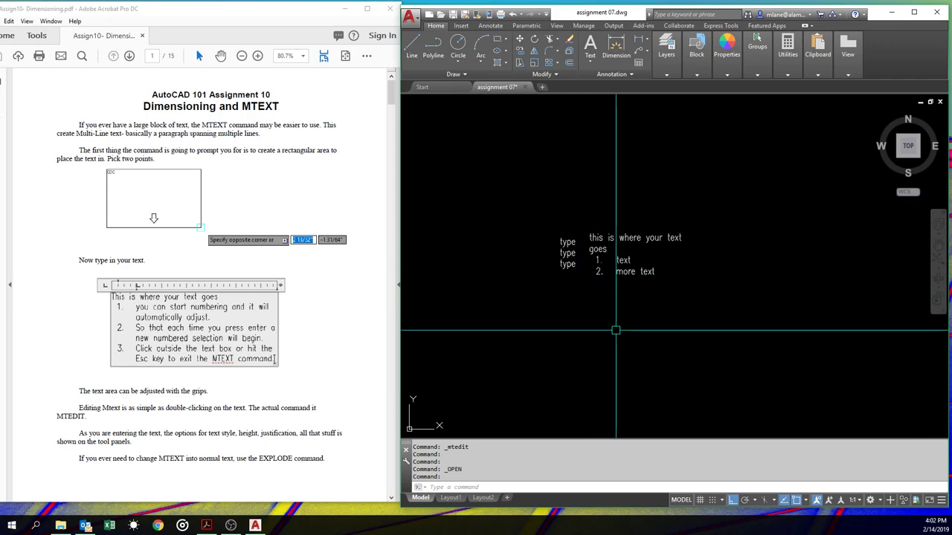
Erase the numbered paragraph text with the E command
text(E)
key(Return)
click(605, 235)
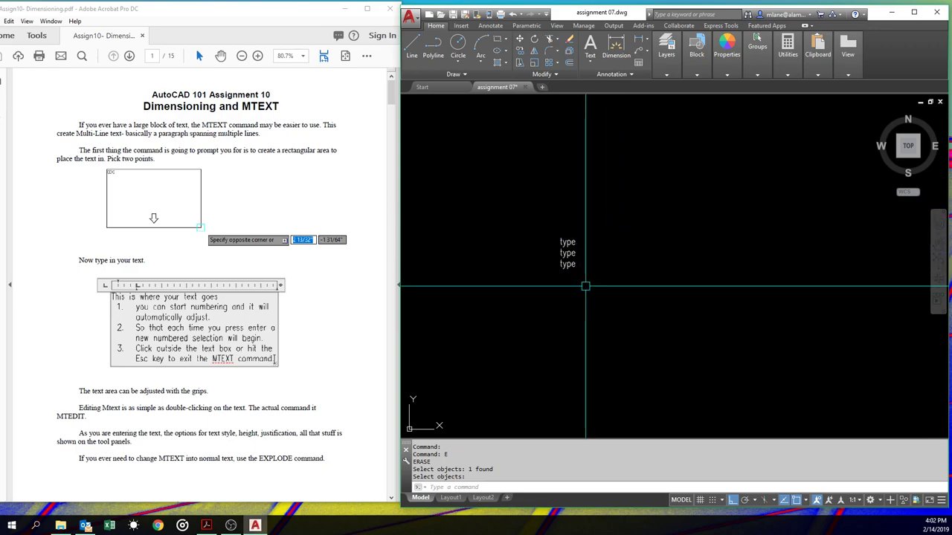
scroll(586, 264, up, 4)
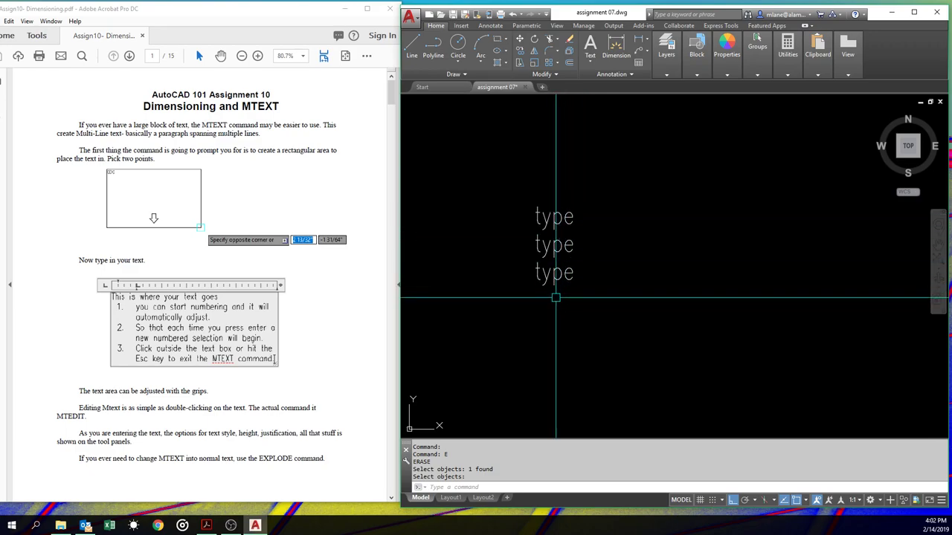
Copy a 'type' label down to form a fourth line under the existing three
text(co)
key(Return)
click(548, 275)
key(Return)
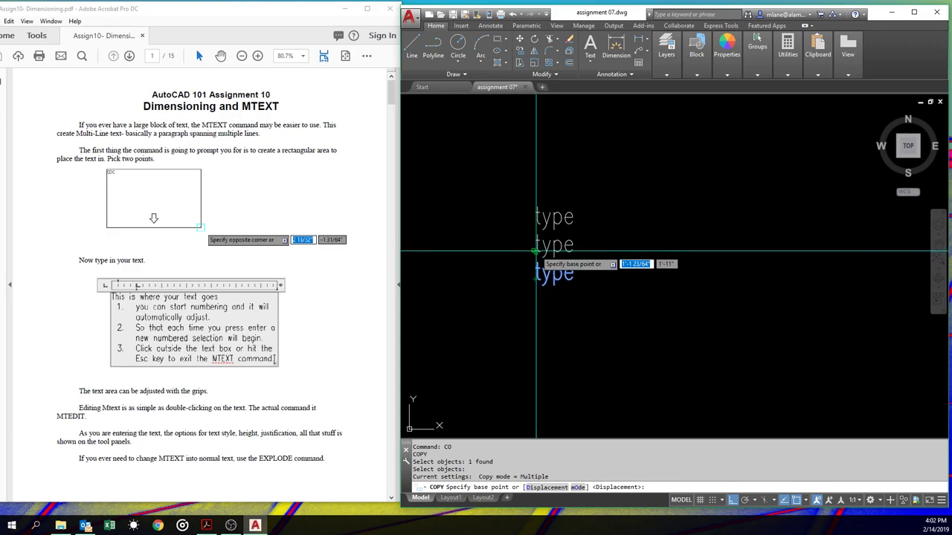
click(534, 251)
click(534, 279)
key(Return)
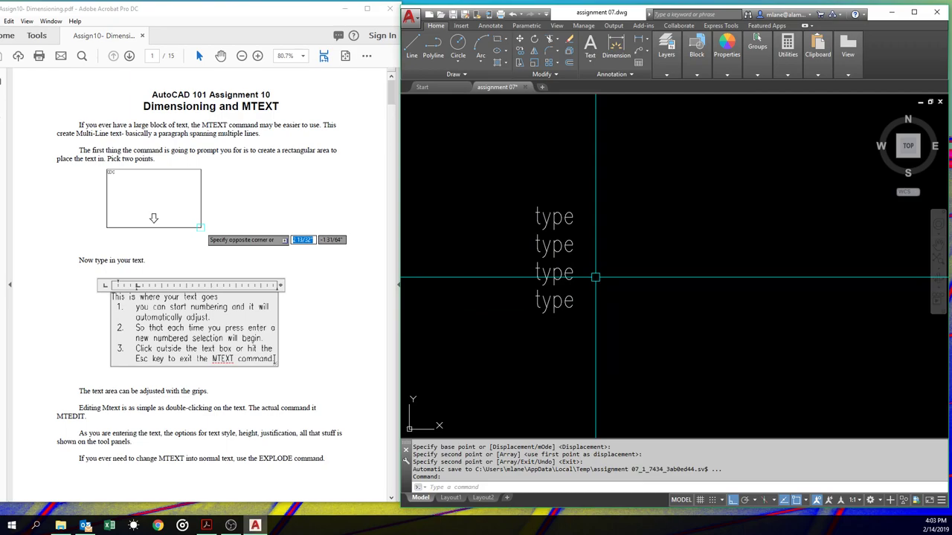
scroll(595, 278, down, 8)
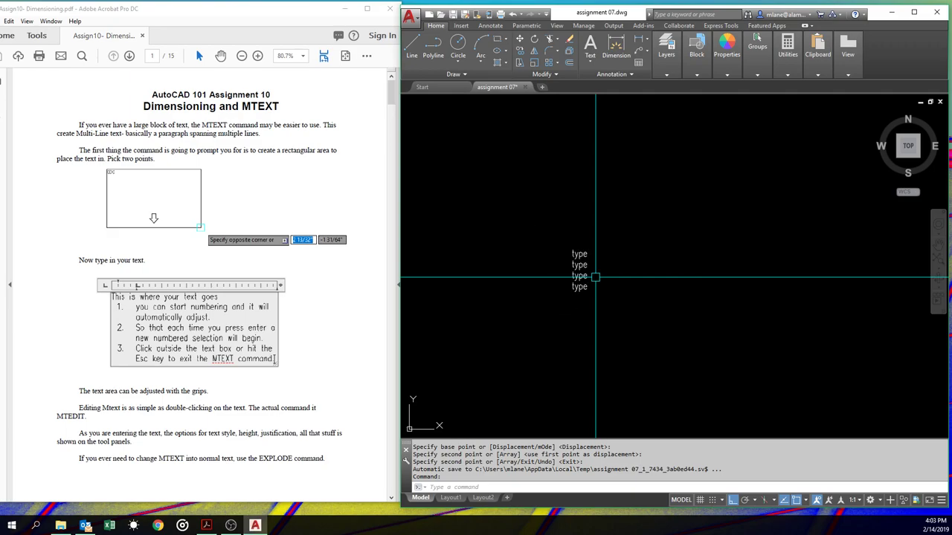
scroll(545, 265, up, 4)
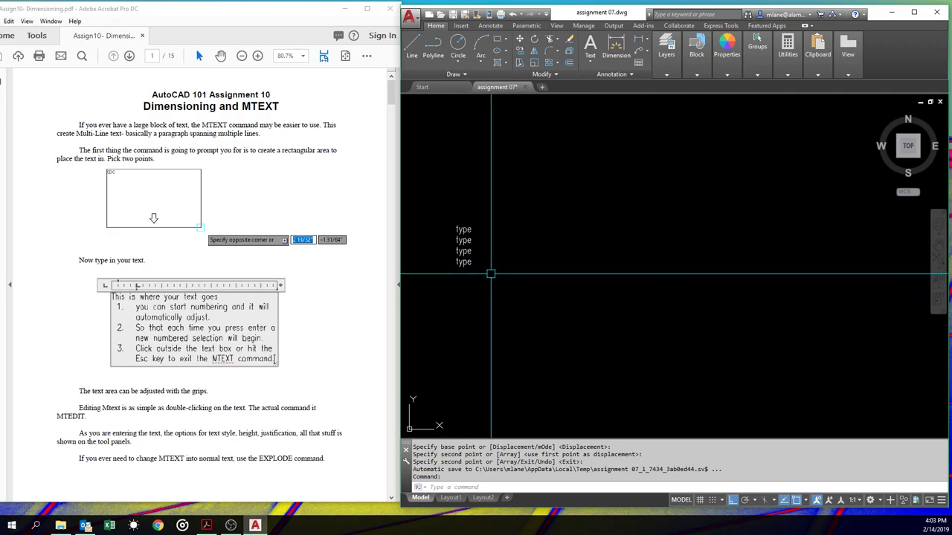
middle_drag(491, 274, 600, 289)
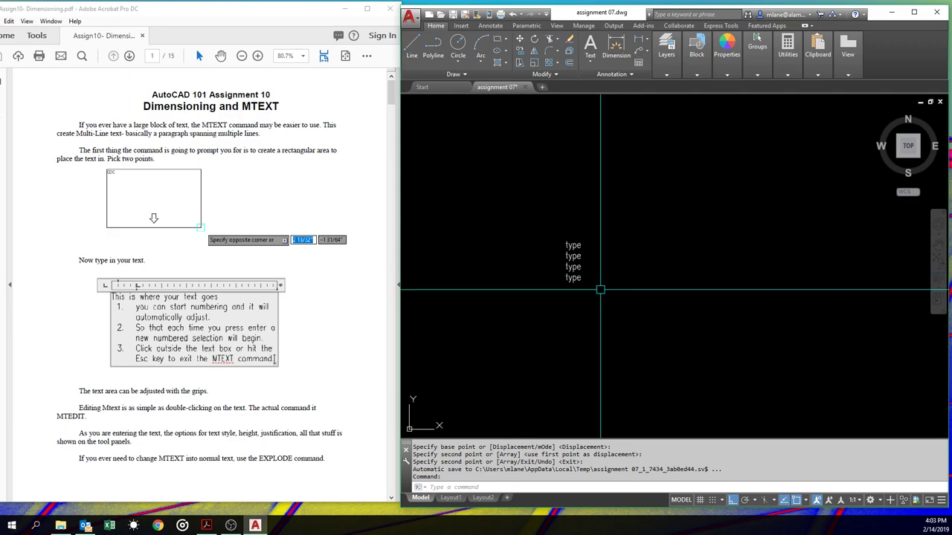
Write a multiline note starting 'tesxt text text sdkjflks' in a box beside the 'type' labels
text(mt)
key(Return)
click(618, 243)
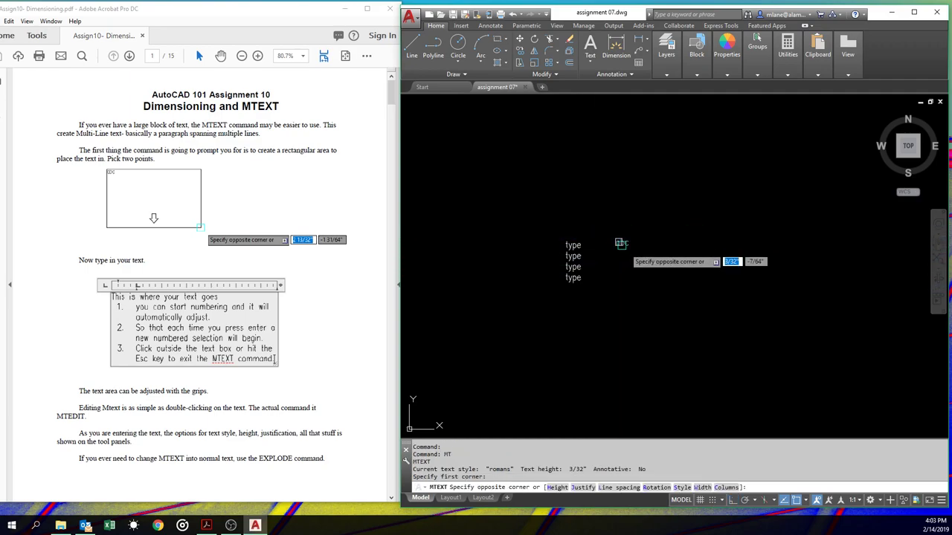
click(702, 291)
text(tesxt text text)
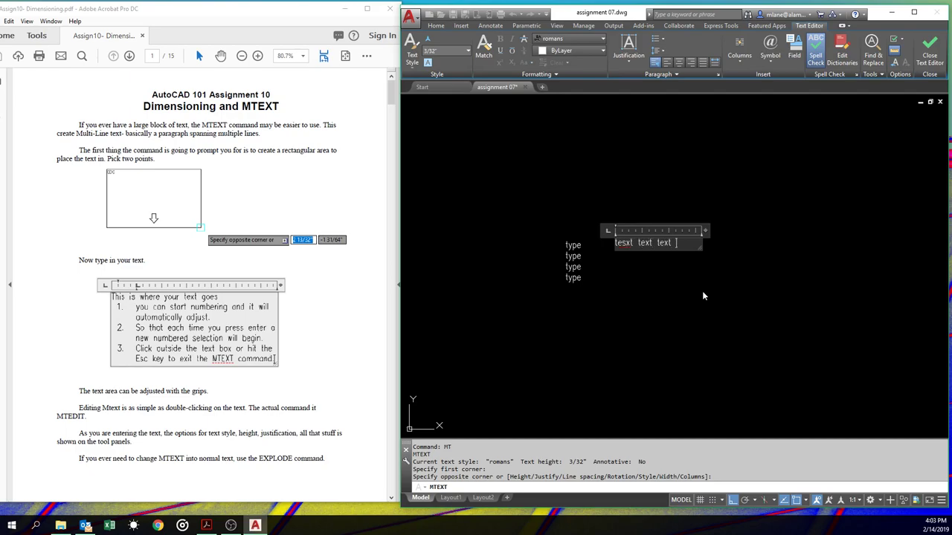
text( sdkjflks jklE OIJASDOI IOJAOISFDJ OIAIO JSDOIJSADOI JOIDSJ OI)
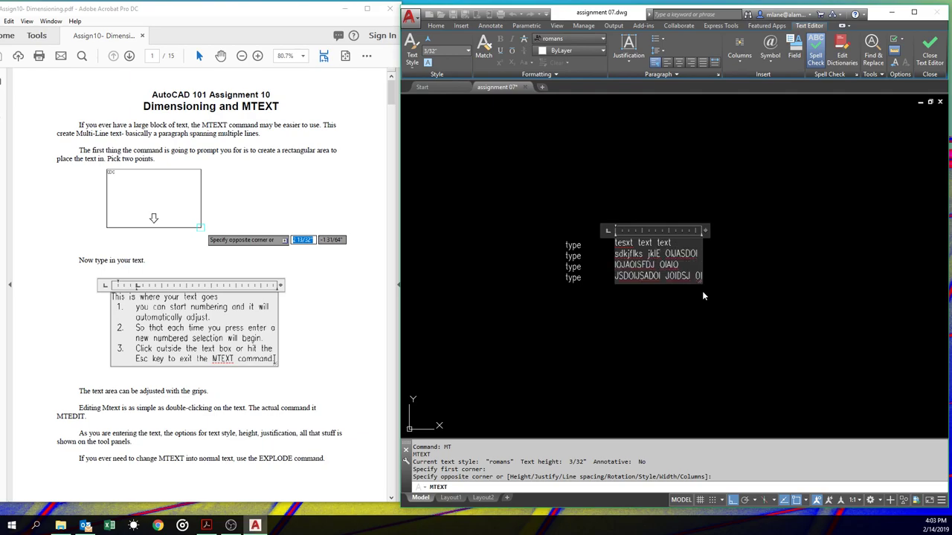
click(723, 280)
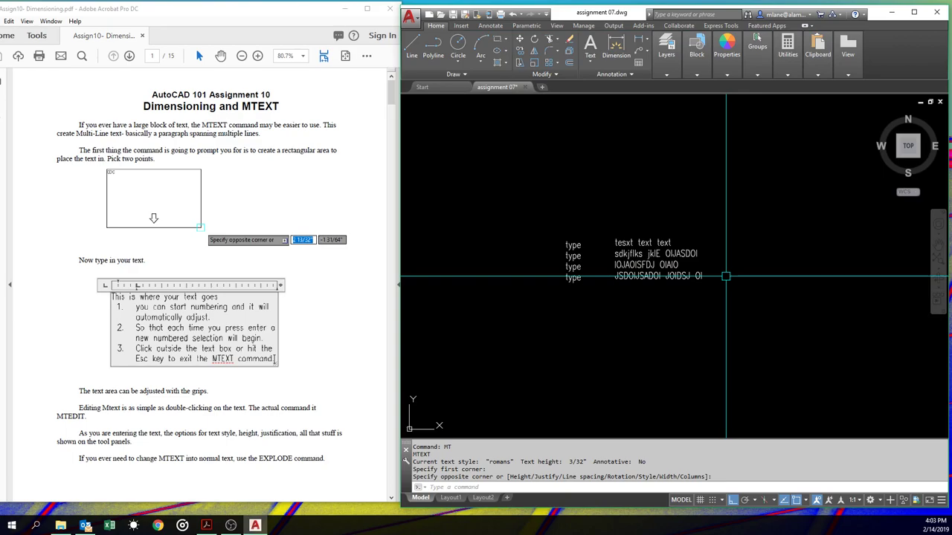
scroll(723, 277, up, 4)
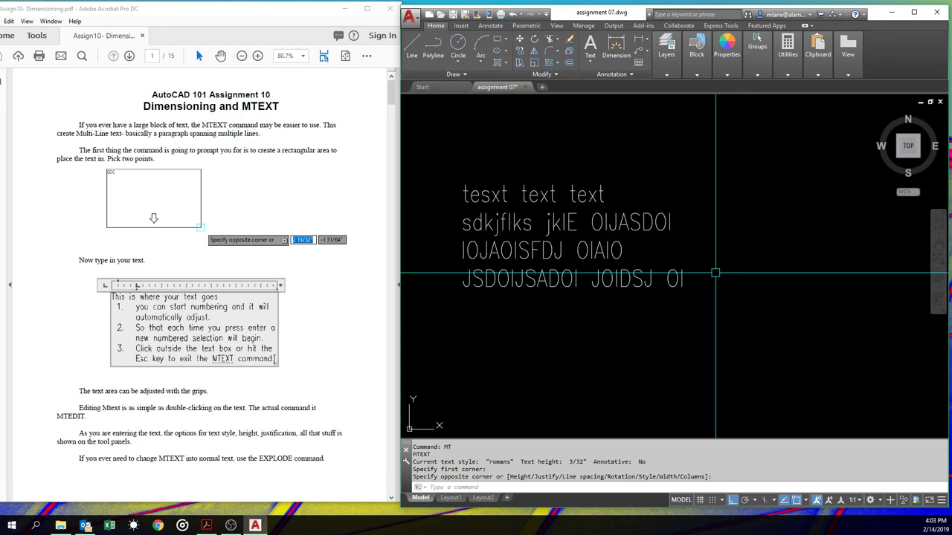
right_click(599, 227)
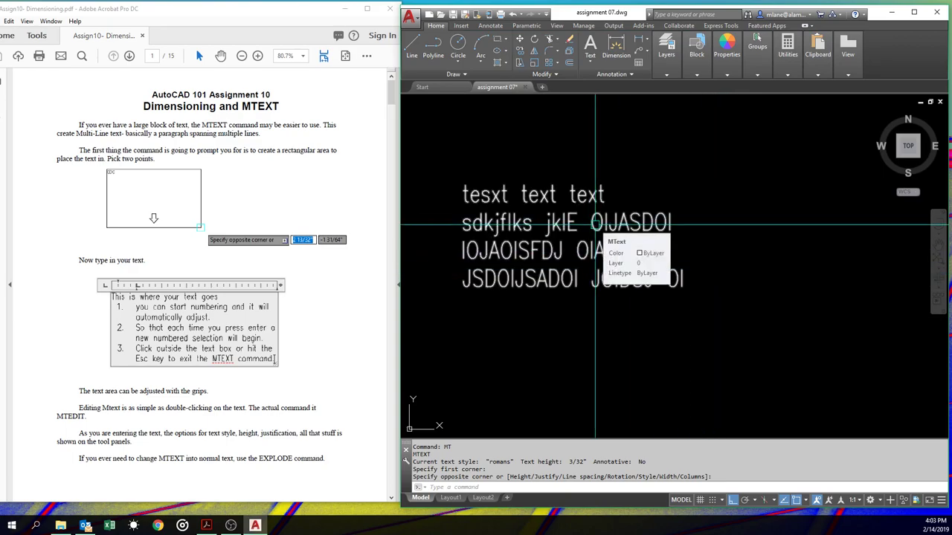
key(Escape)
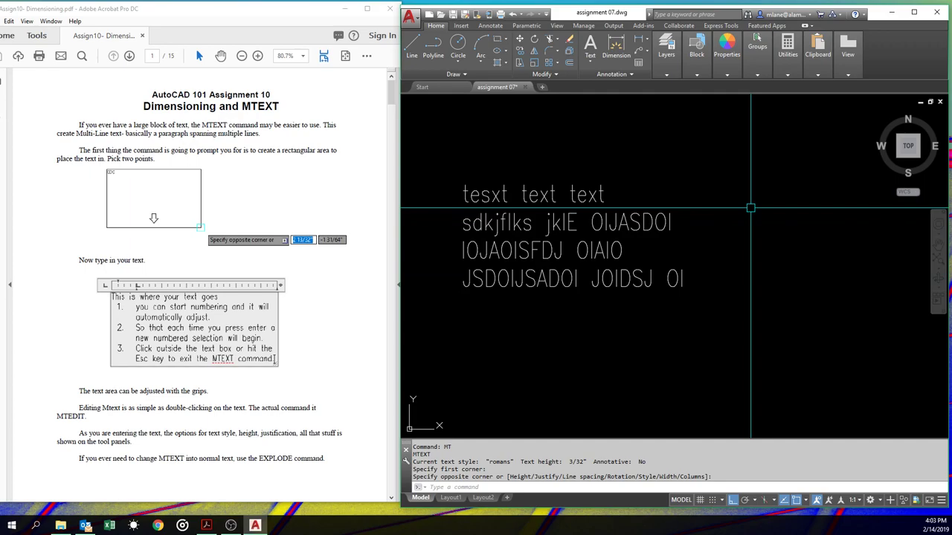
scroll(751, 208, down, 4)
scroll(712, 253, up, 3)
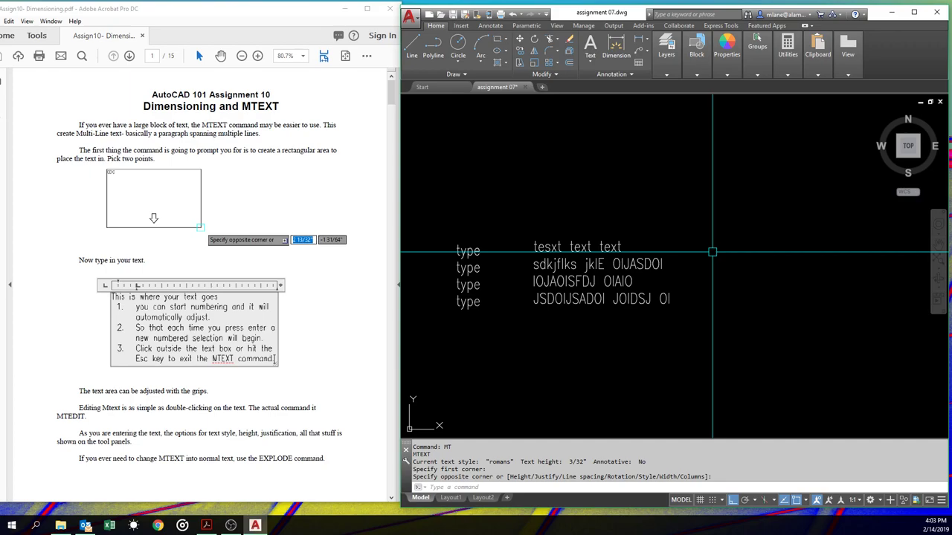
Explode the four-line note into separate texts and check the 'tesxt text text' line
text(EXPLODE)
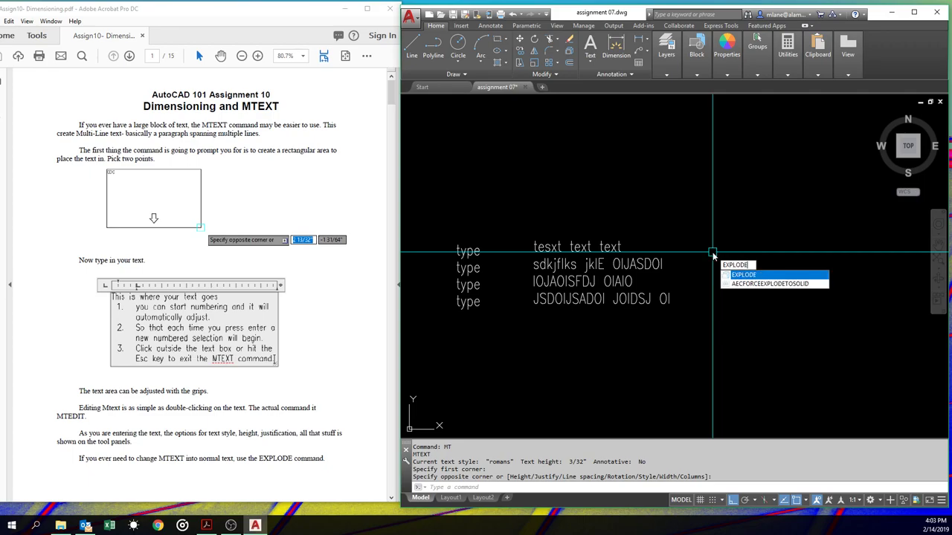
key(Return)
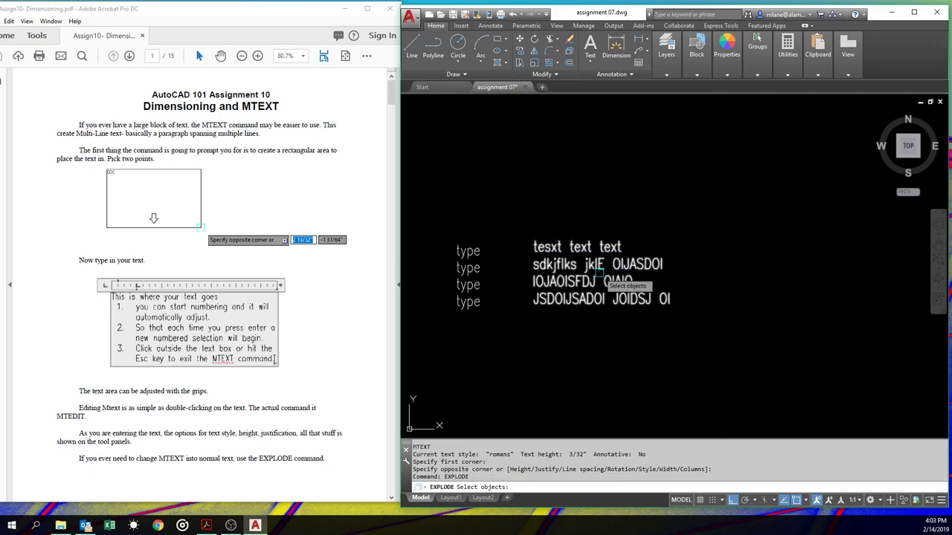
click(588, 266)
key(Return)
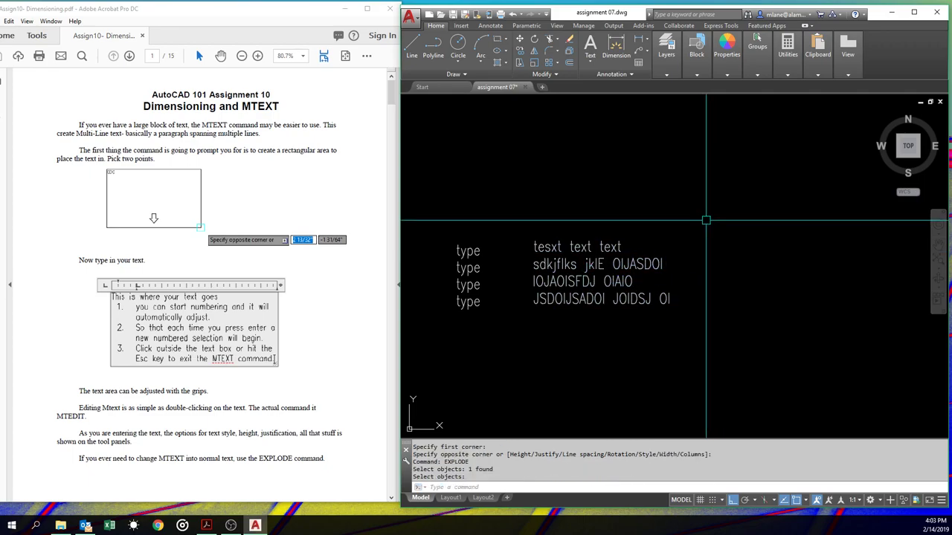
click(610, 246)
double_click(610, 247)
key(Escape)
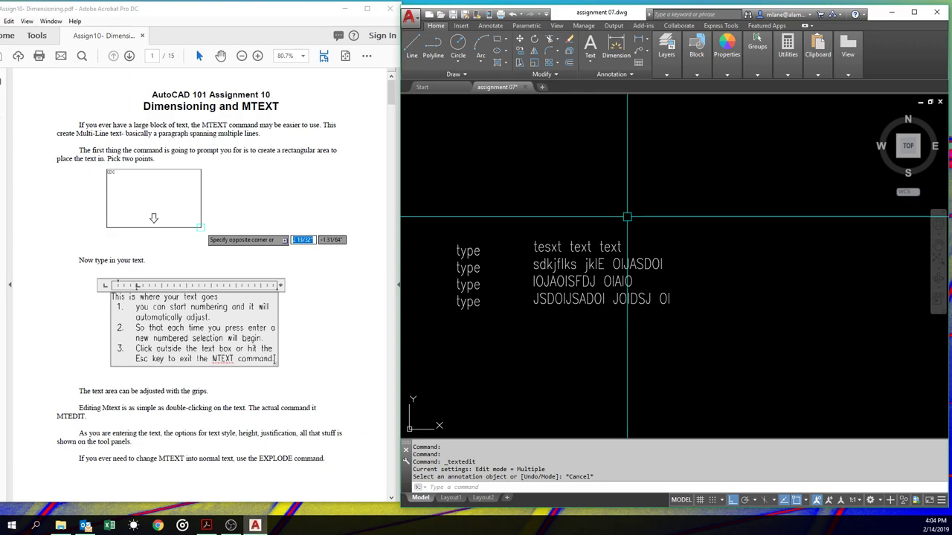
Merge the four text lines into one paragraph using Express Tools Convert to Mtext
click(727, 28)
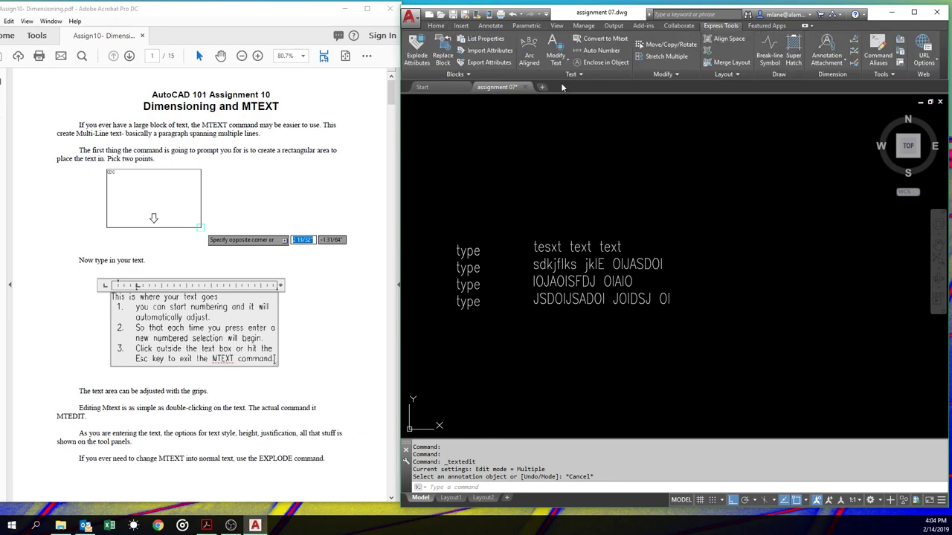
click(590, 44)
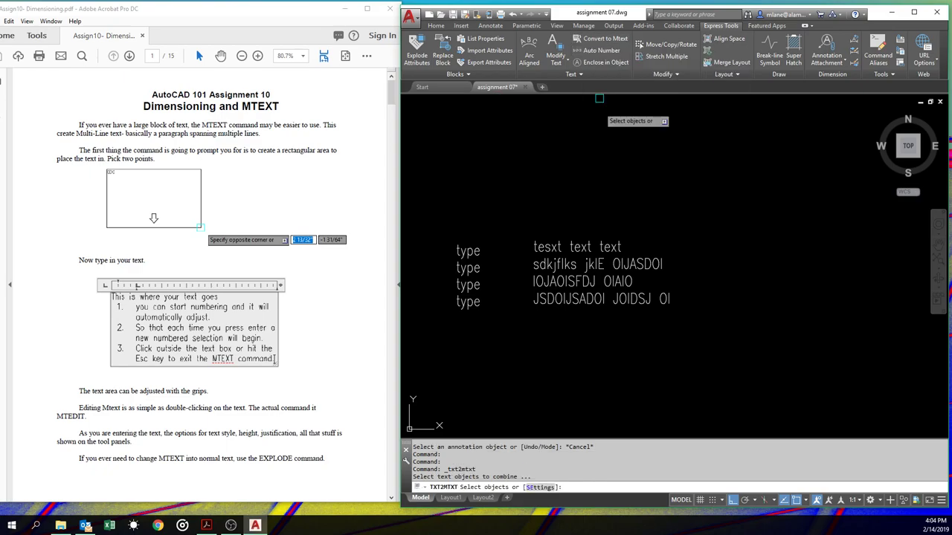
click(588, 224)
click(557, 318)
key(Return)
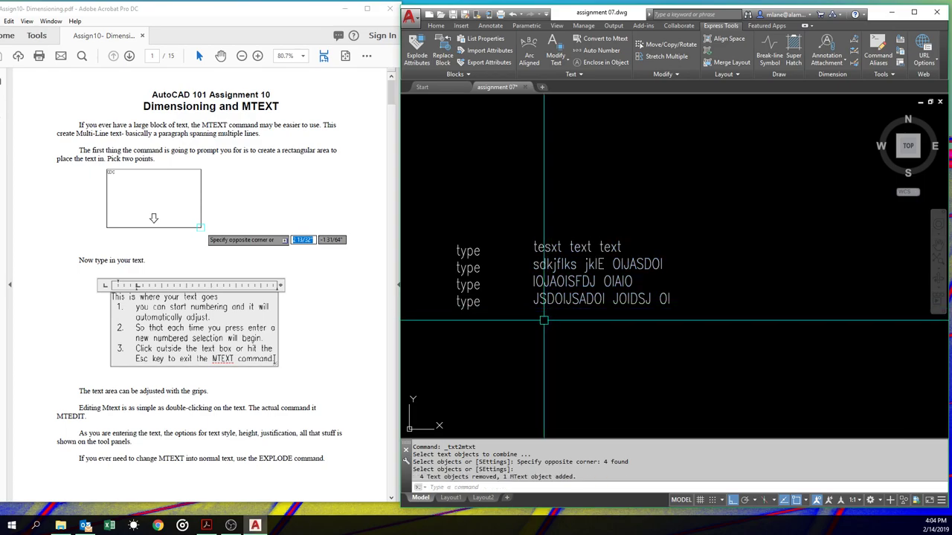
click(565, 300)
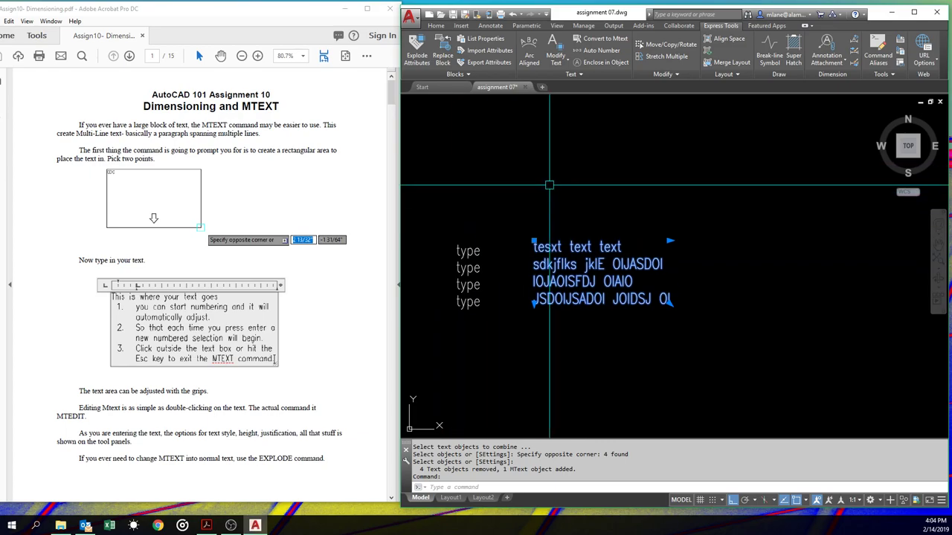
key(Escape)
key(Escape)
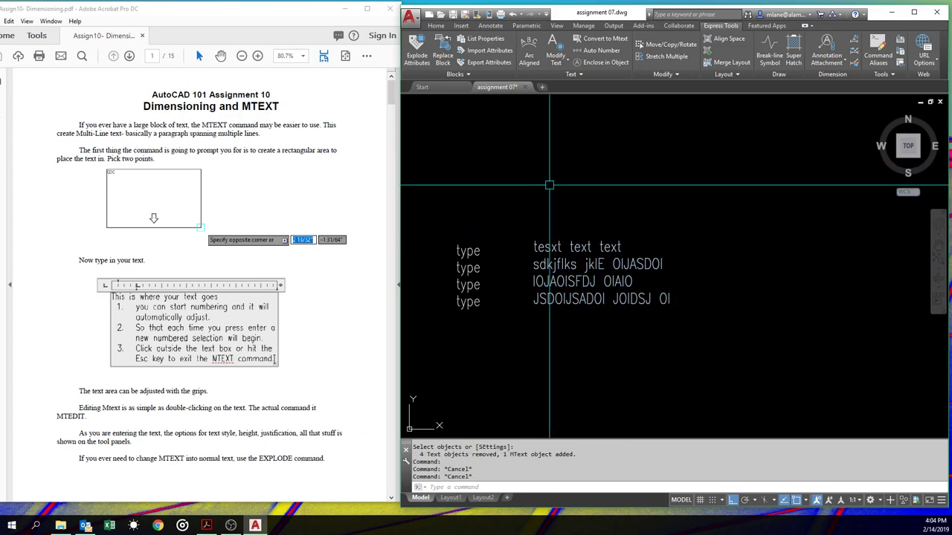
Window-select all the sample text and delete it
click(331, 321)
scroll(331, 321, down, 5)
scroll(332, 323, down, 2)
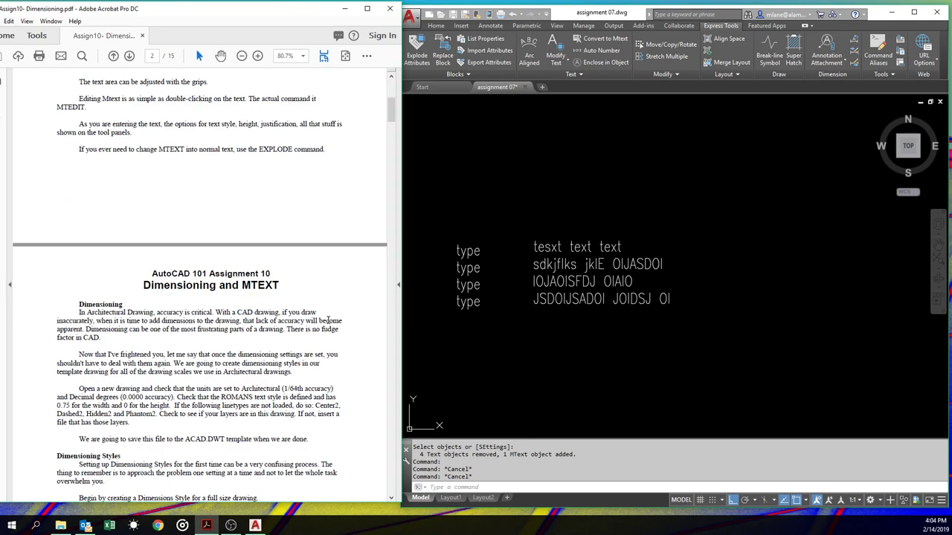
scroll(328, 321, down, 2)
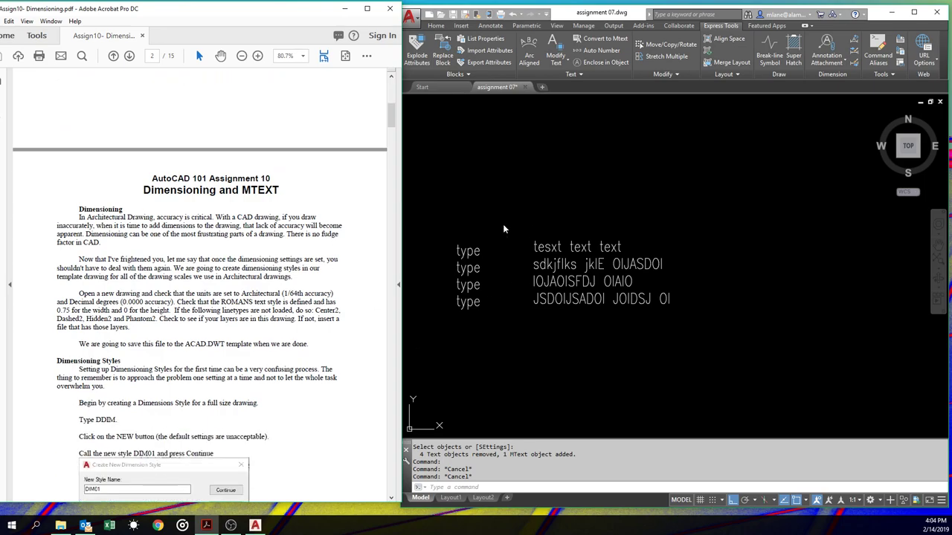
click(675, 227)
click(428, 322)
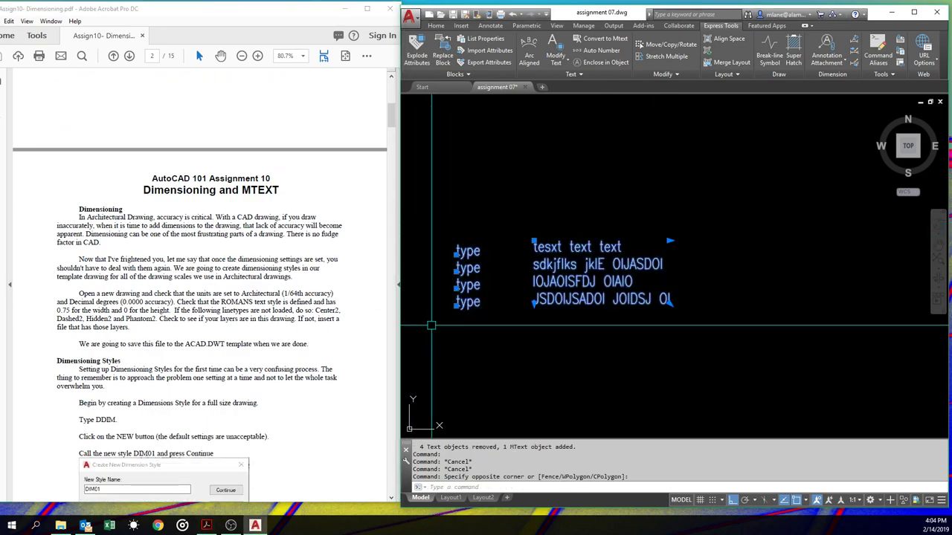
key(Delete)
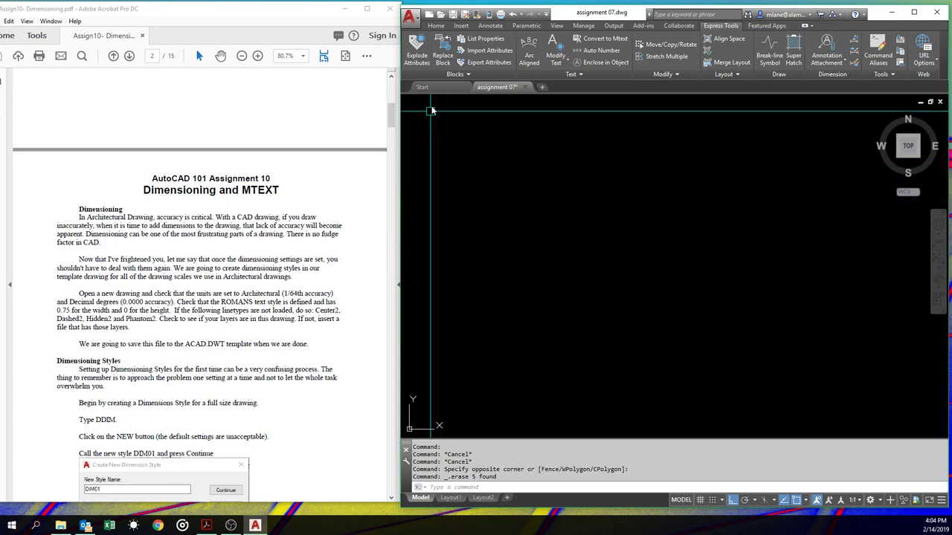
Start Save As and bring up the Files of type list
click(409, 16)
key(Escape)
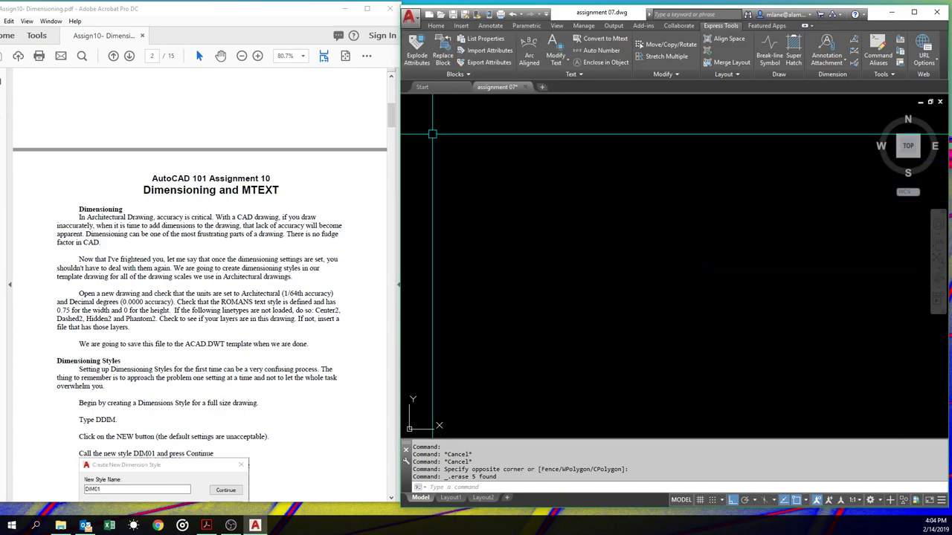
click(638, 373)
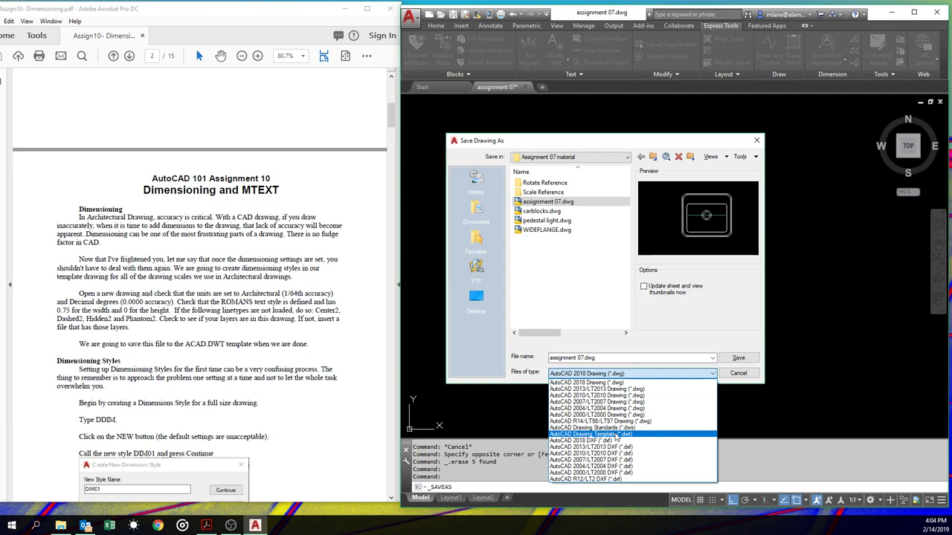
Choose AutoCAD Drawing Template (*.dwt) and acad.dwt, then cancel the save
click(615, 436)
click(540, 222)
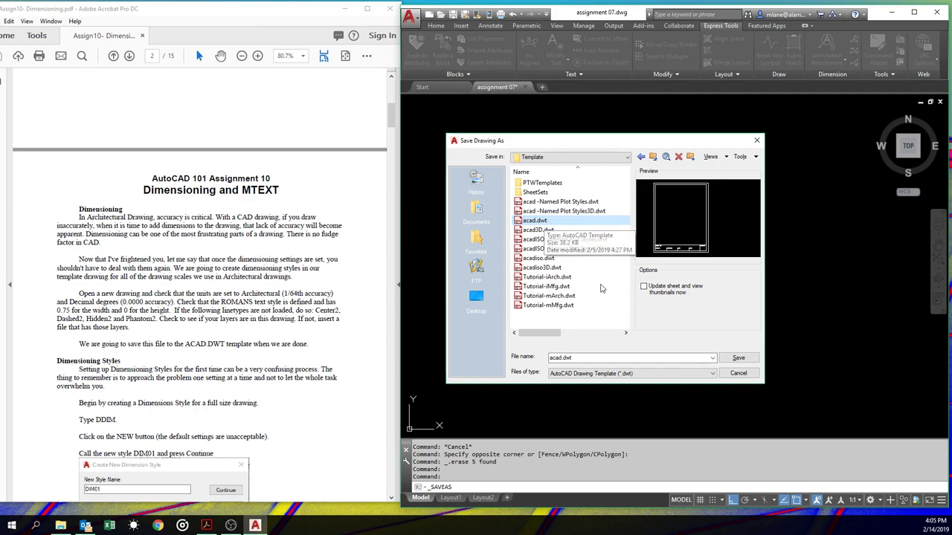
click(737, 374)
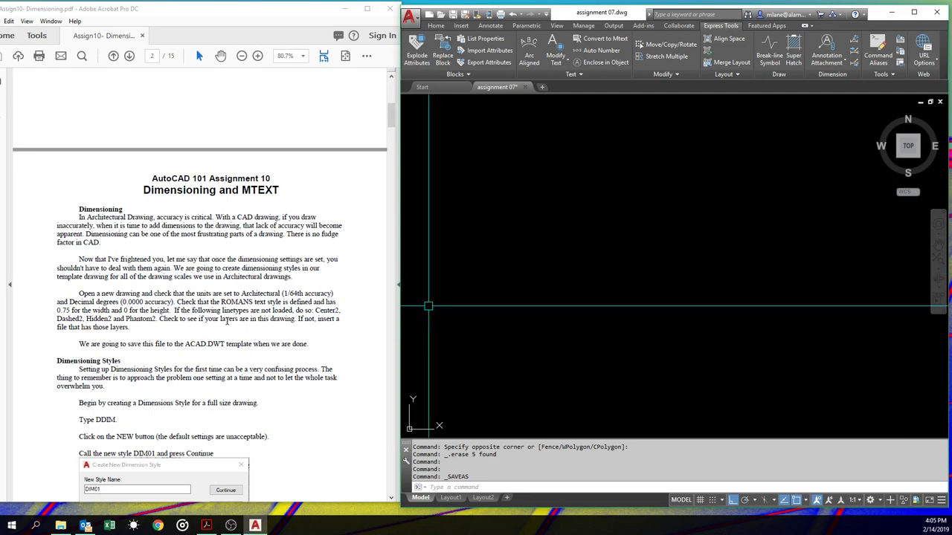
Through DDIM, create a new dimension style DIM01 based on Standard and continue to its settings
scroll(226, 321, down, 3)
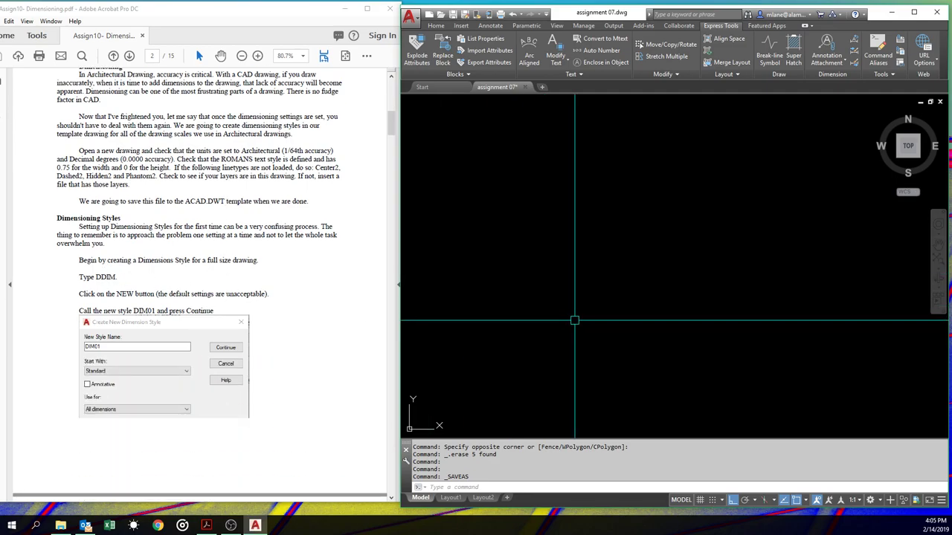
text(DDIM)
key(Return)
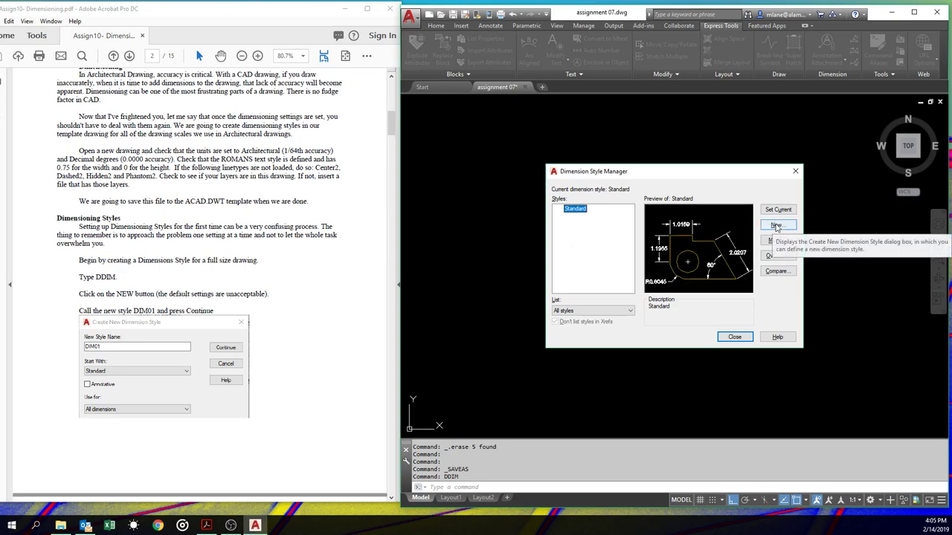
click(776, 225)
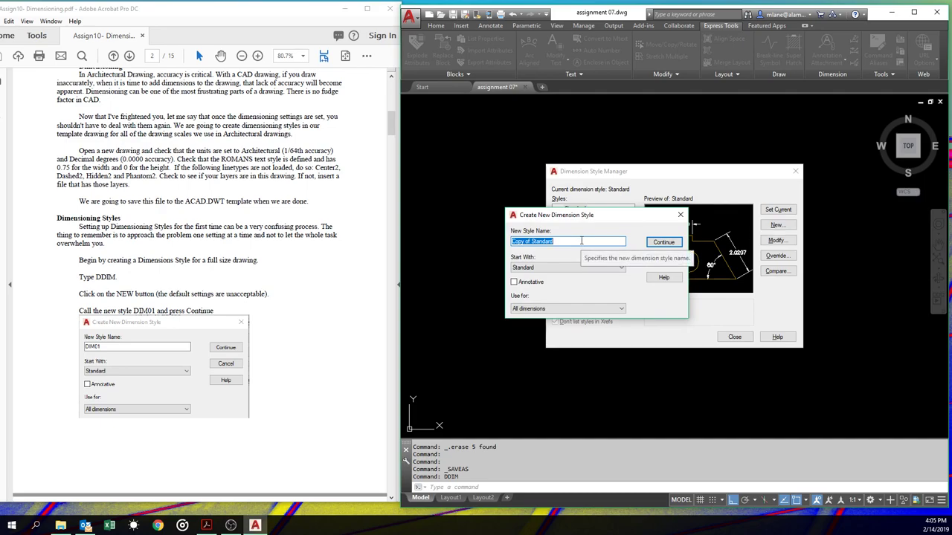
text(DIM01)
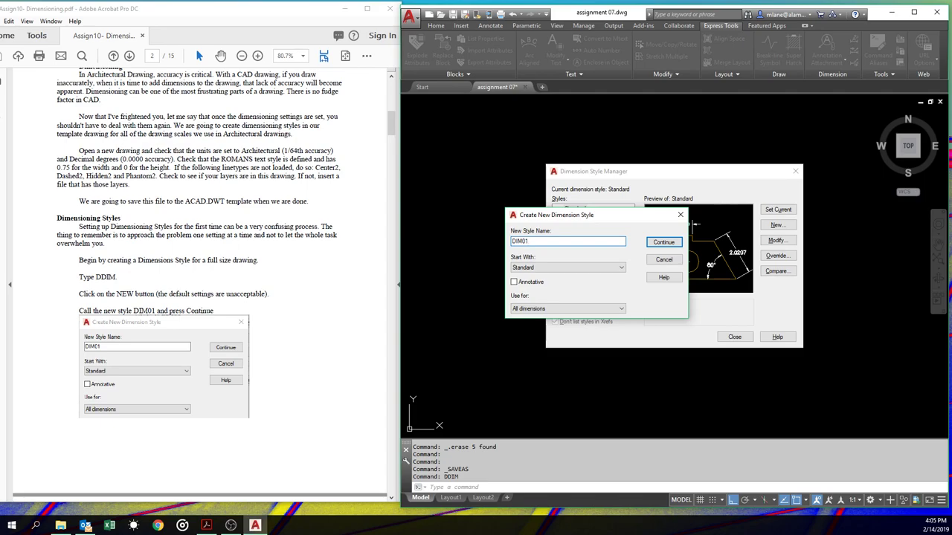
click(663, 243)
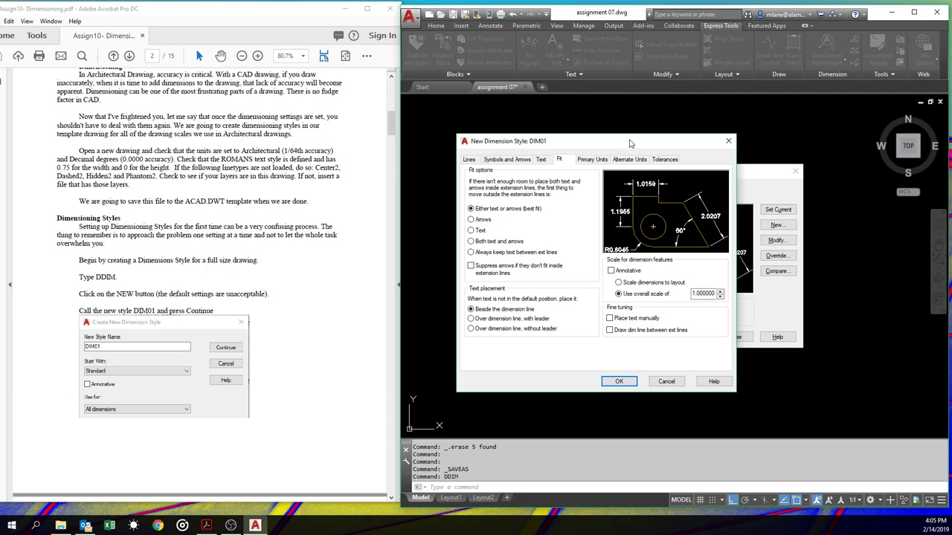
Move the New Dimension Style: DIM01 dialog right and show its Lines settings
drag(632, 144, 704, 145)
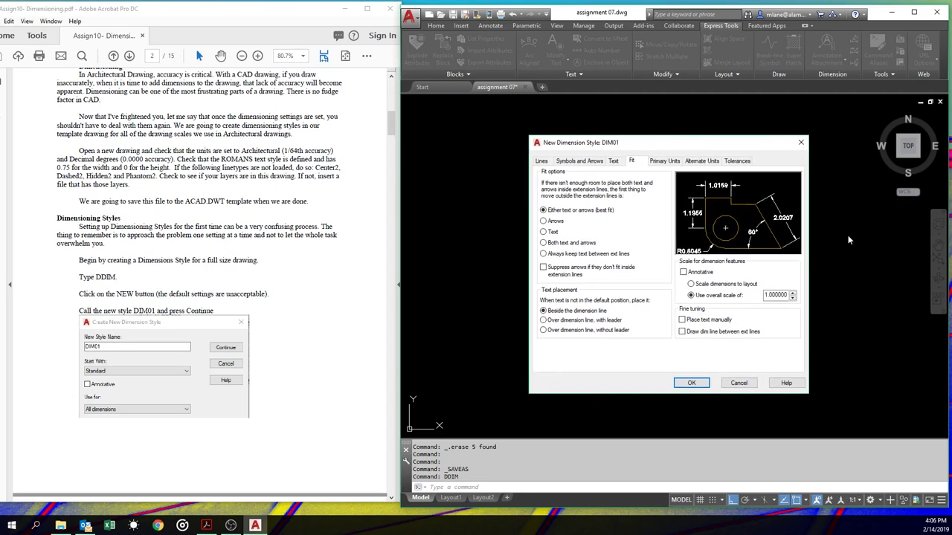
click(543, 162)
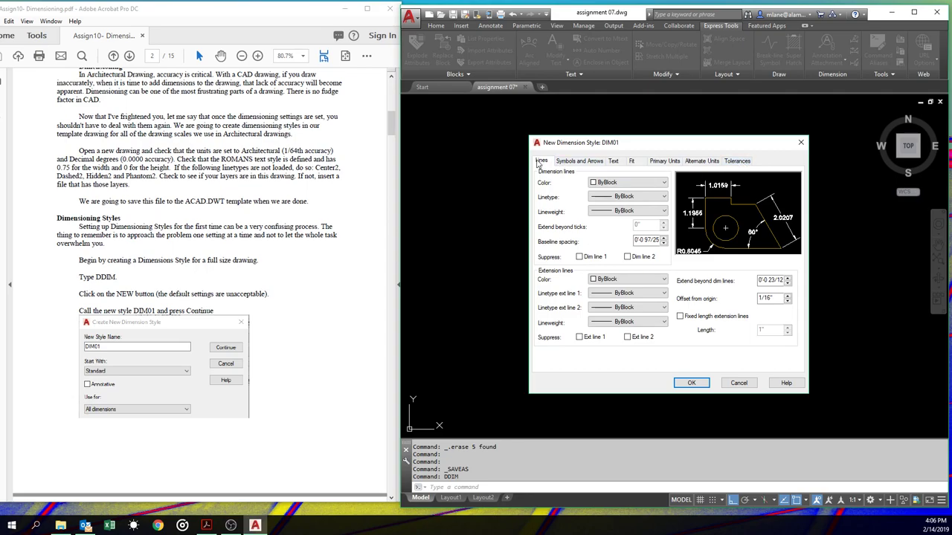
scroll(311, 288, down, 10)
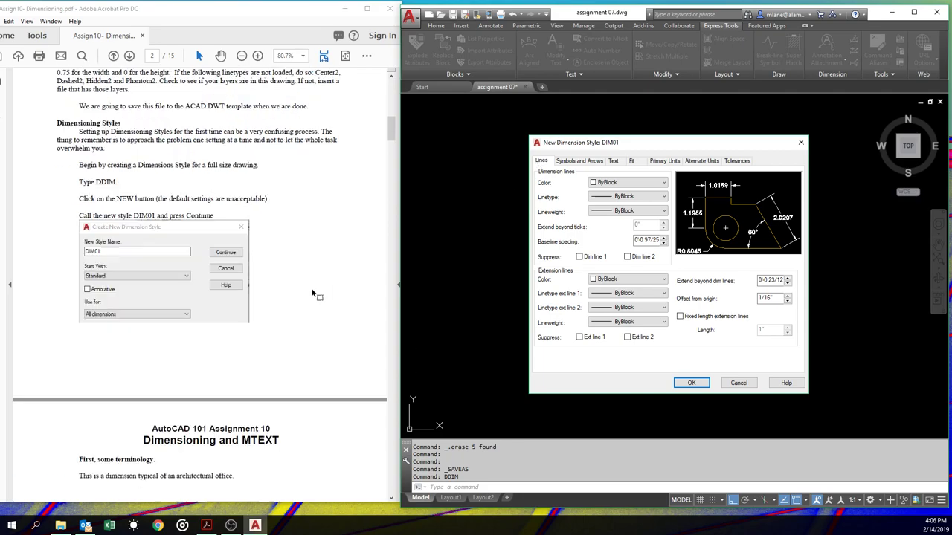
scroll(311, 288, down, 8)
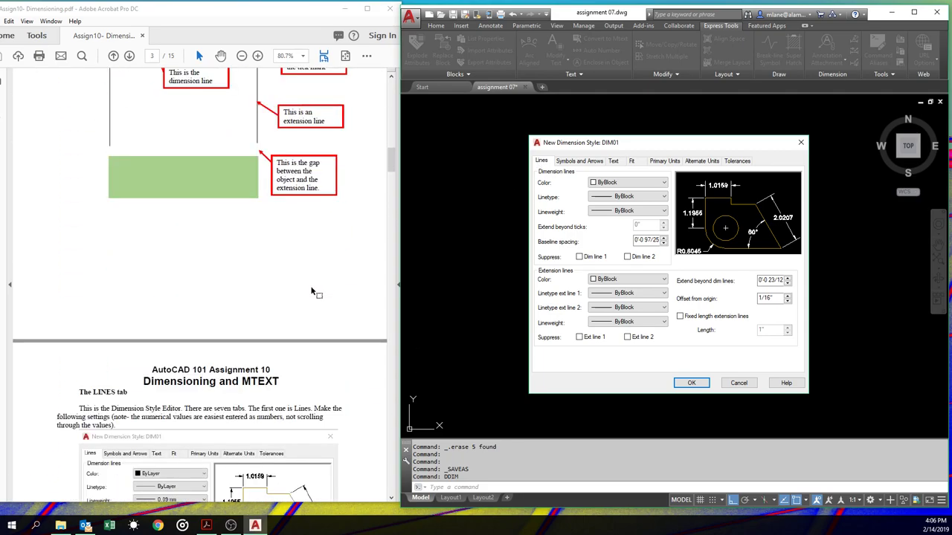
scroll(311, 285, up, 8)
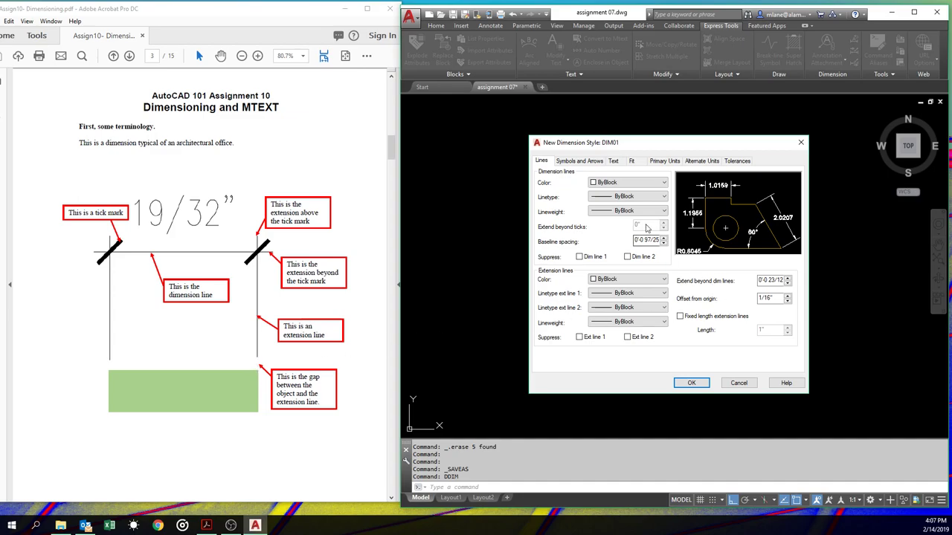
Set dimension lines to ByLayer colour and linetype, 0.09 mm lineweight, 1/4" baseline spacing
click(634, 184)
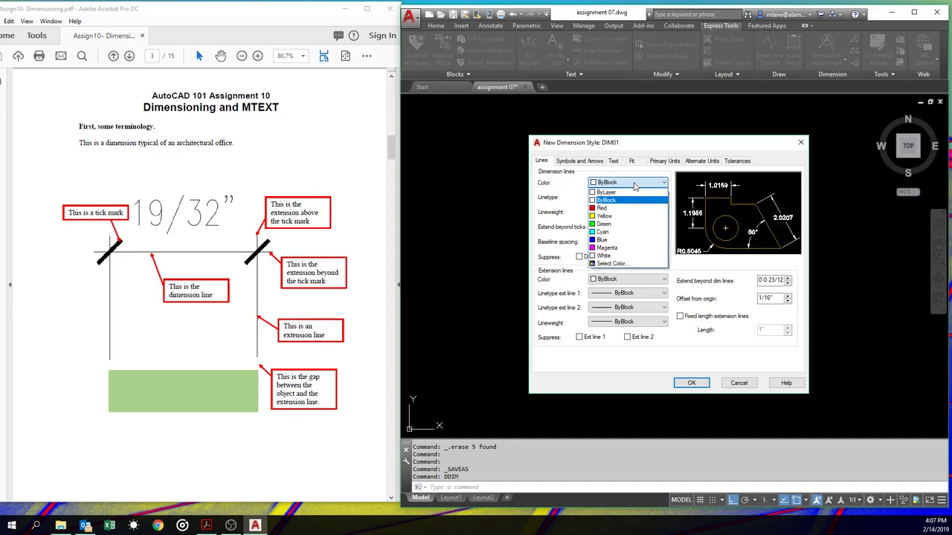
click(635, 192)
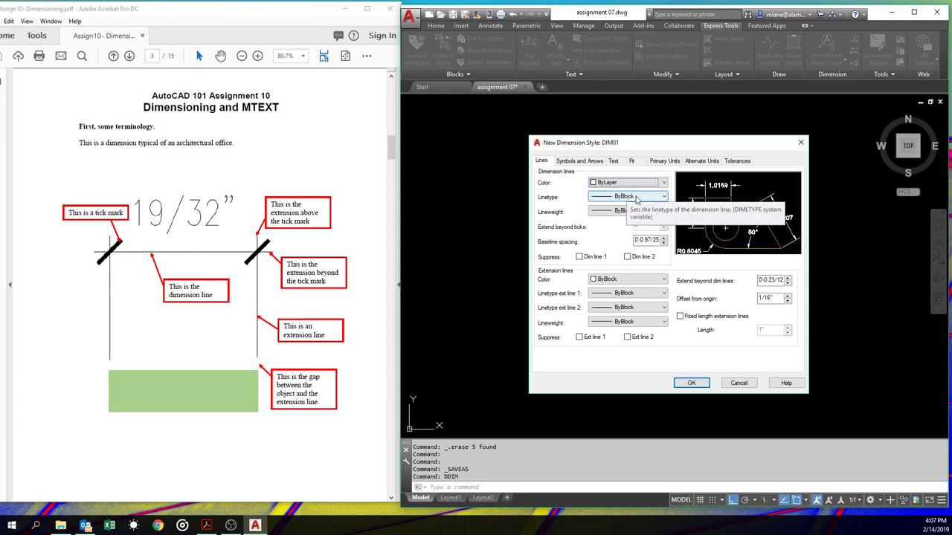
click(636, 197)
click(631, 205)
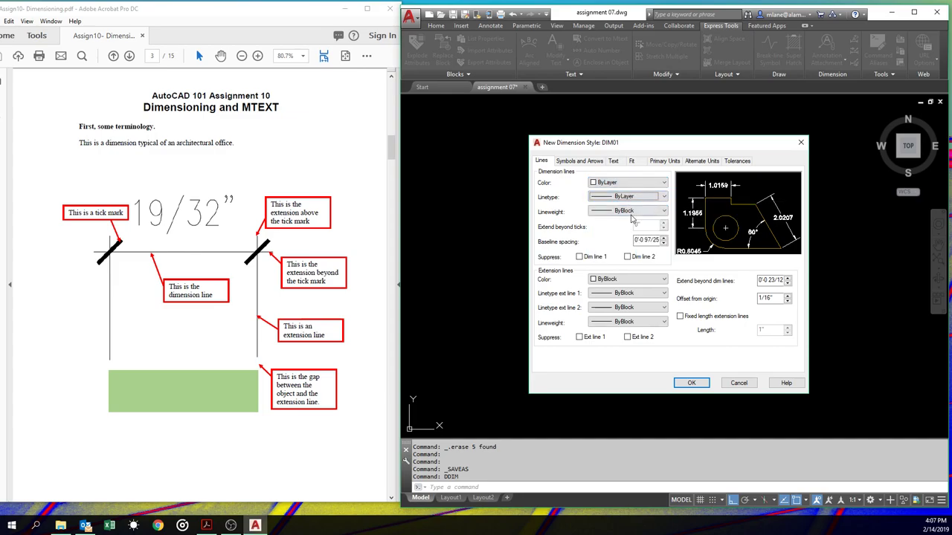
click(632, 212)
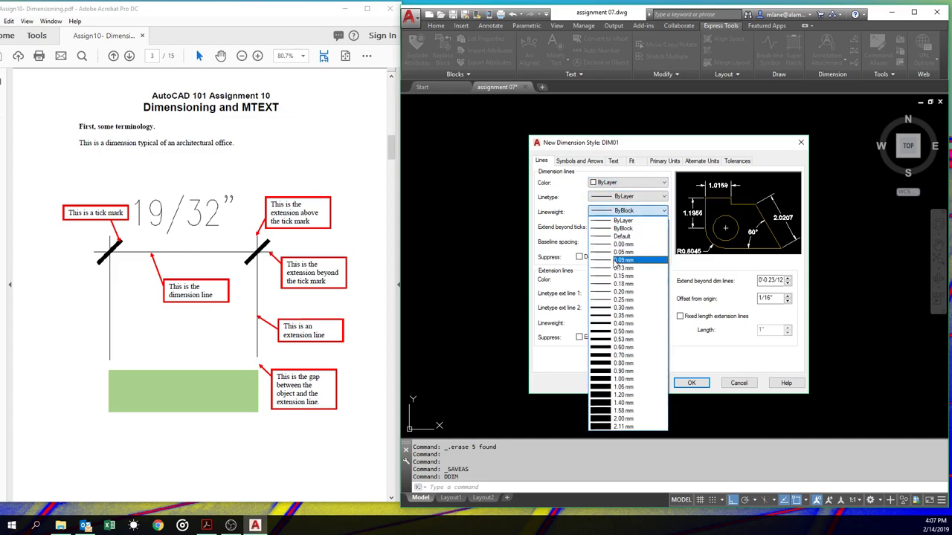
click(616, 260)
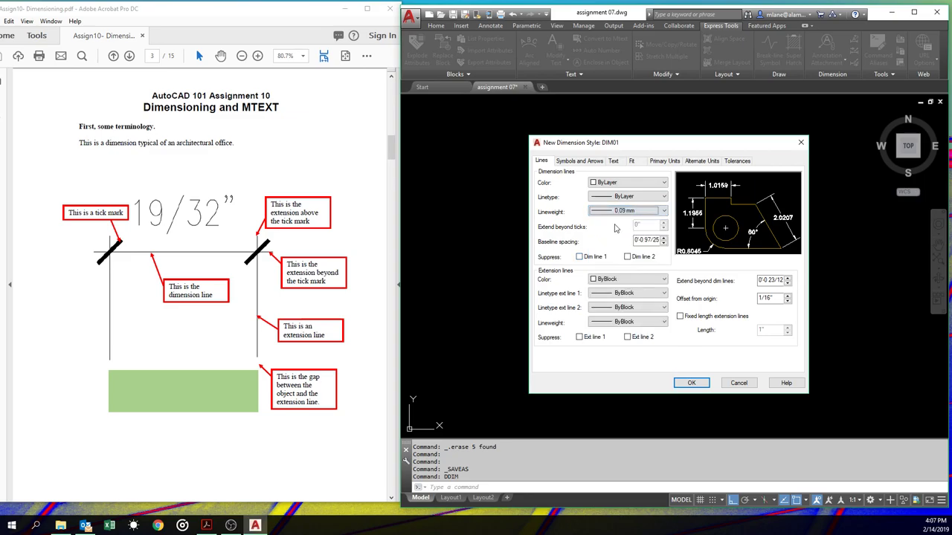
drag(634, 240, 673, 240)
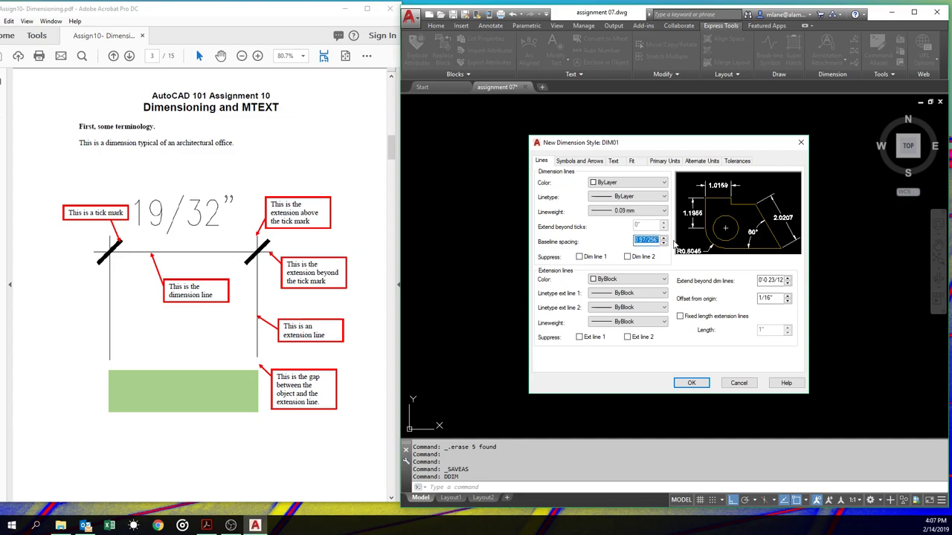
text(1/4)
Set extension lines to ByLayer colour and linetypes, 0.09 mm weight, extending 1/16" beyond
click(624, 282)
click(623, 289)
click(618, 294)
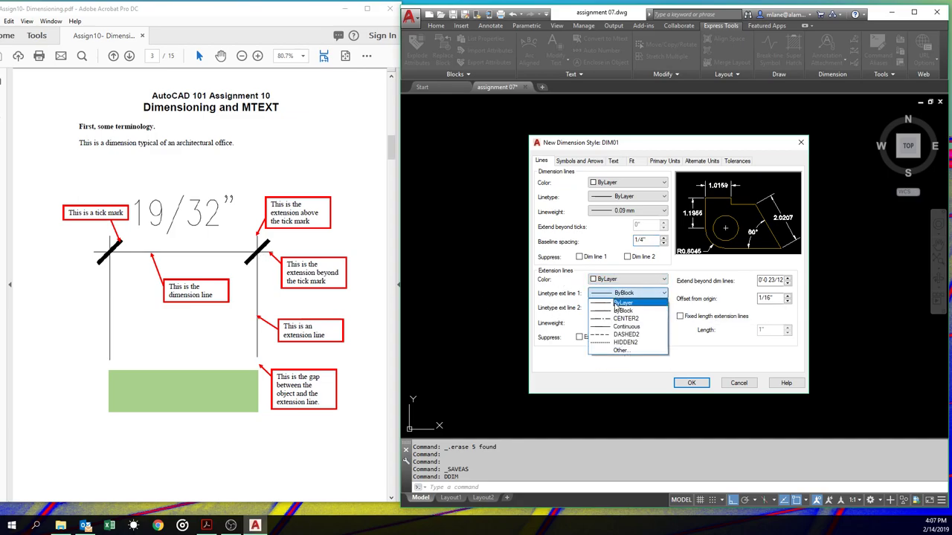
click(619, 303)
click(621, 308)
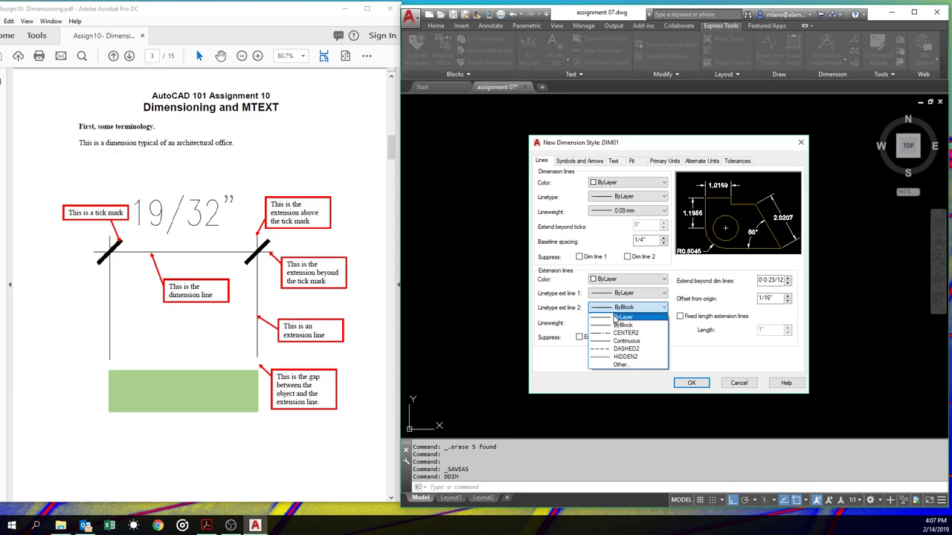
click(617, 317)
click(618, 322)
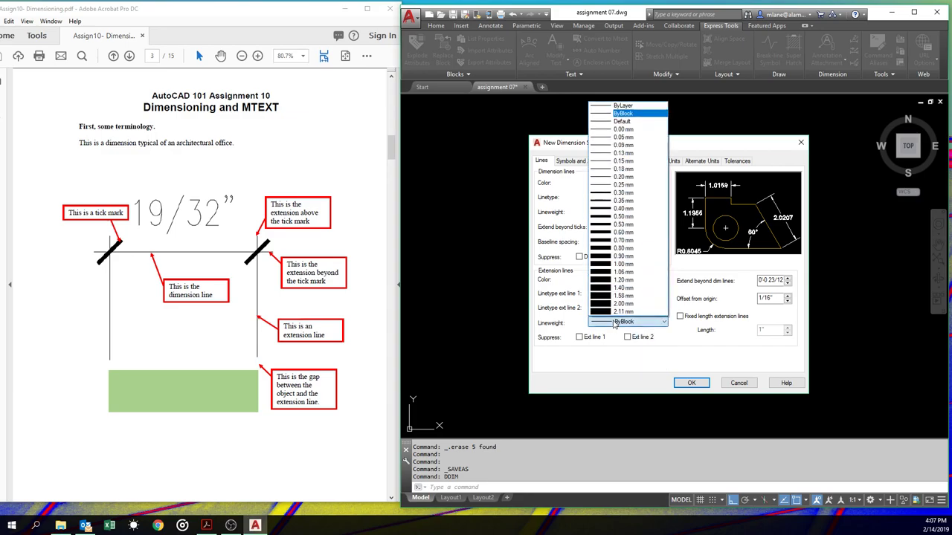
click(624, 152)
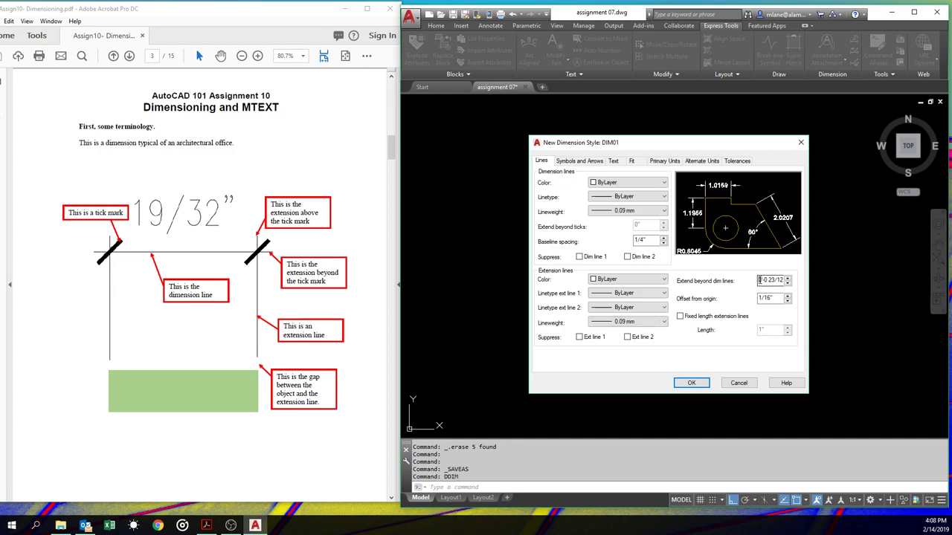
drag(760, 280, 805, 284)
text(1/16)
Use Architectural tick arrowheads sized 3/32" with a 1/16" centre mark
click(587, 162)
scroll(325, 262, down, 10)
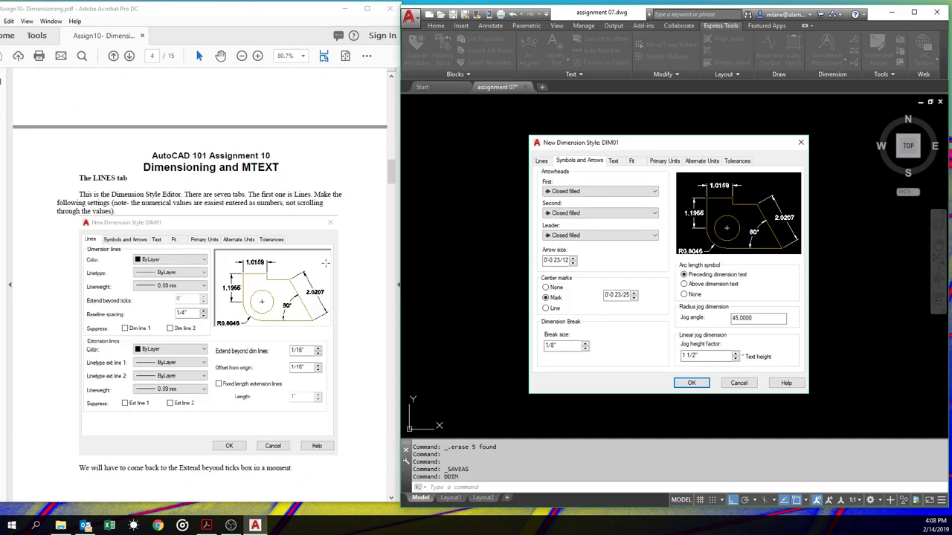
scroll(335, 260, down, 2)
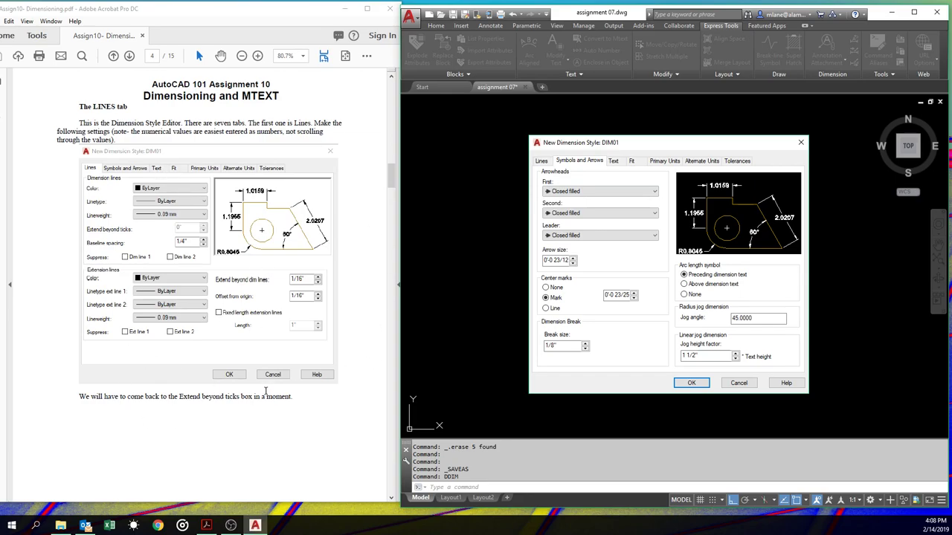
scroll(265, 391, down, 10)
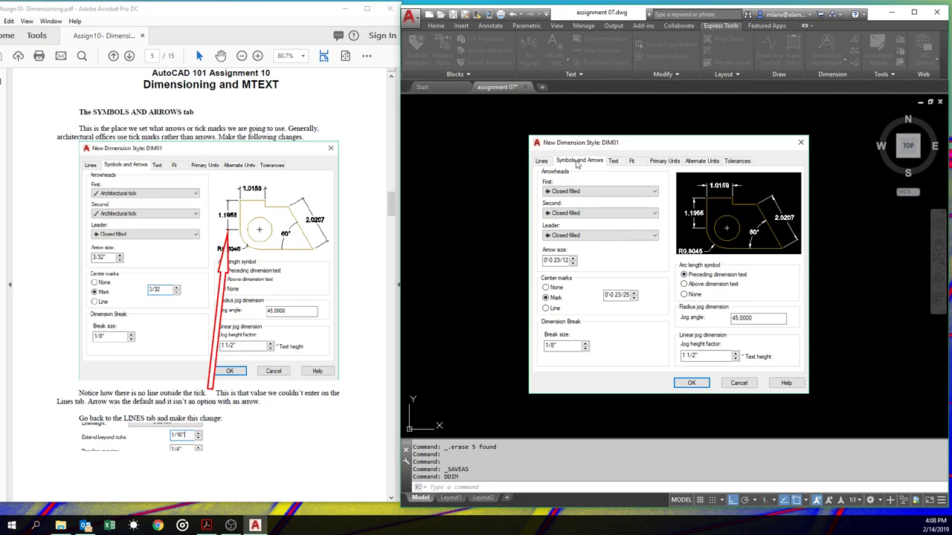
click(653, 191)
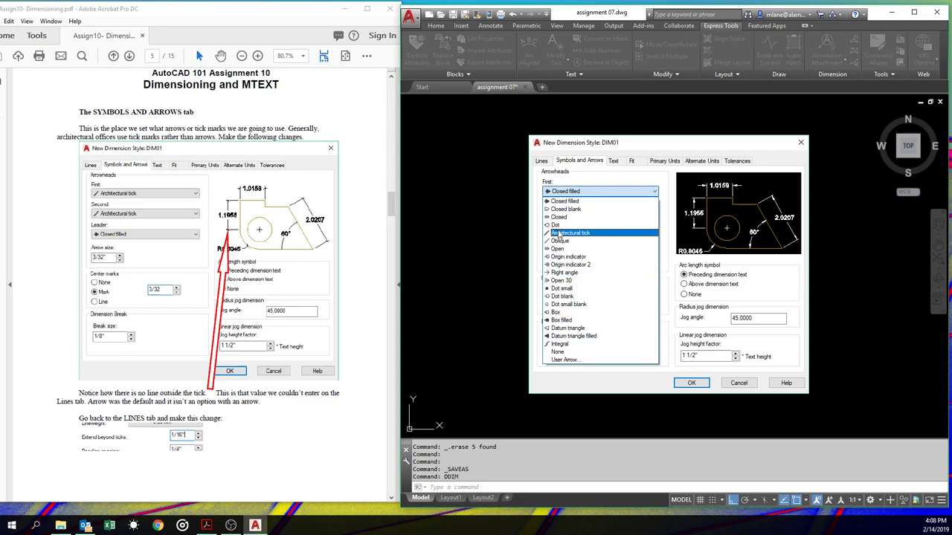
click(559, 233)
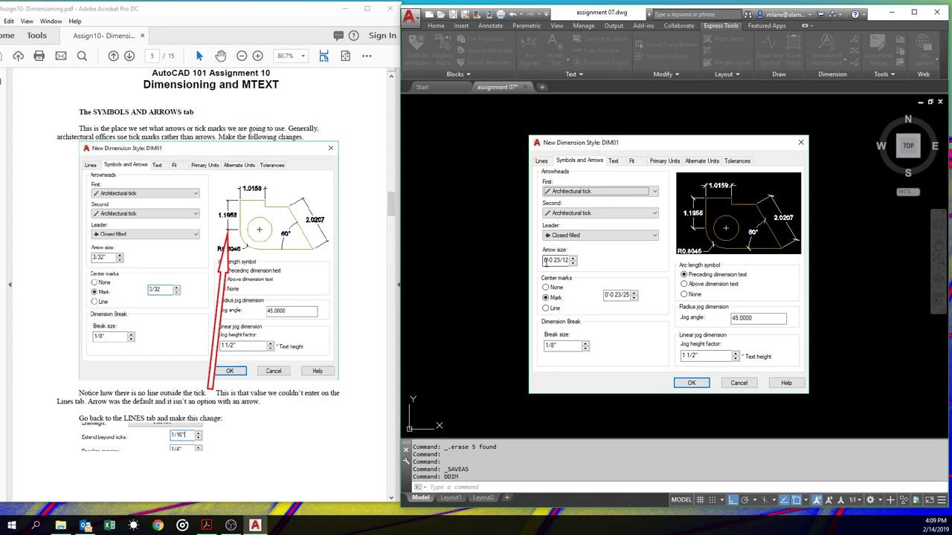
drag(544, 260, 569, 260)
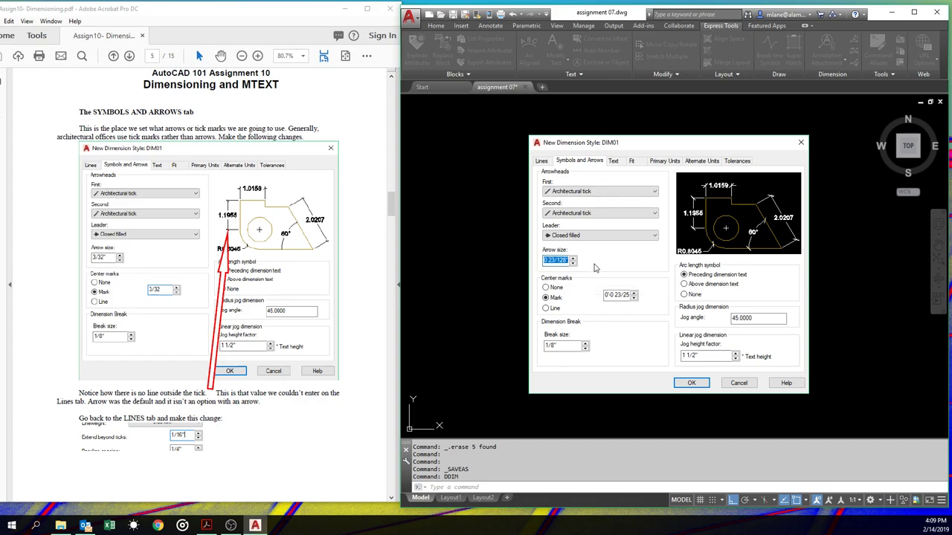
text(3/32)
double_click(606, 294)
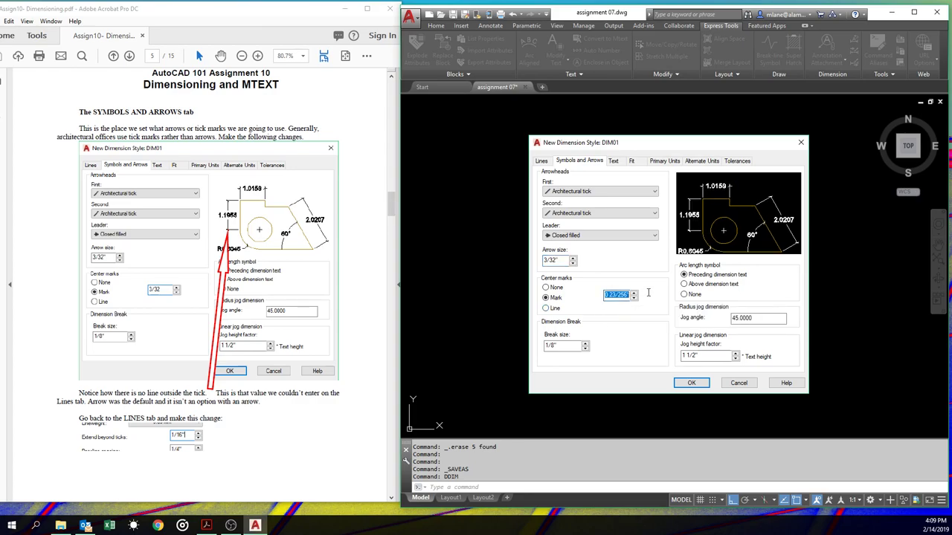
text(1/16)
click(557, 261)
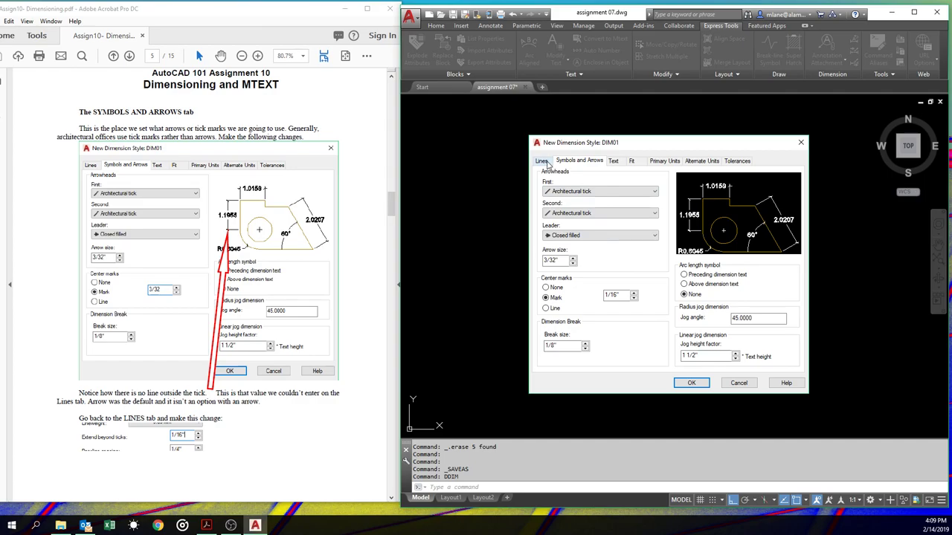
Make DIM01's dimension lines extend 1/16" beyond the architectural ticks
click(543, 161)
double_click(648, 225)
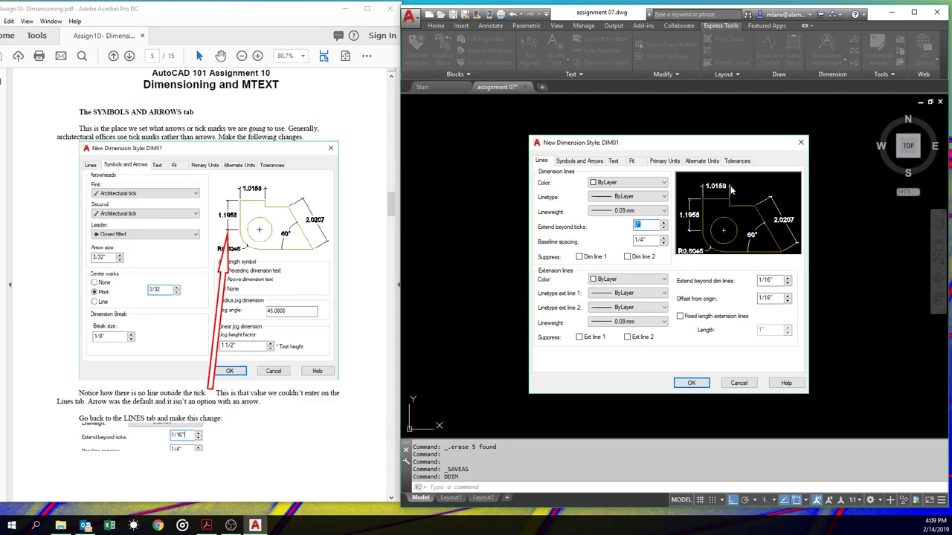
text(1/16")
click(594, 162)
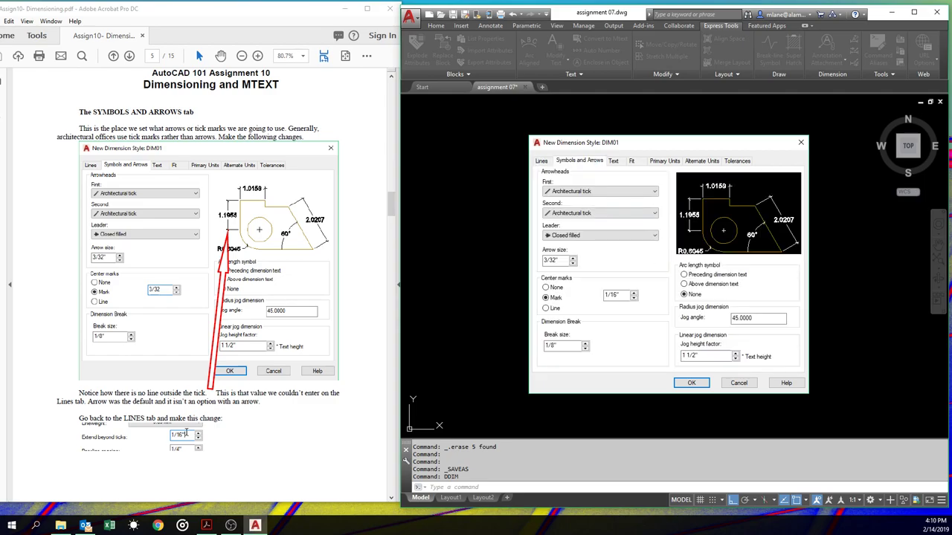
scroll(202, 403, down, 10)
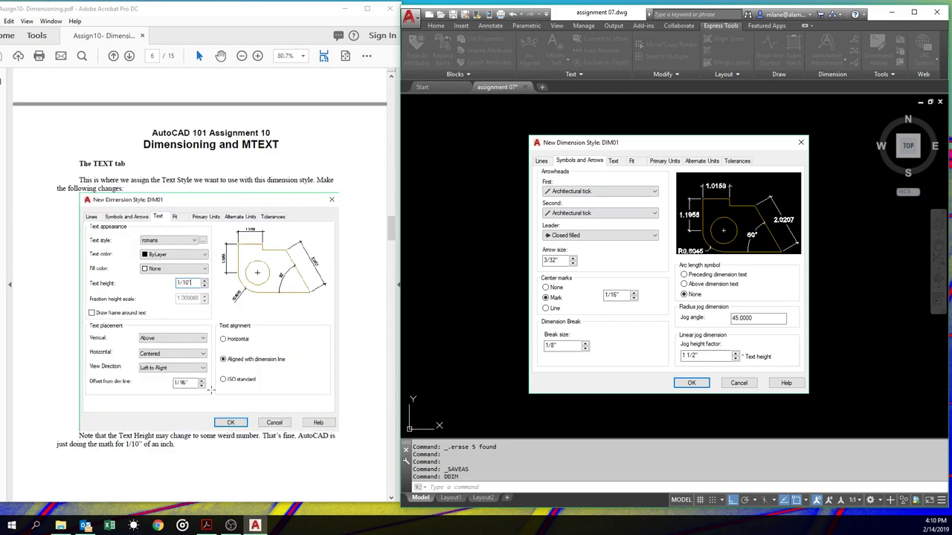
Set DIM01's dimension text style to romans and its text colour to ByLayer
click(615, 162)
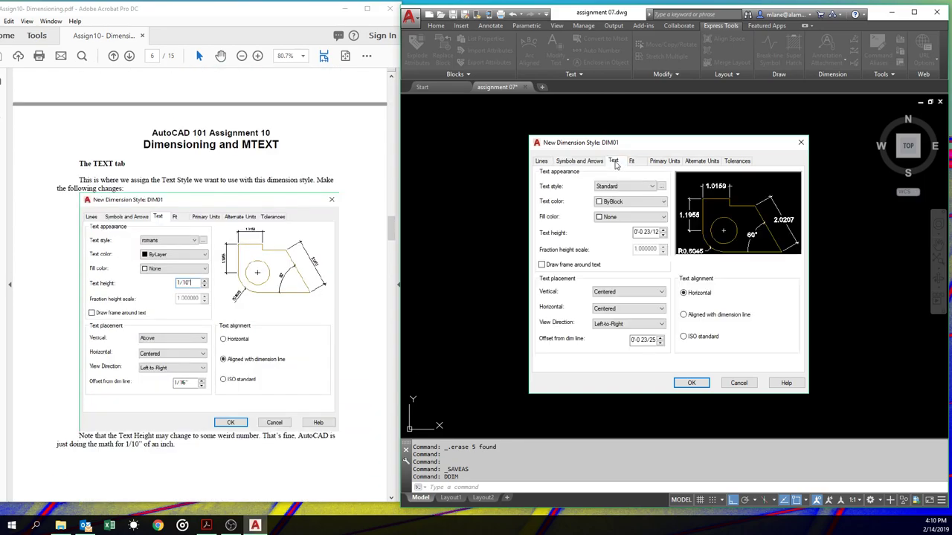
click(628, 187)
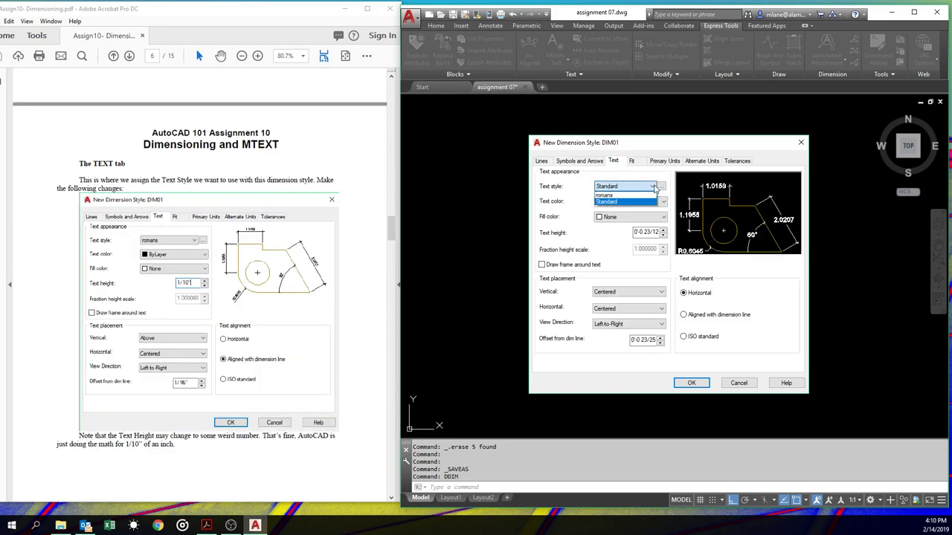
click(623, 195)
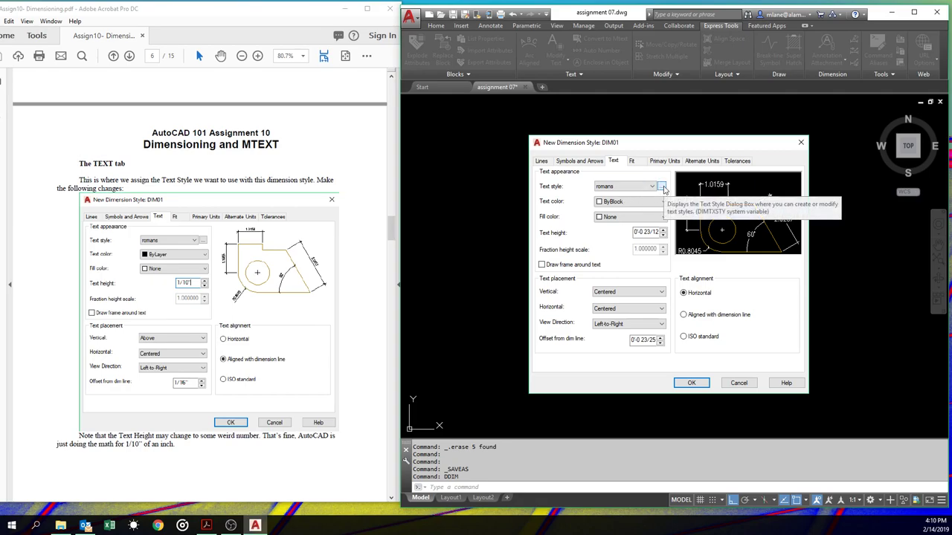
click(662, 187)
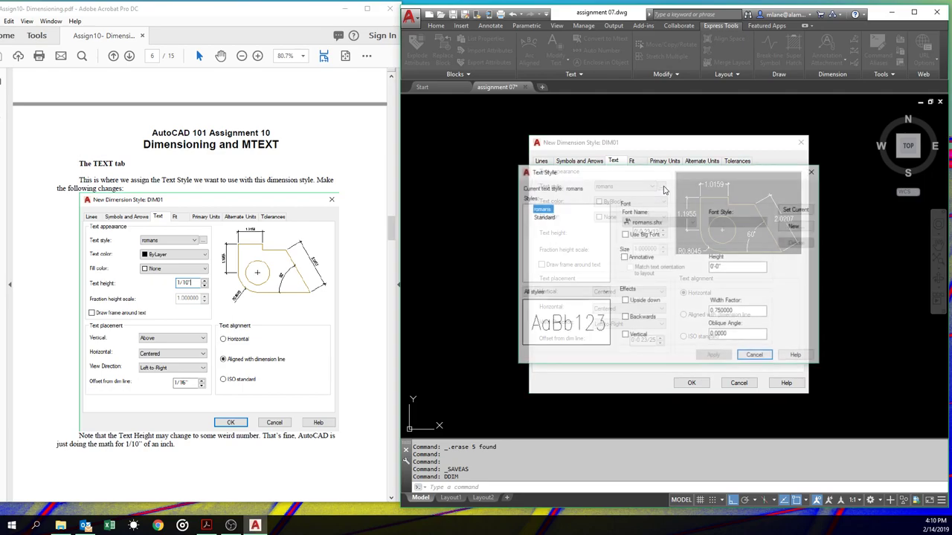
click(813, 171)
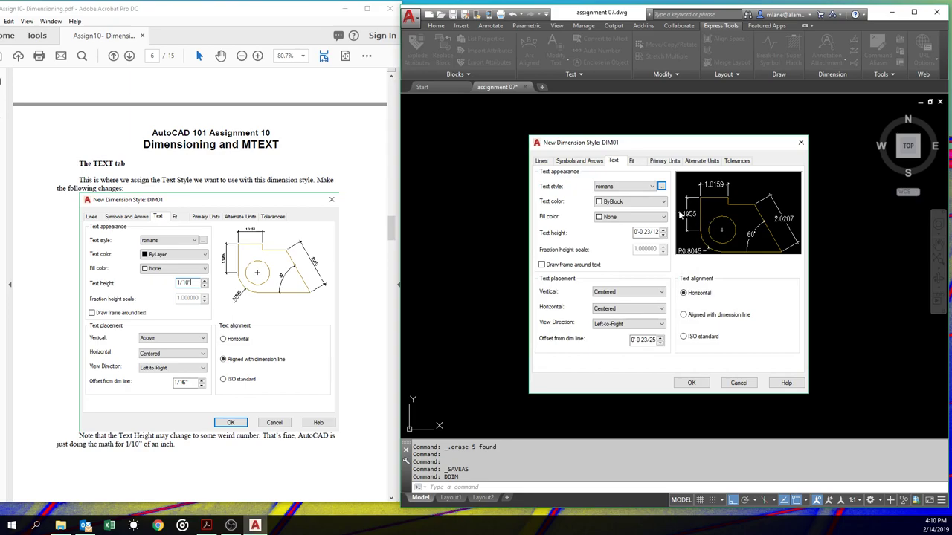
click(663, 202)
click(645, 212)
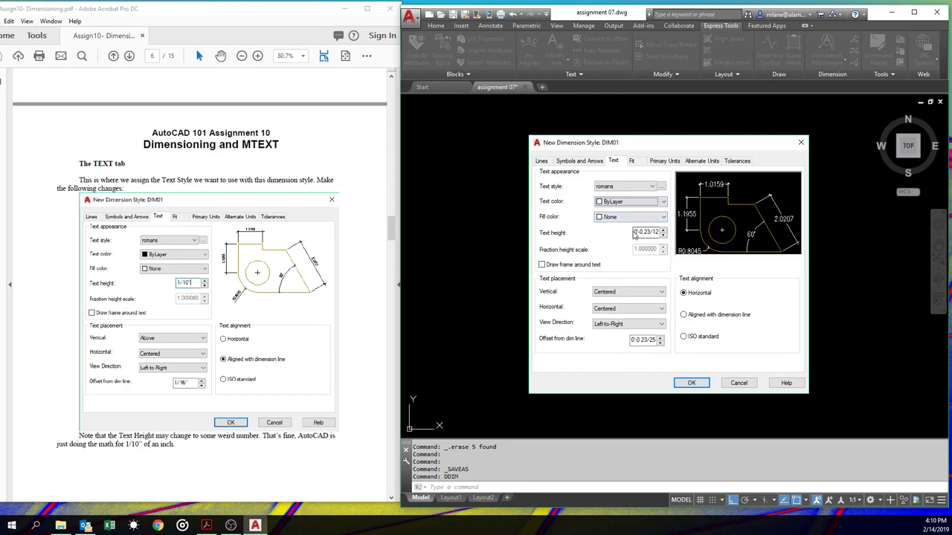
Give DIM01 1/10" text height, Above placement, 1/16" offset, and text aligned with the dimension line
drag(636, 232, 693, 237)
text(1/10")
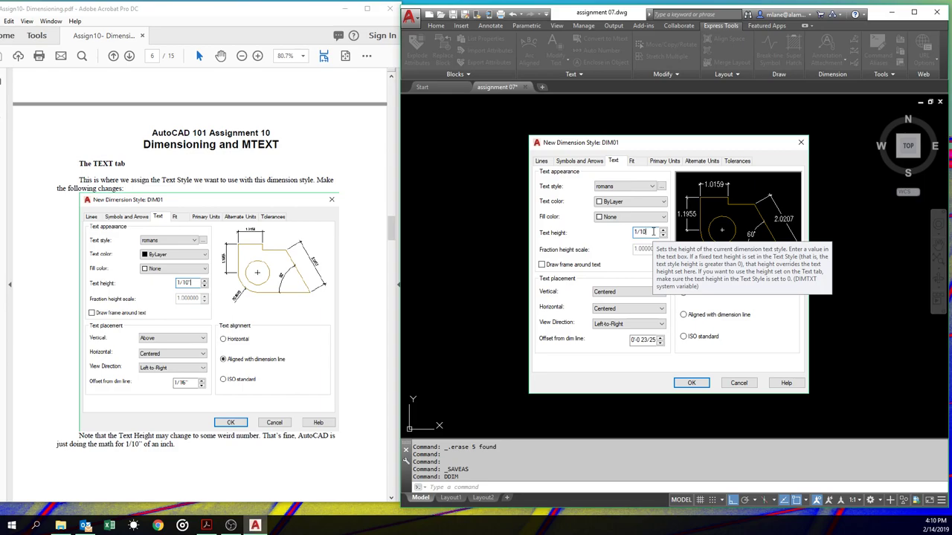
drag(652, 232, 641, 232)
click(646, 232)
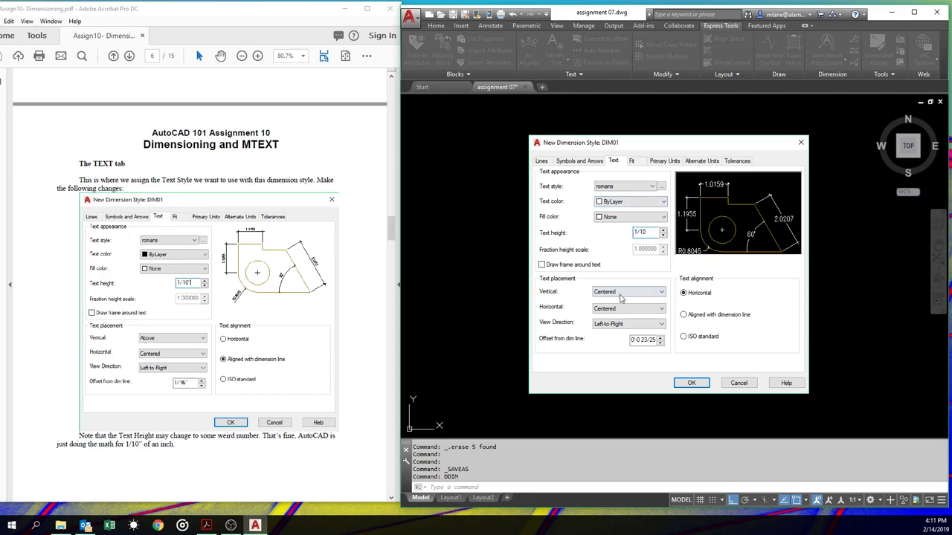
click(621, 293)
click(614, 308)
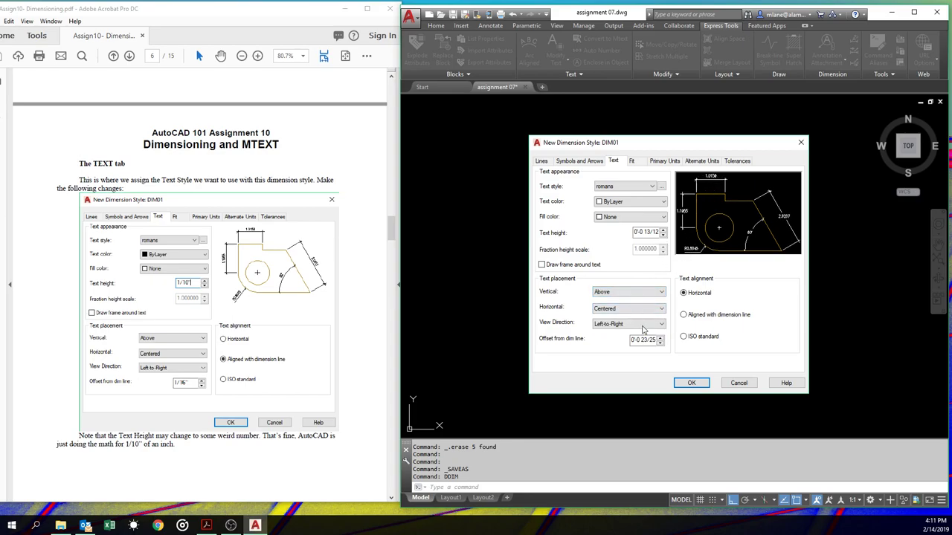
drag(632, 340, 680, 343)
text(1/16)
click(684, 315)
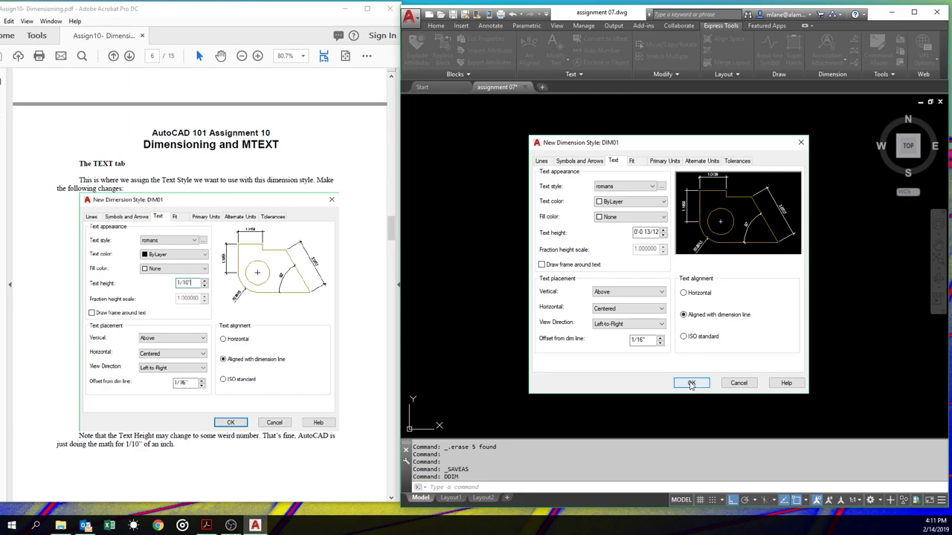
Save the new DIM01 style and reopen it for modification
click(692, 384)
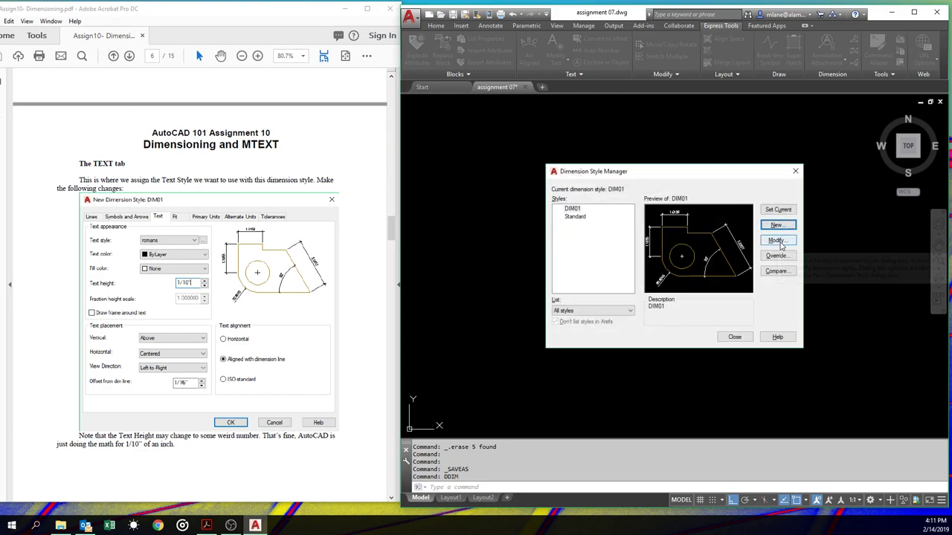
click(775, 240)
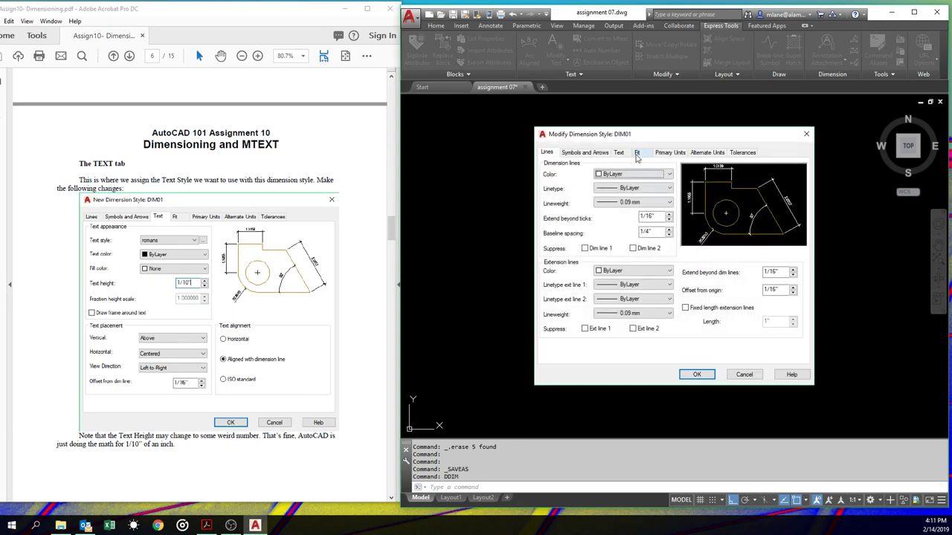
click(619, 153)
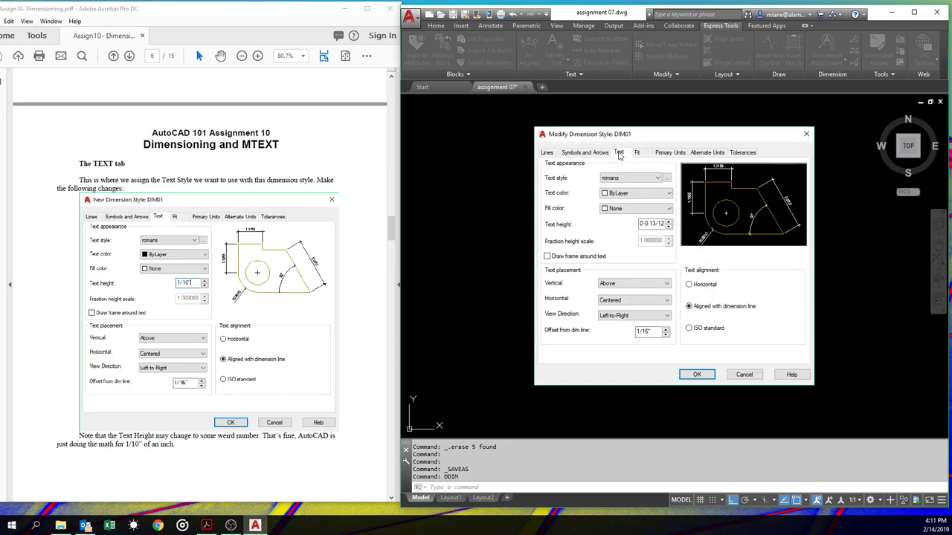
Set DIM01's fit: both text and arrows, text over the line without leader, always draw the dimension line
click(642, 155)
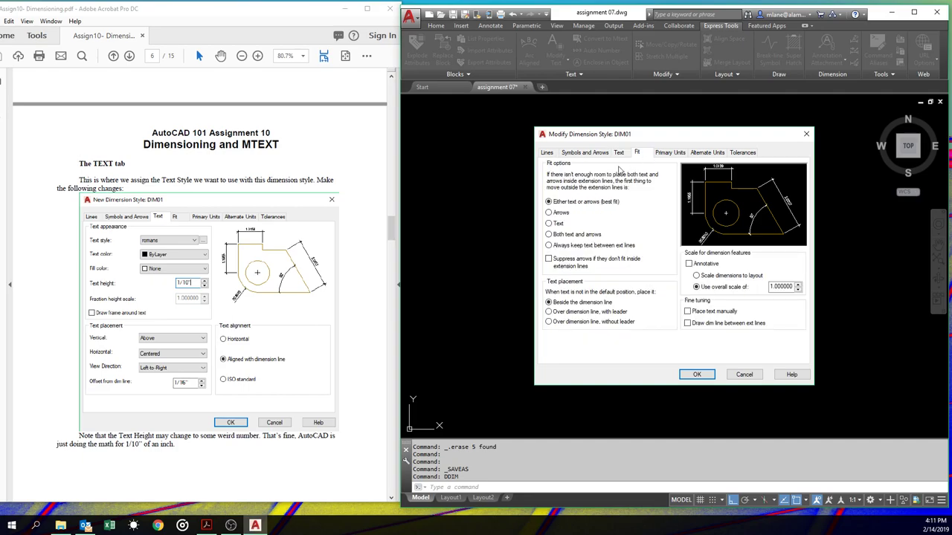
scroll(338, 273, down, 10)
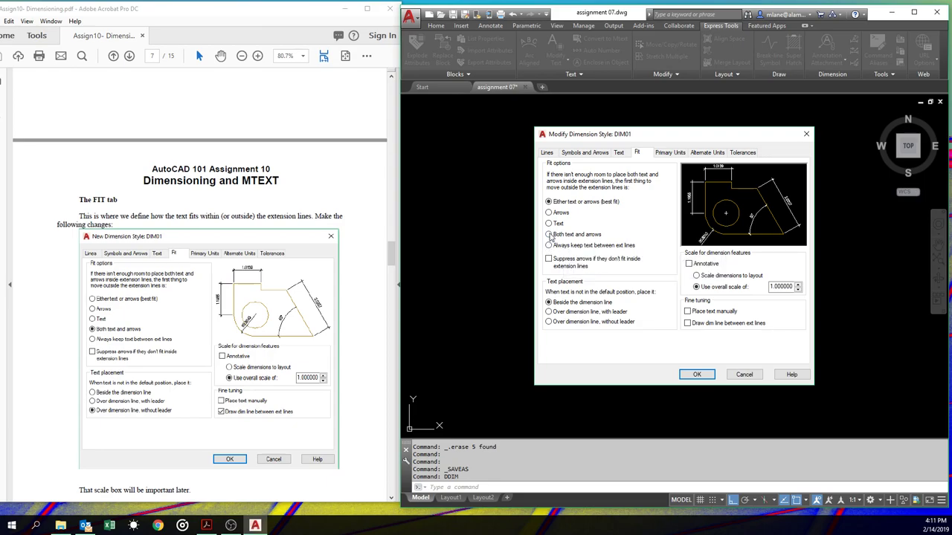
click(549, 235)
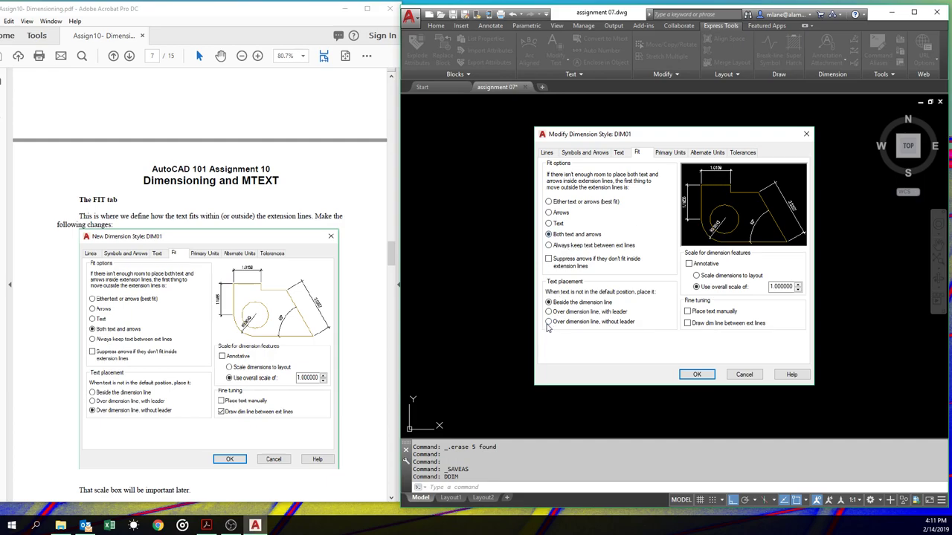
click(548, 322)
click(688, 324)
Set DIM01's primary units to Architectural with 0'-0 1/64" precision and Not Stacked fractions
click(670, 154)
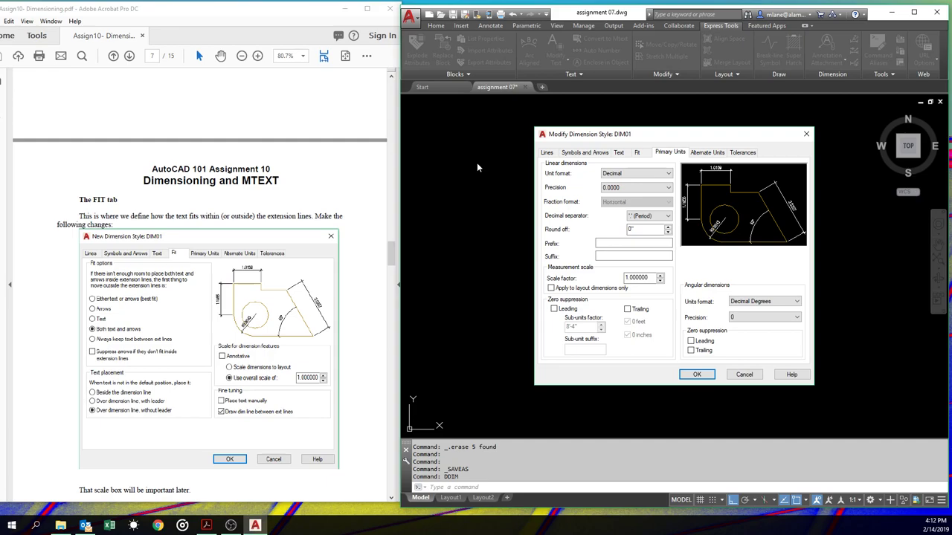
click(644, 174)
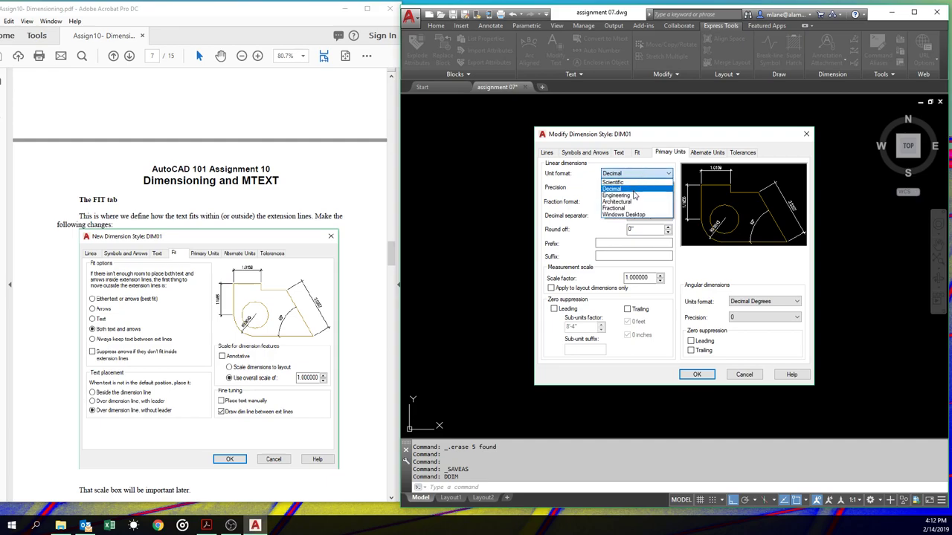
click(621, 202)
click(634, 187)
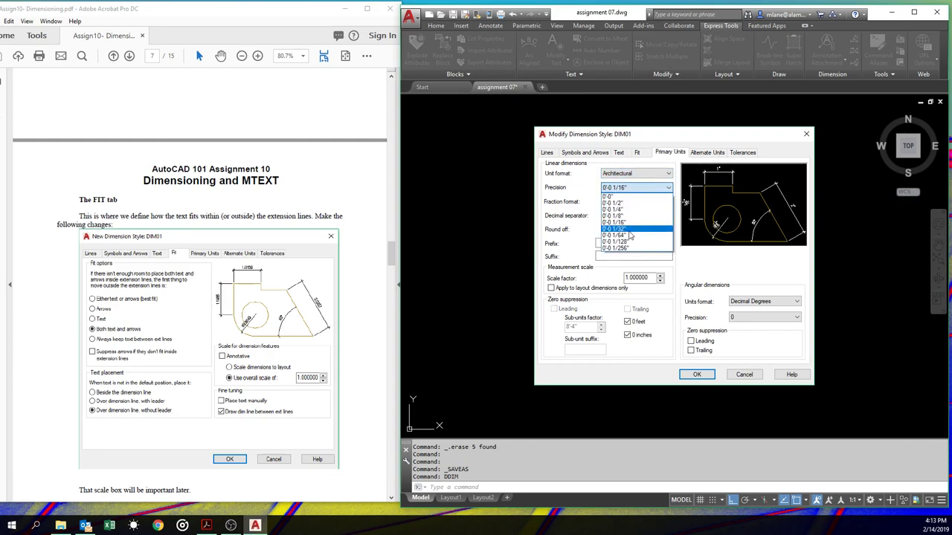
click(630, 235)
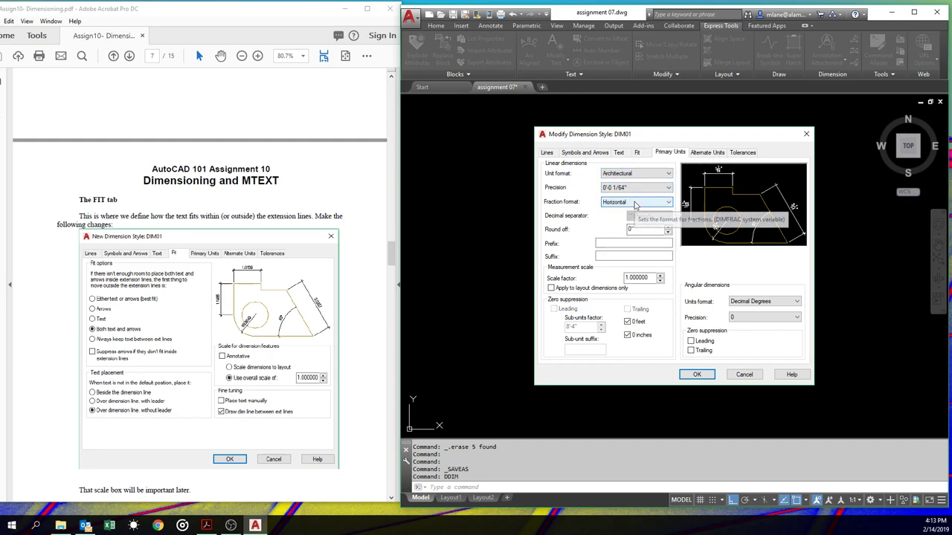
click(634, 203)
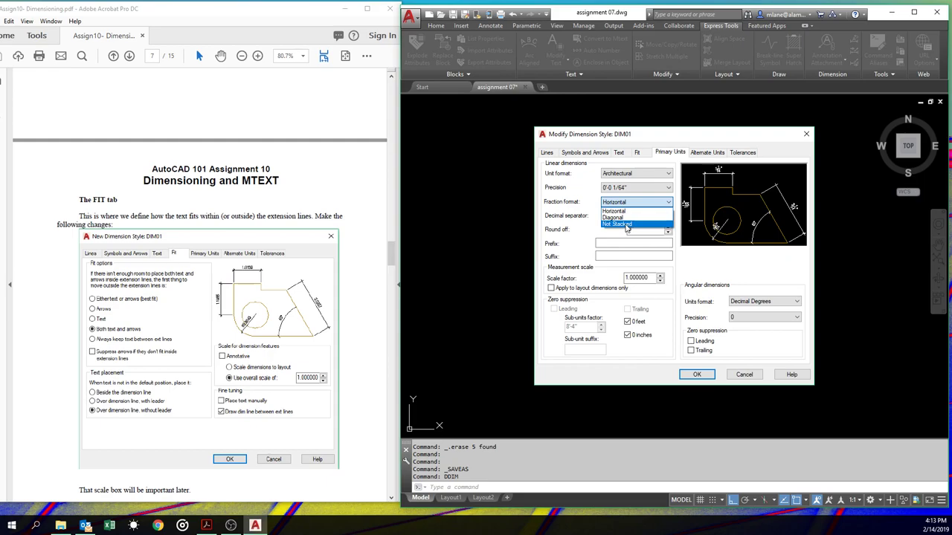
click(626, 226)
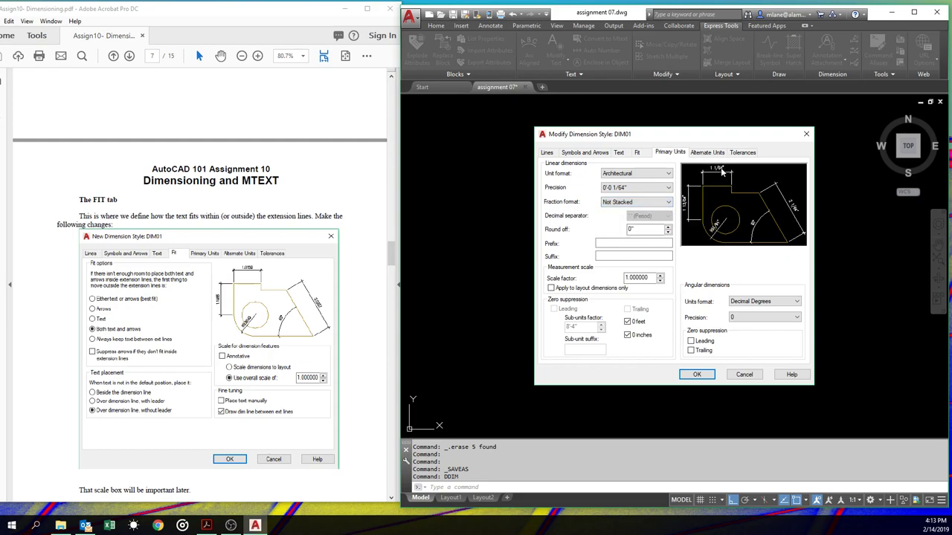
click(669, 203)
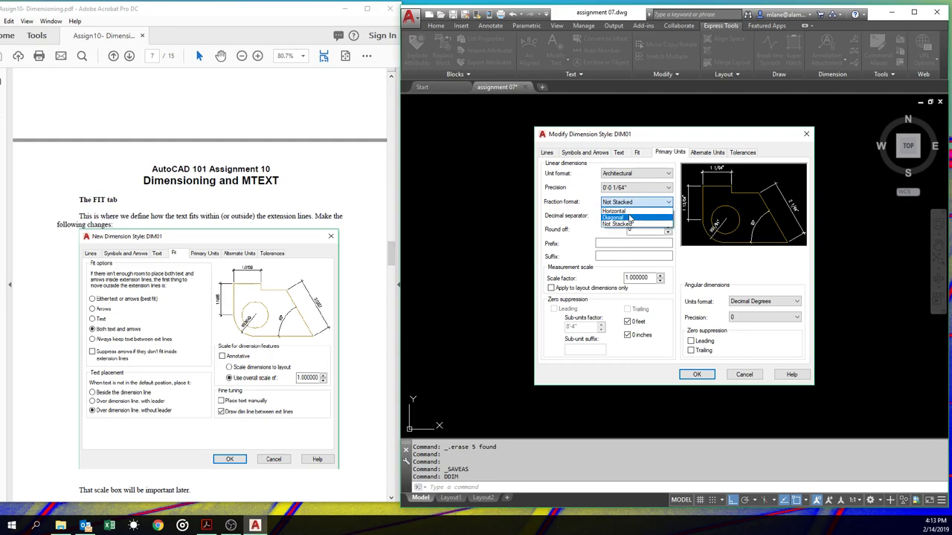
click(628, 212)
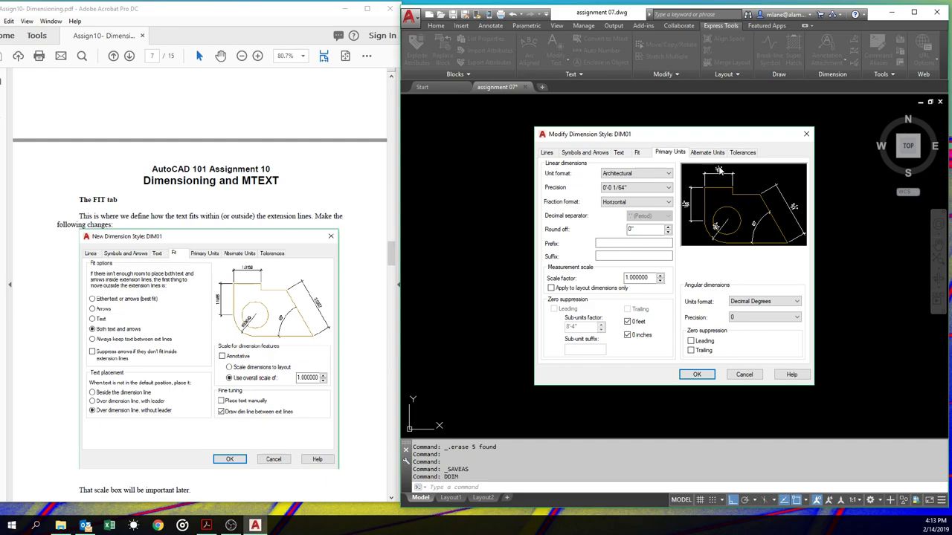
click(658, 203)
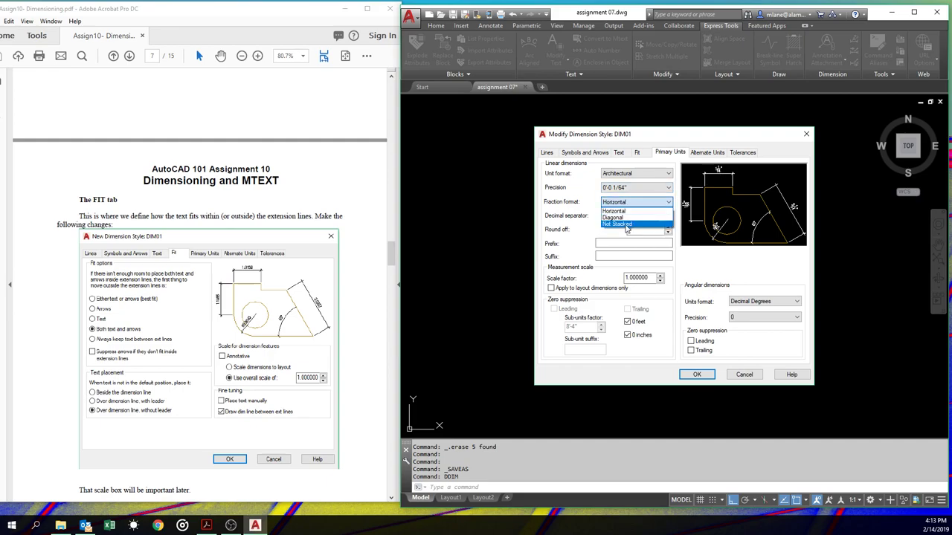
click(625, 224)
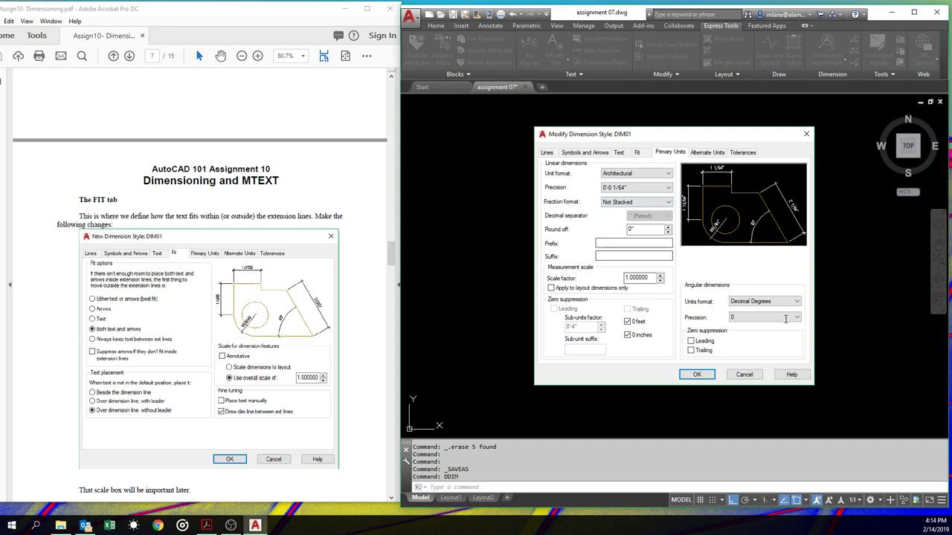
Set DIM01's angular precision to 0.0000 with trailing zeros suppressed, and keep zero inches shown
click(786, 317)
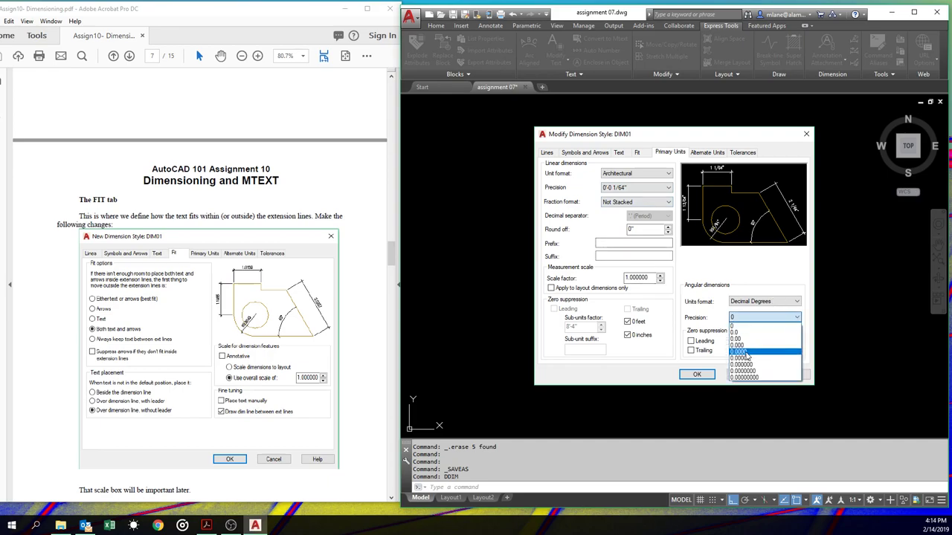
click(746, 353)
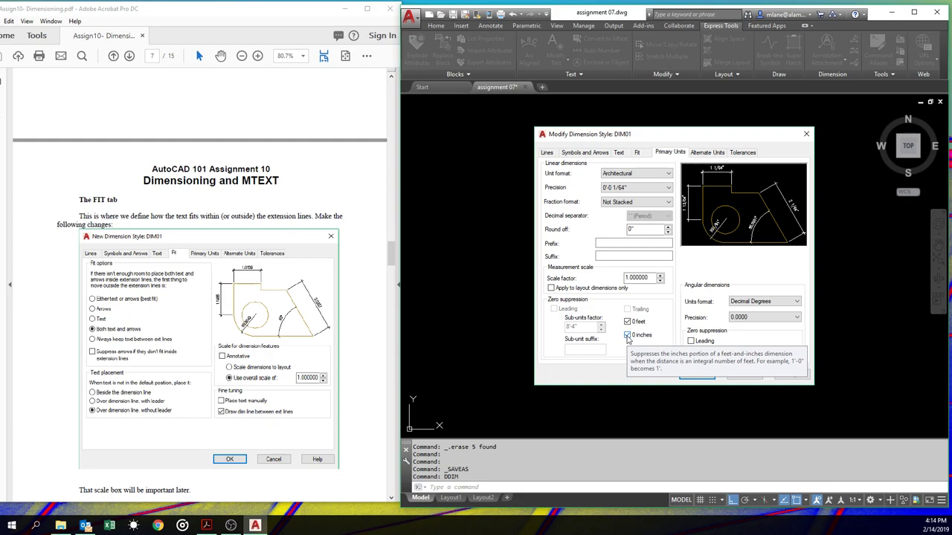
click(627, 336)
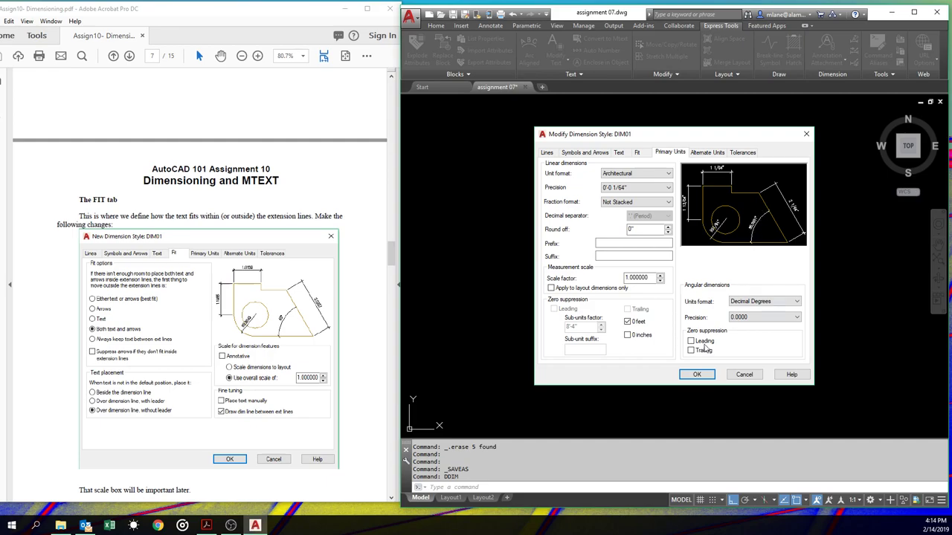
click(691, 350)
click(708, 153)
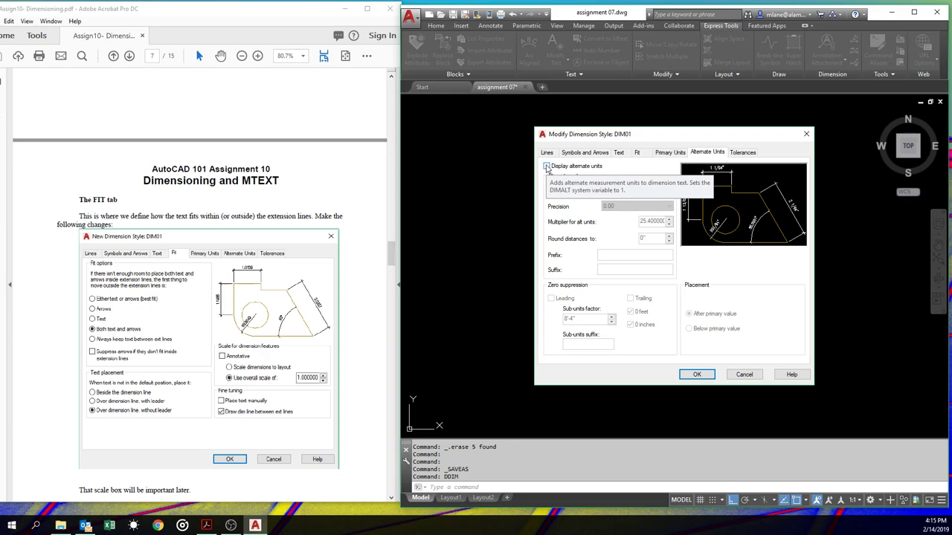
click(548, 168)
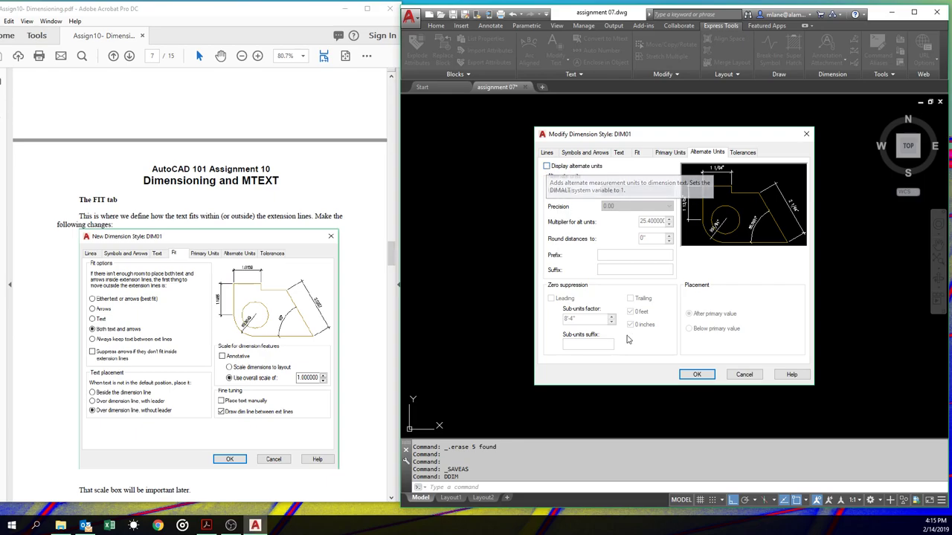
Display DIM01's tolerance settings, leaving the Method at None
click(754, 153)
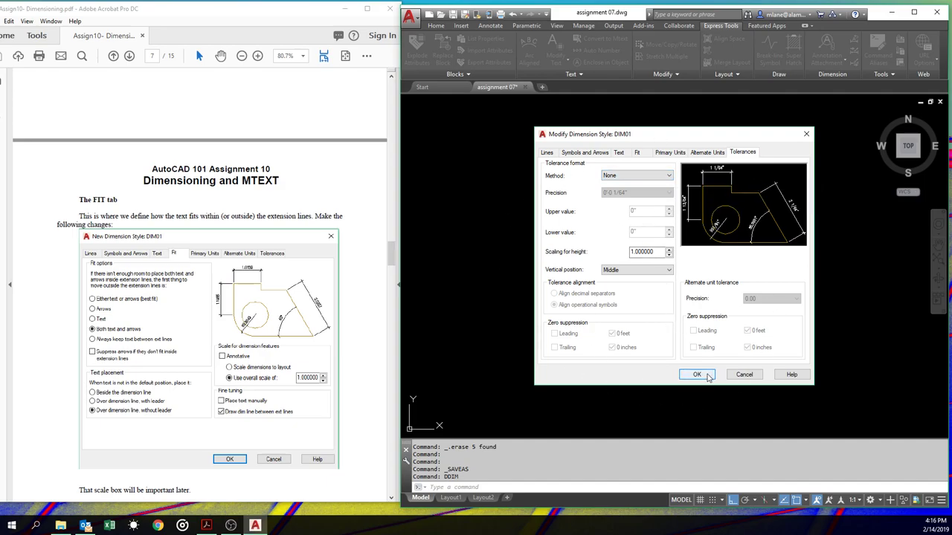
Accept the DIM01 changes, reopen DIM01 to verify its settings, and accept them again
click(697, 374)
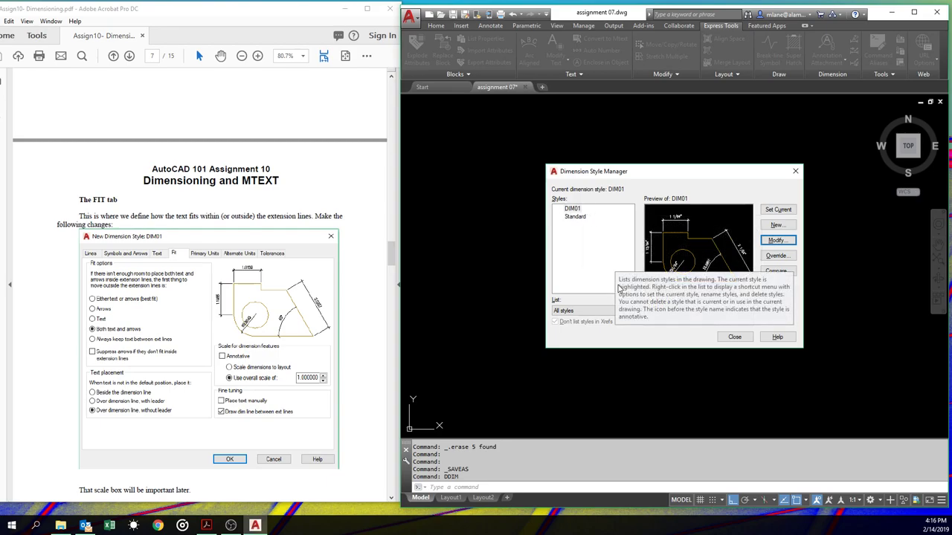
click(574, 209)
click(776, 240)
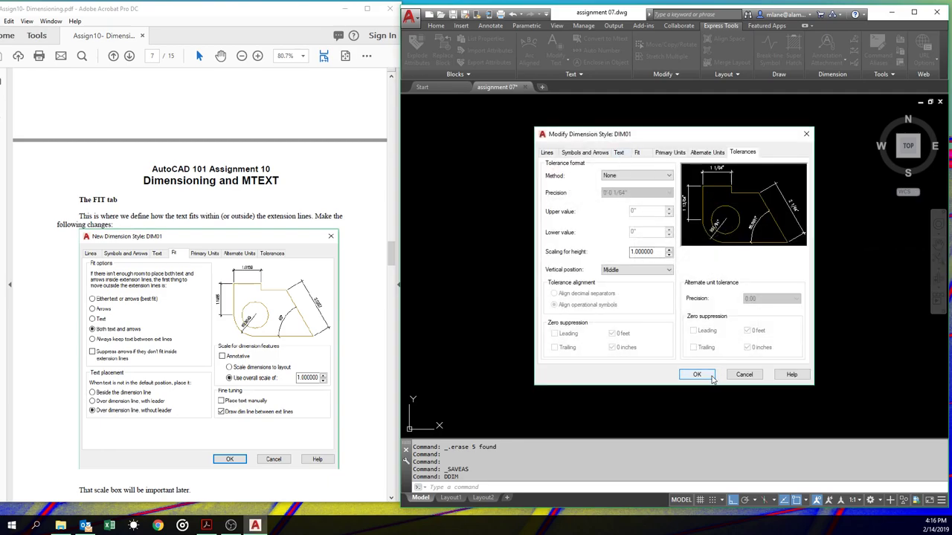
click(697, 375)
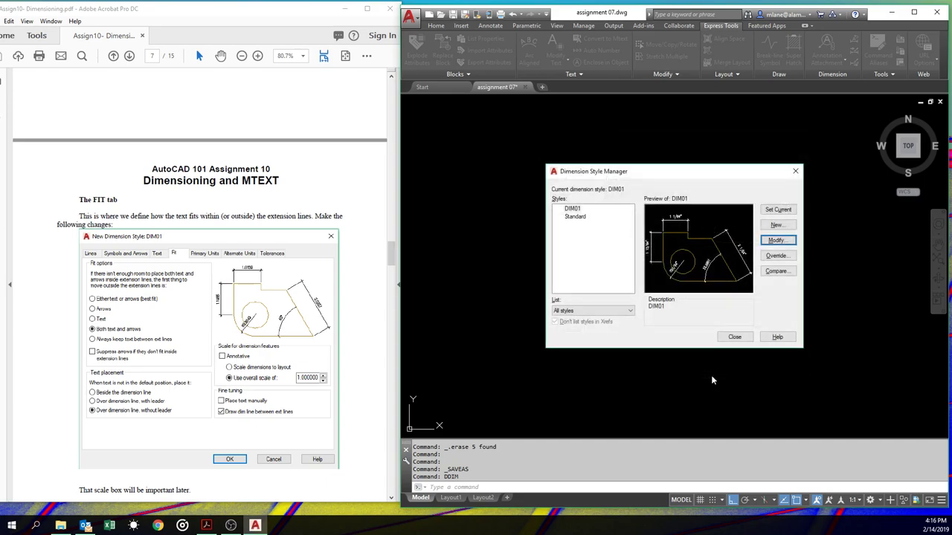
Set DIM01 as the current dimension style and close the Dimension Style Manager
click(572, 209)
click(778, 211)
click(734, 338)
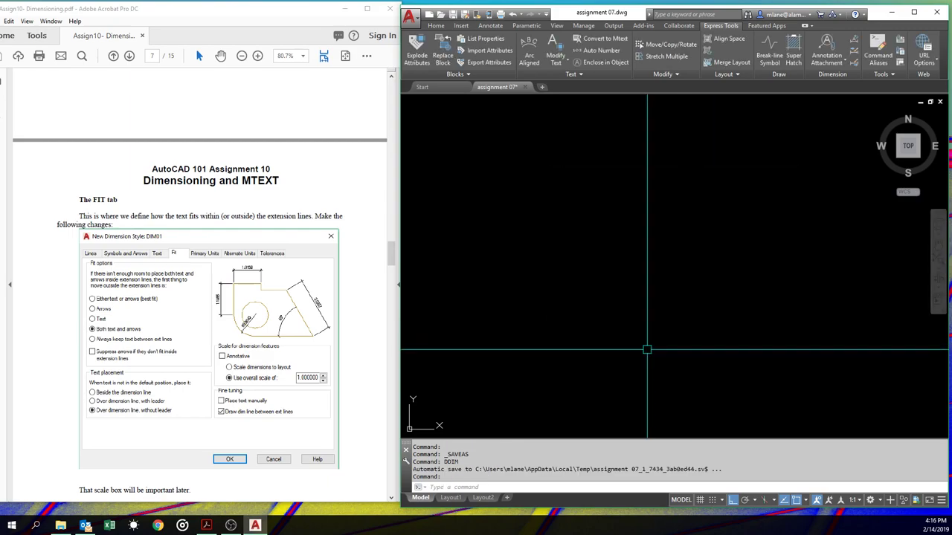
scroll(287, 357, down, 10)
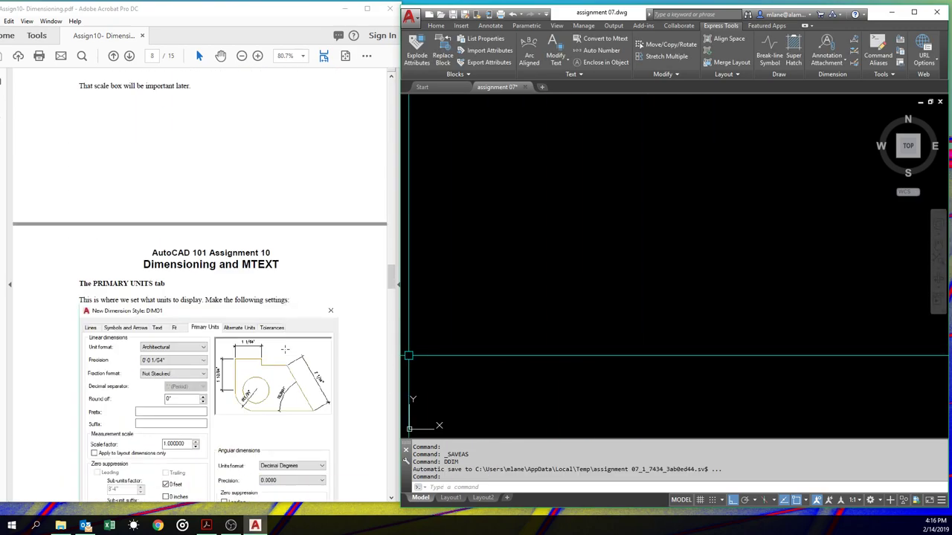
scroll(251, 328, down, 10)
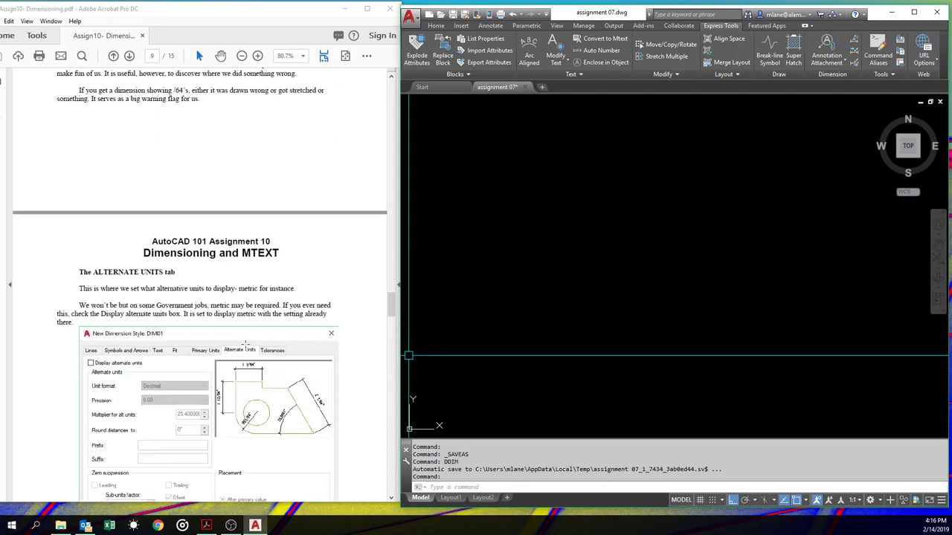
scroll(244, 346, down, 20)
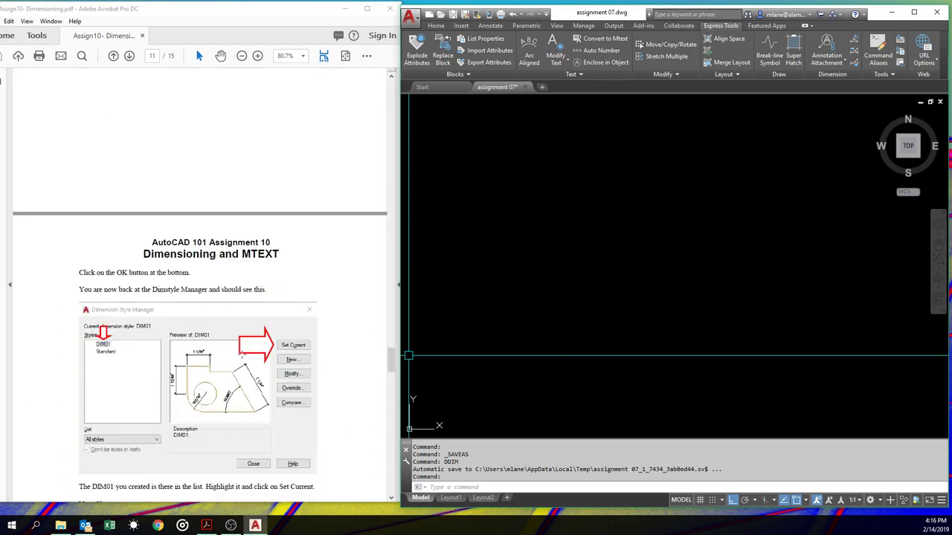
scroll(244, 355, down, 12)
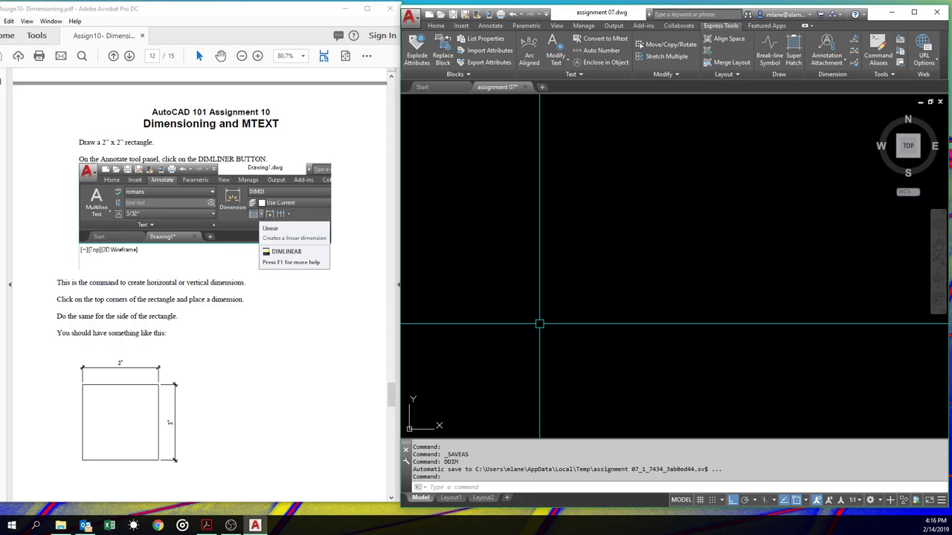
Draw a 2" by 2" rectangle with RECTANG from a picked corner using @2,2
text(RECTNAG)
key(Return)
click(567, 342)
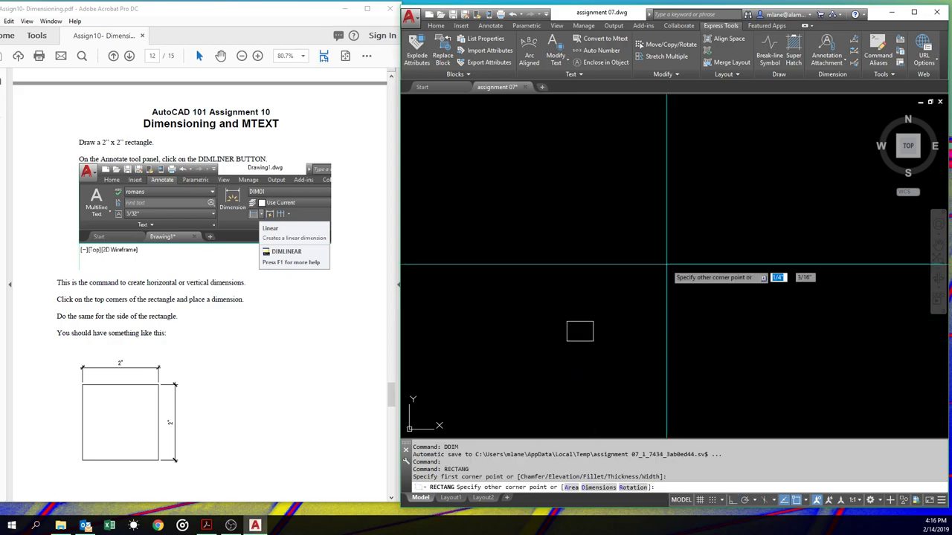
text(@2,2)
key(Return)
Frame the rectangle and bring up the dimension type list on the Annotate tab
scroll(678, 216, down, 2)
middle_drag(673, 224, 597, 284)
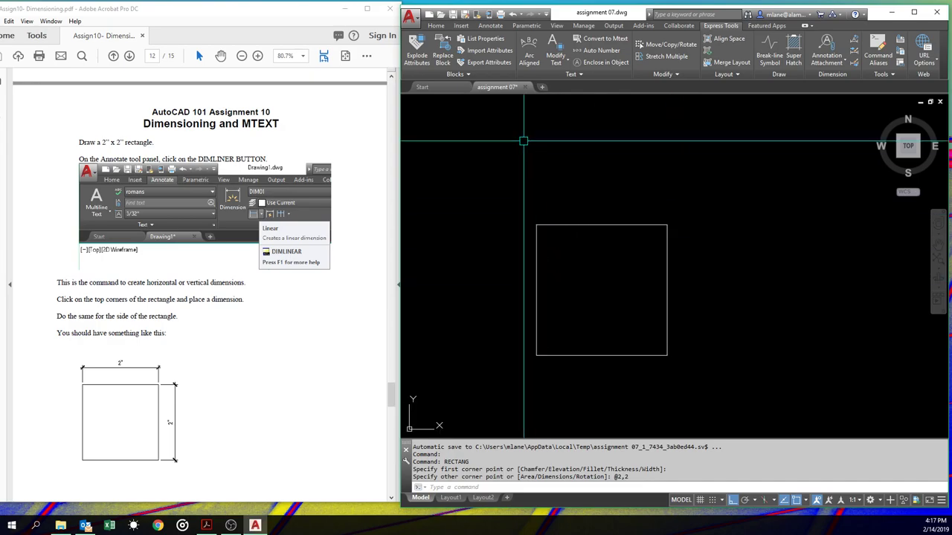
click(495, 27)
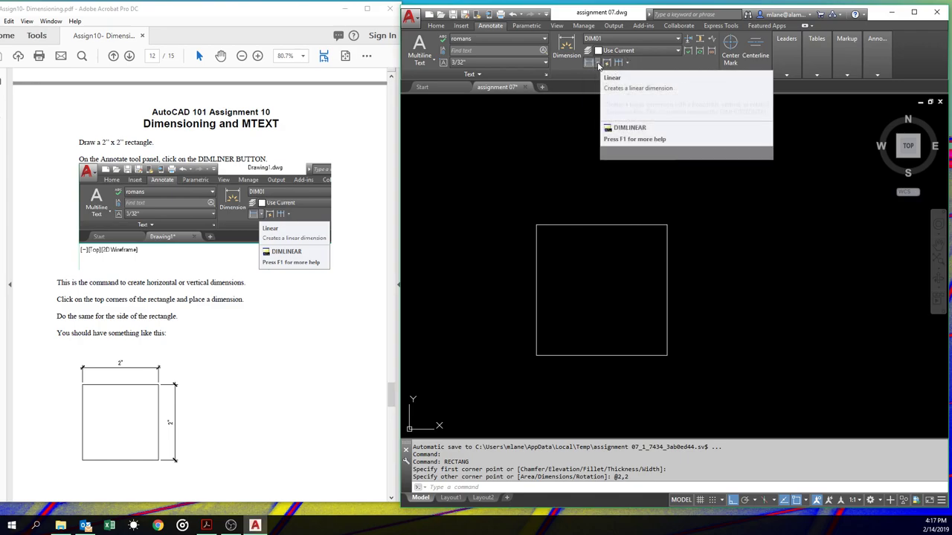
click(595, 63)
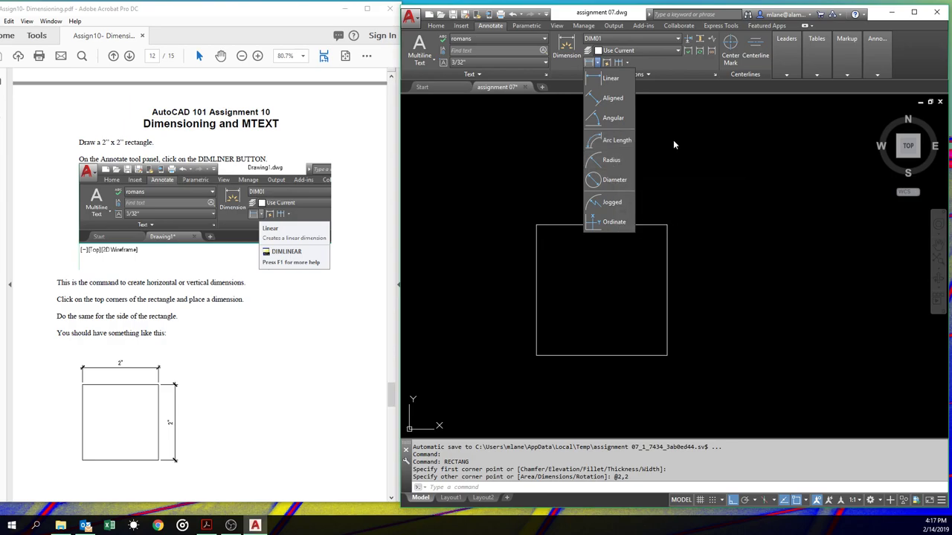
Dimension the square's top and right sides with two 2" linear dimensions
click(608, 78)
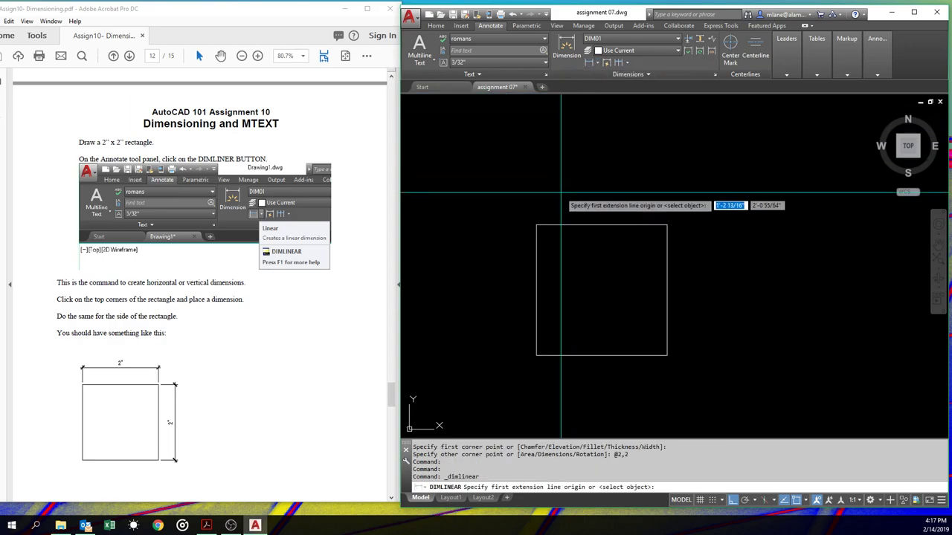
click(536, 224)
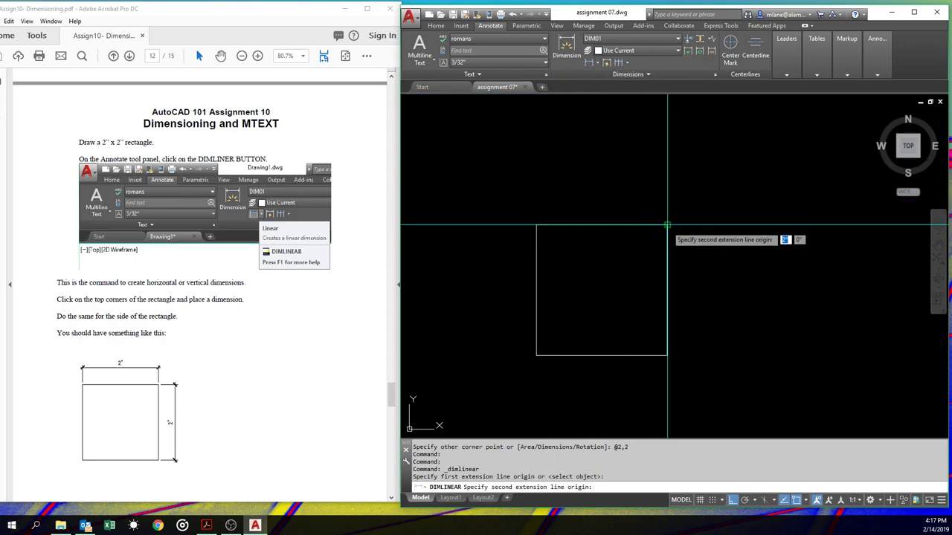
click(667, 225)
click(643, 147)
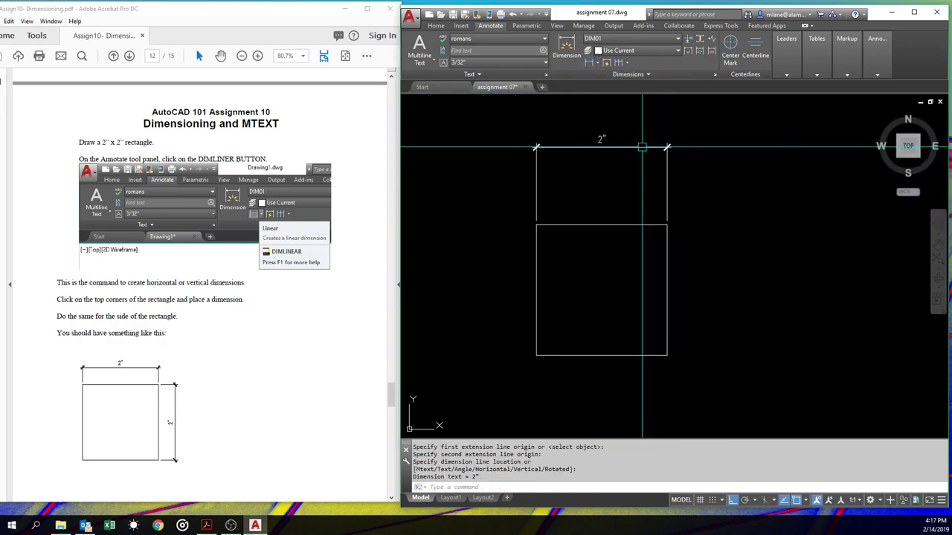
key(Return)
click(667, 224)
click(667, 355)
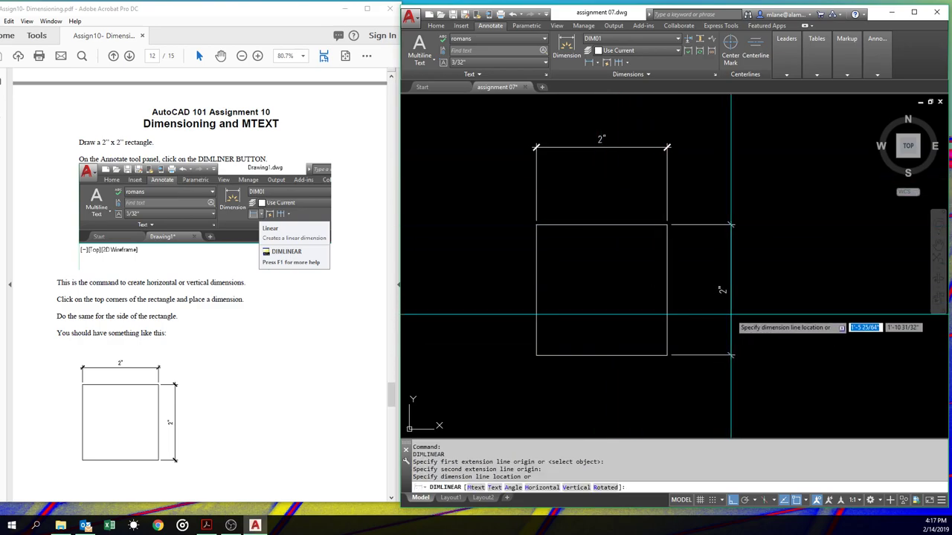
click(730, 290)
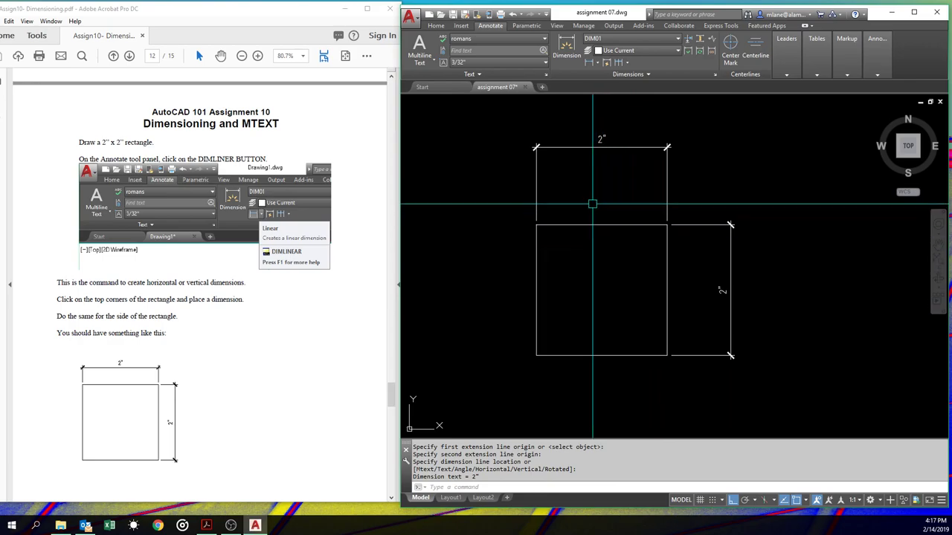
Abandon a third linear dimension and add a 2 53/64" aligned dimension across the diagonal
key(Return)
click(537, 224)
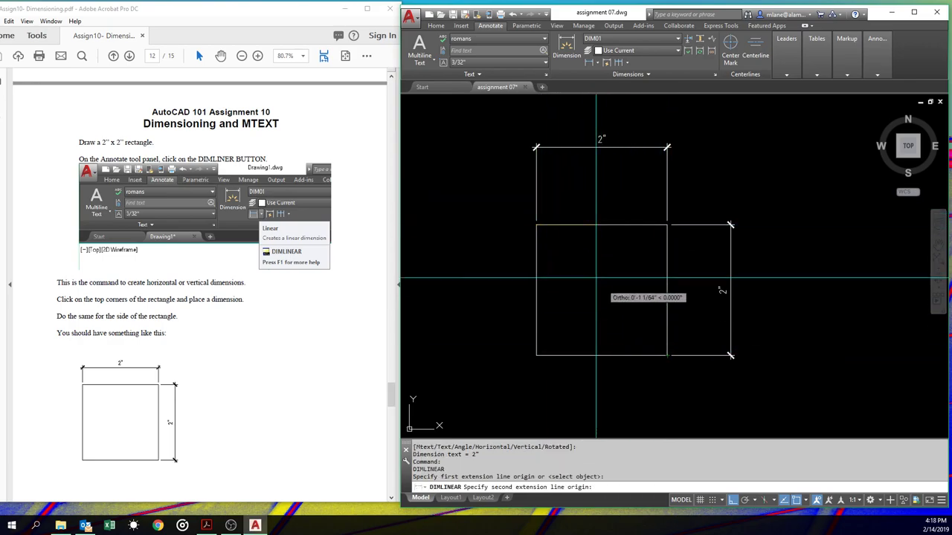
click(667, 354)
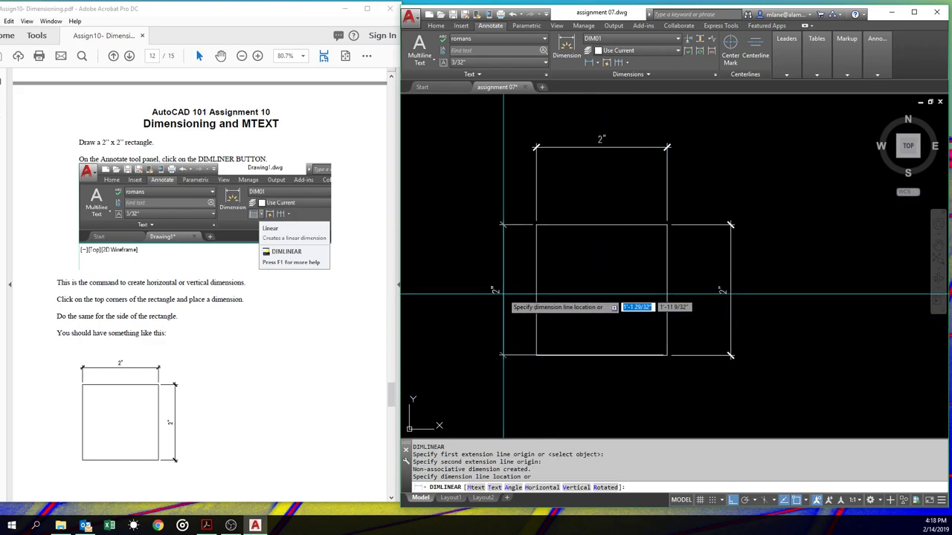
key(Escape)
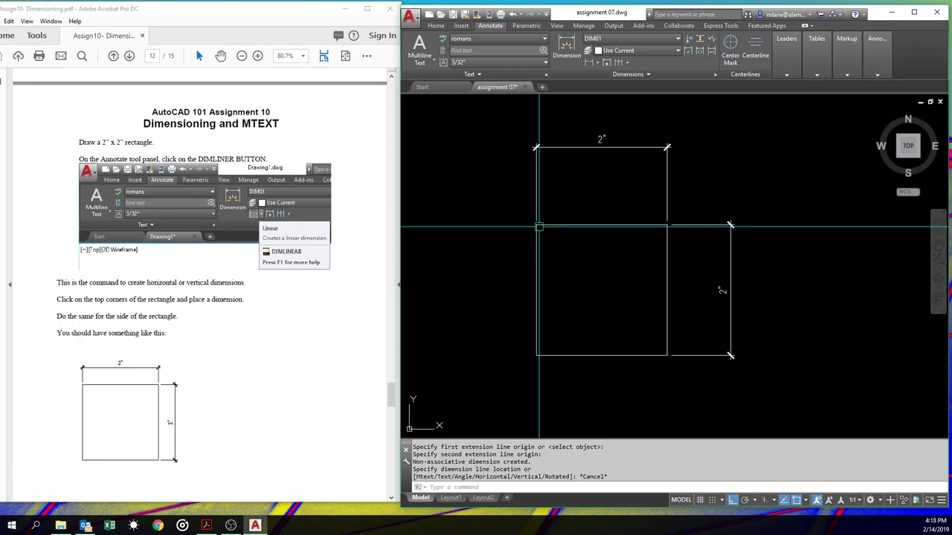
click(594, 63)
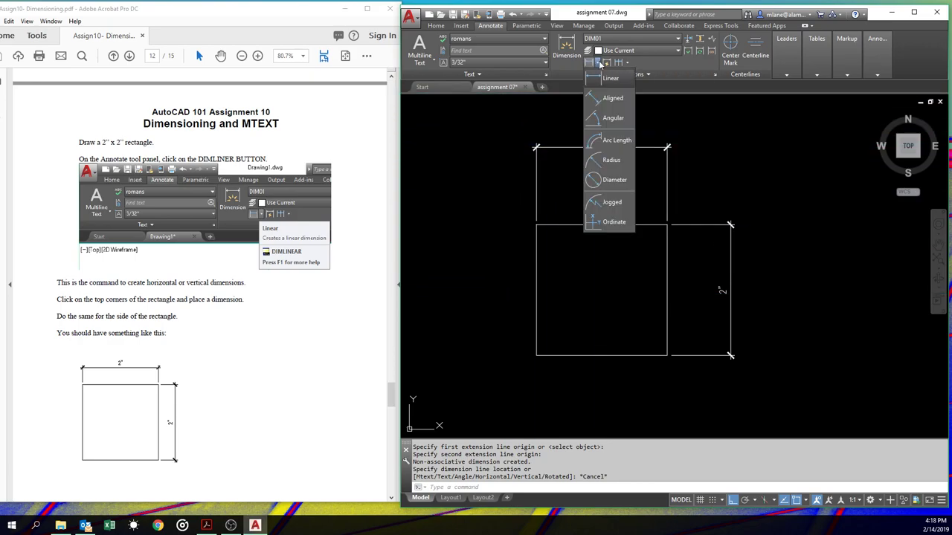
click(604, 100)
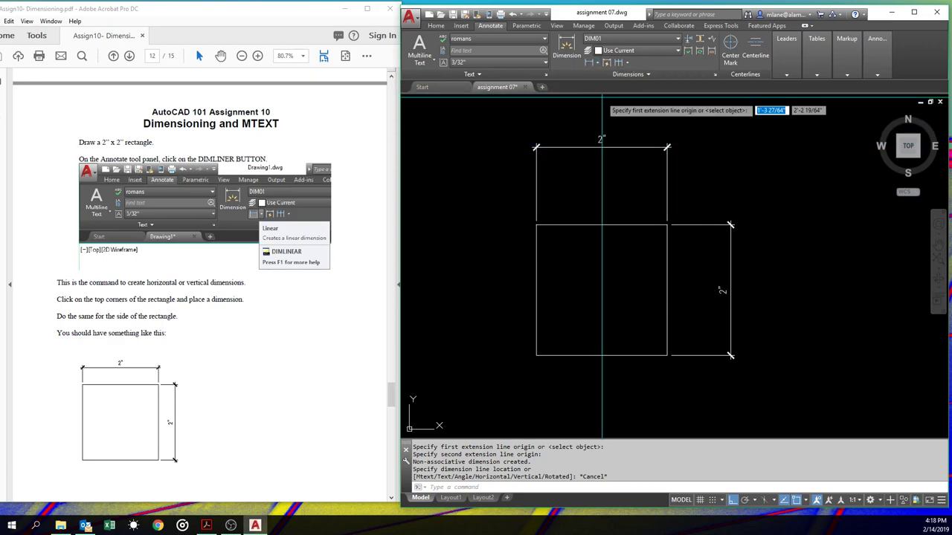
click(667, 354)
click(536, 224)
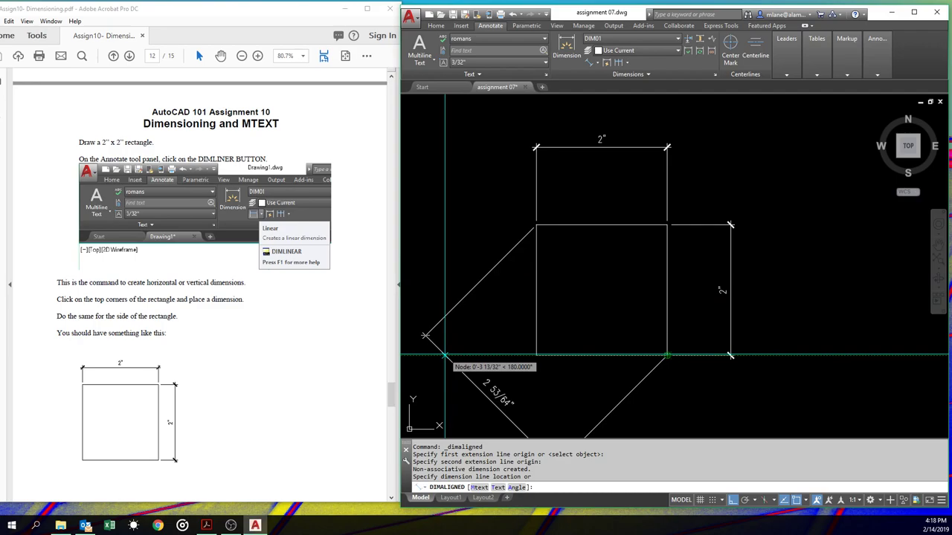
click(445, 355)
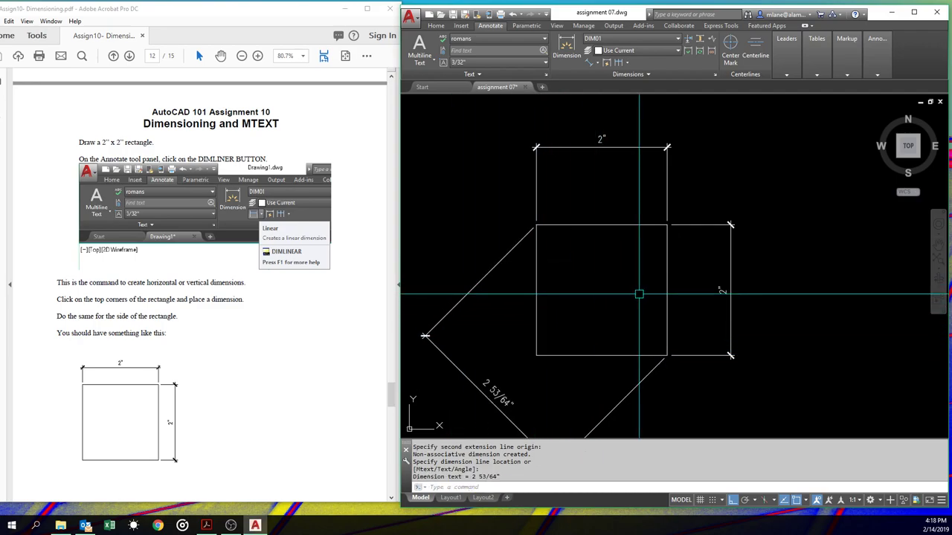
Zoom out and pan to bring the sink drawing and the practice square into view
scroll(255, 357, down, 5)
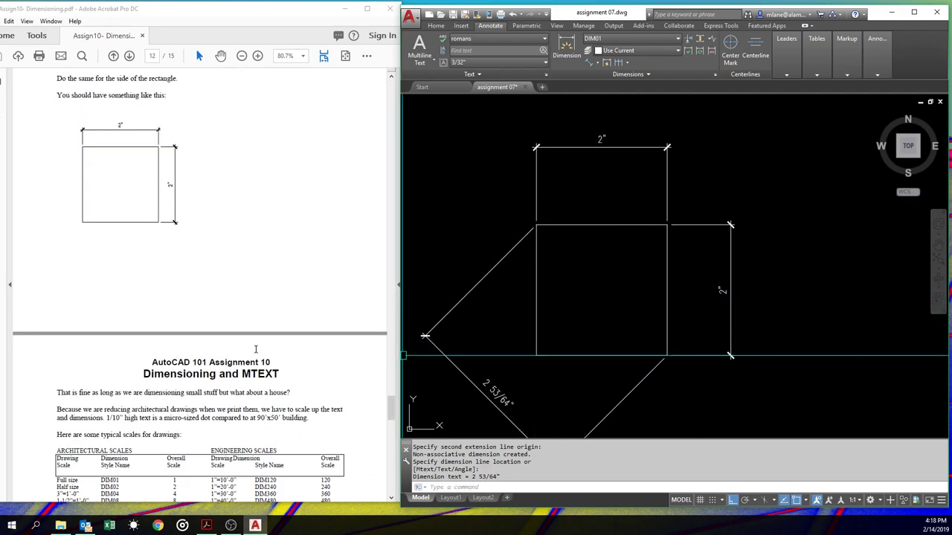
scroll(255, 349, down, 5)
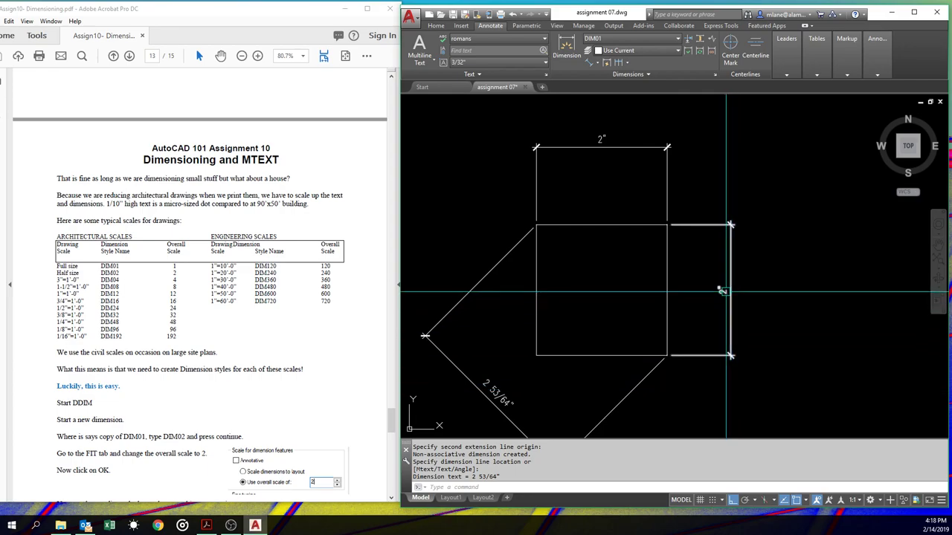
scroll(719, 301, down, 5)
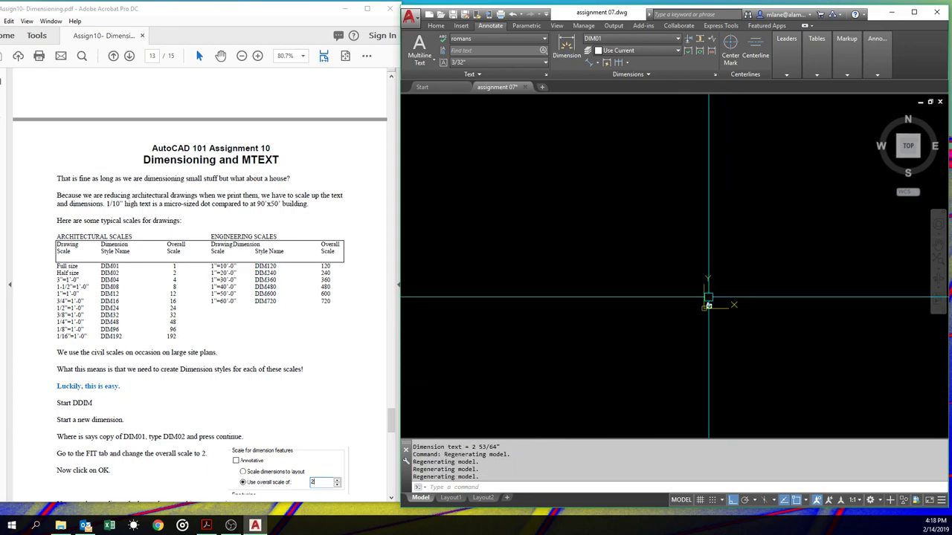
middle_drag(719, 341, 629, 201)
scroll(629, 202, up, 4)
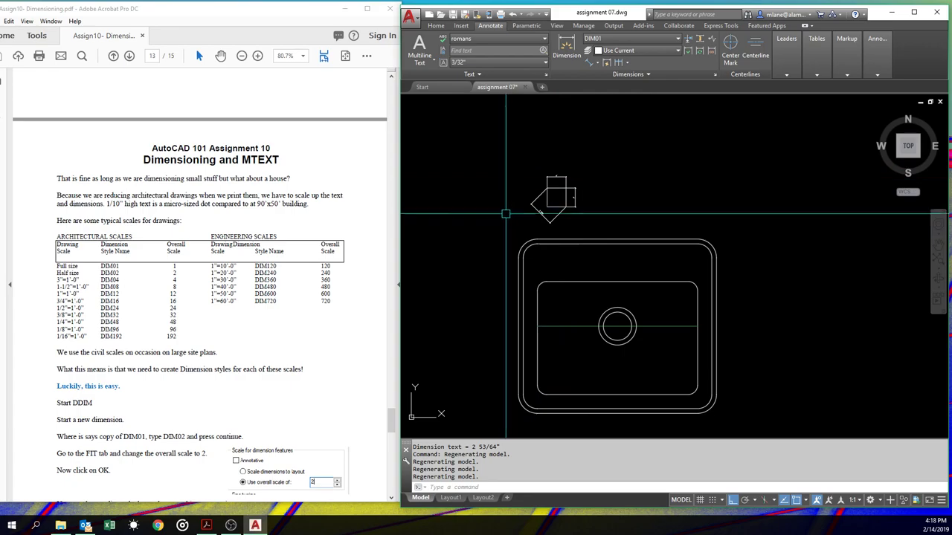
scroll(574, 179, up, 8)
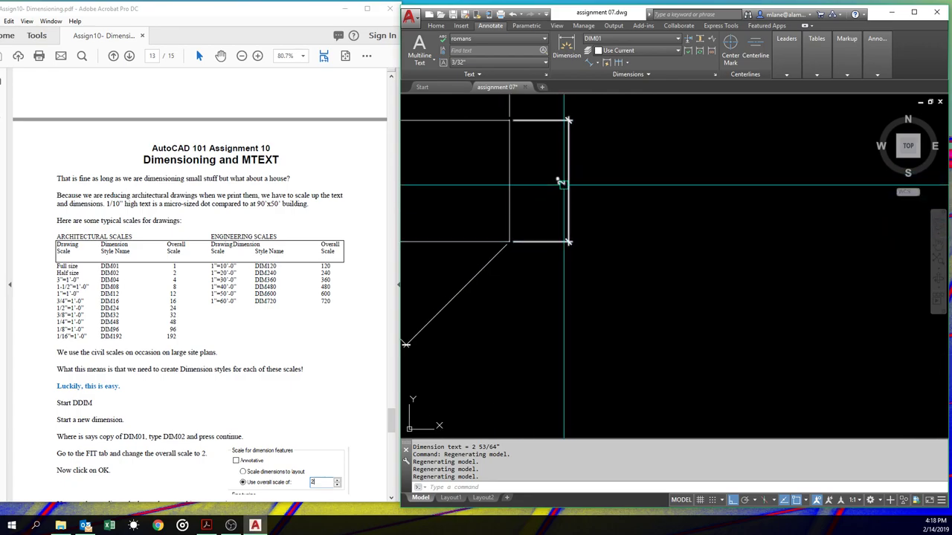
scroll(578, 223, down, 8)
scroll(578, 223, up, 5)
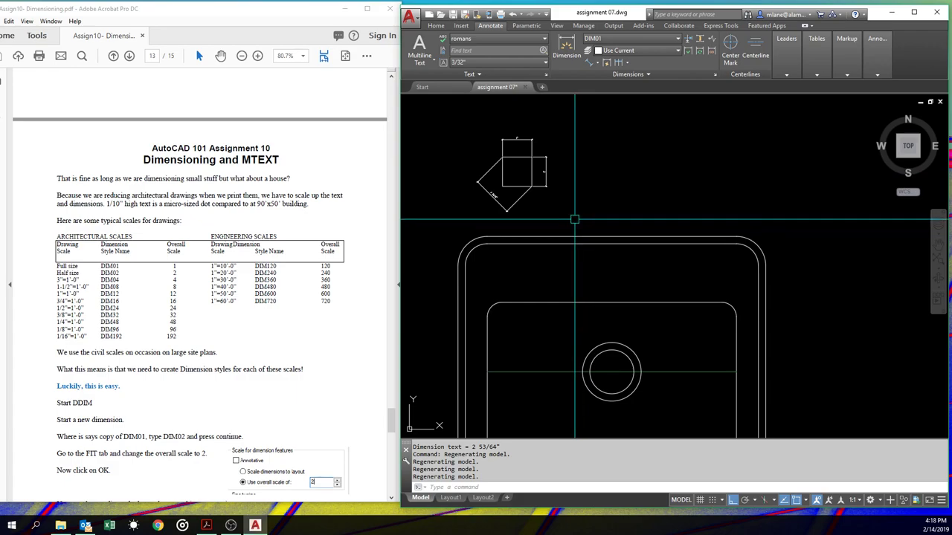
Erase the practice square and its three dimensions with E, retrying the crossing selection
text(E)
key(Return)
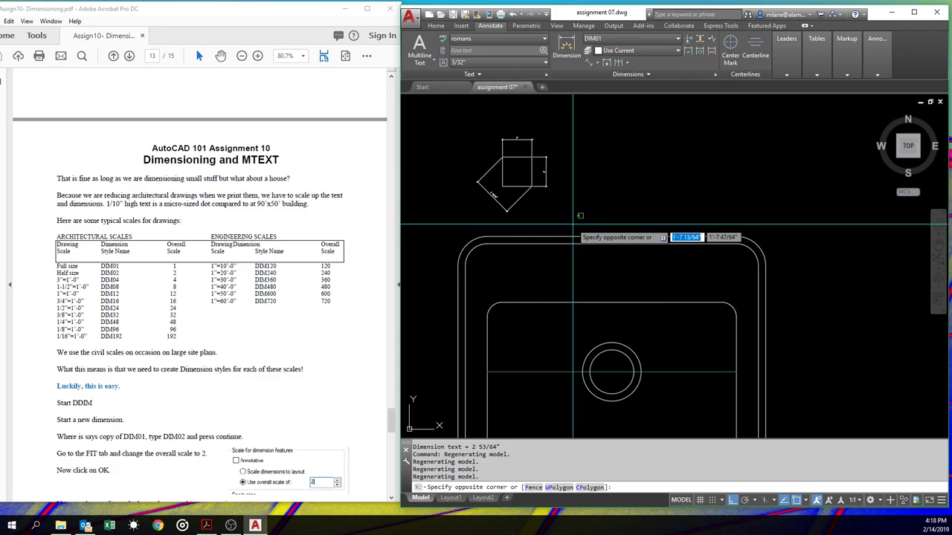
click(573, 214)
click(467, 125)
key(Return)
key(Escape)
key(Escape)
text(E)
key(Return)
click(586, 133)
click(484, 209)
scroll(534, 192, down, 8)
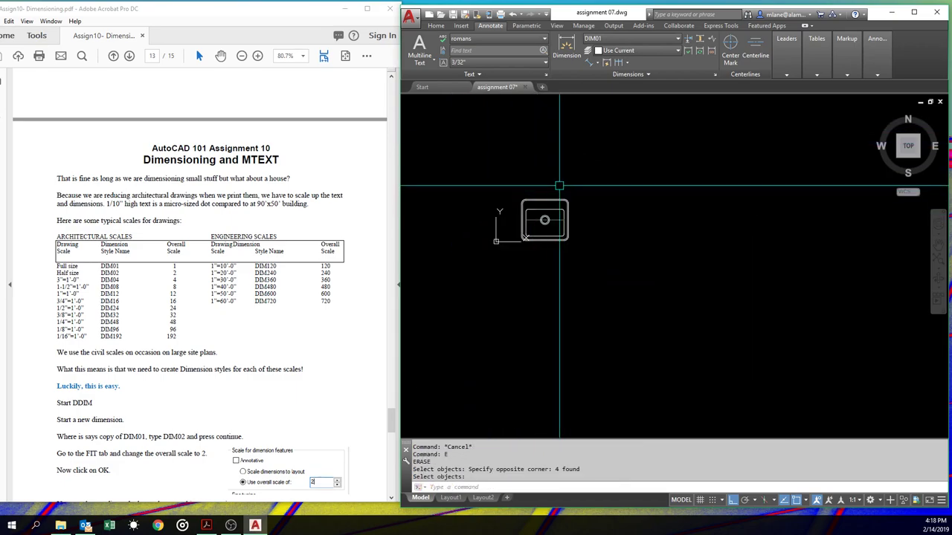
Through DDIM, add a new style DIM02 based on DIM01 with Fit overall scale 2
text(DDIM)
key(Return)
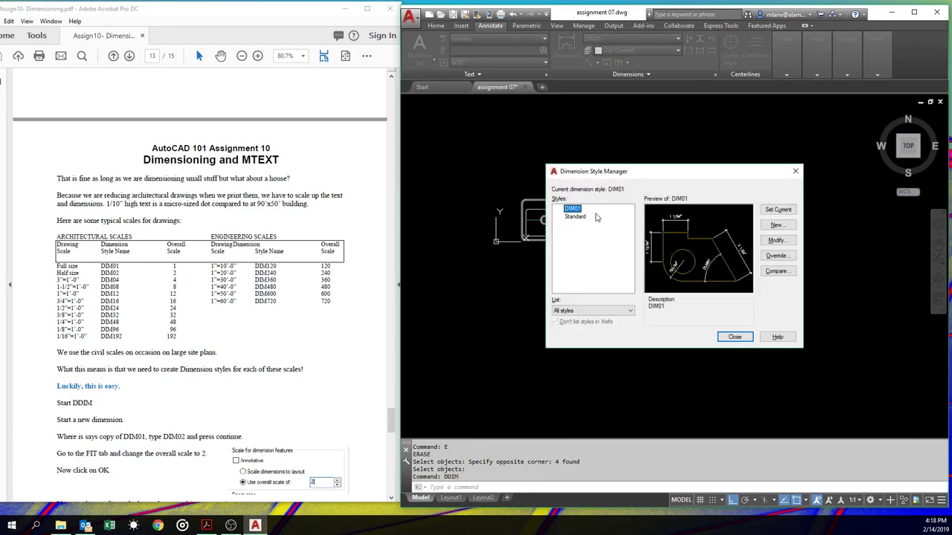
click(777, 224)
text(DI)
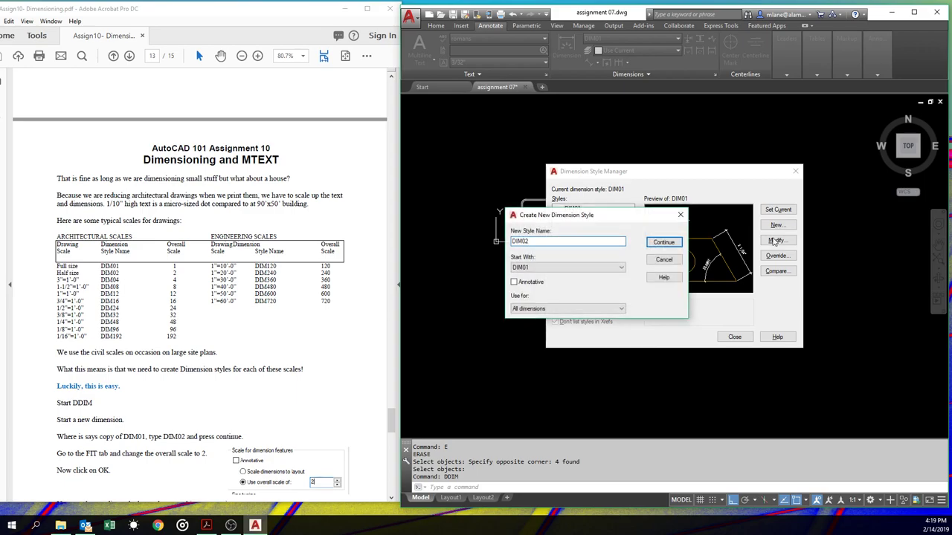
text(M02)
click(664, 242)
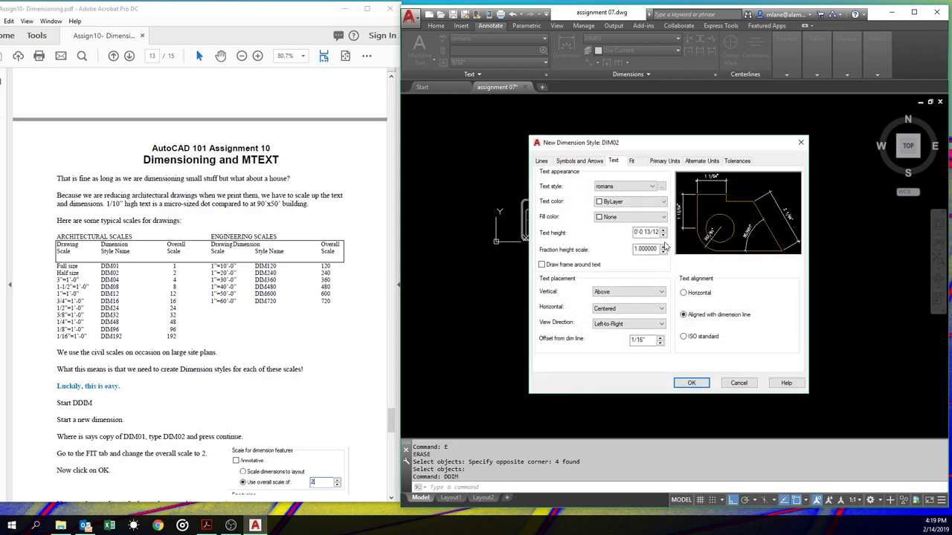
click(634, 162)
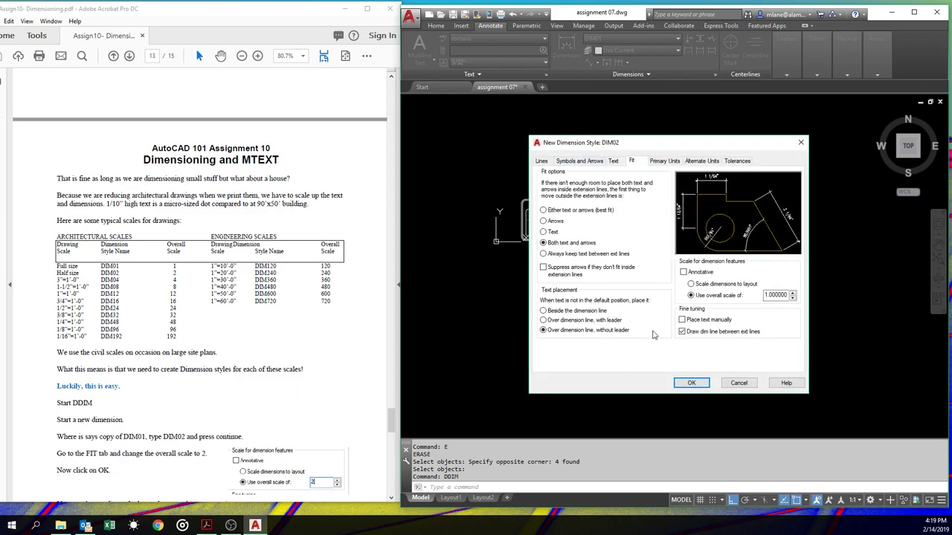
click(769, 296)
click(695, 383)
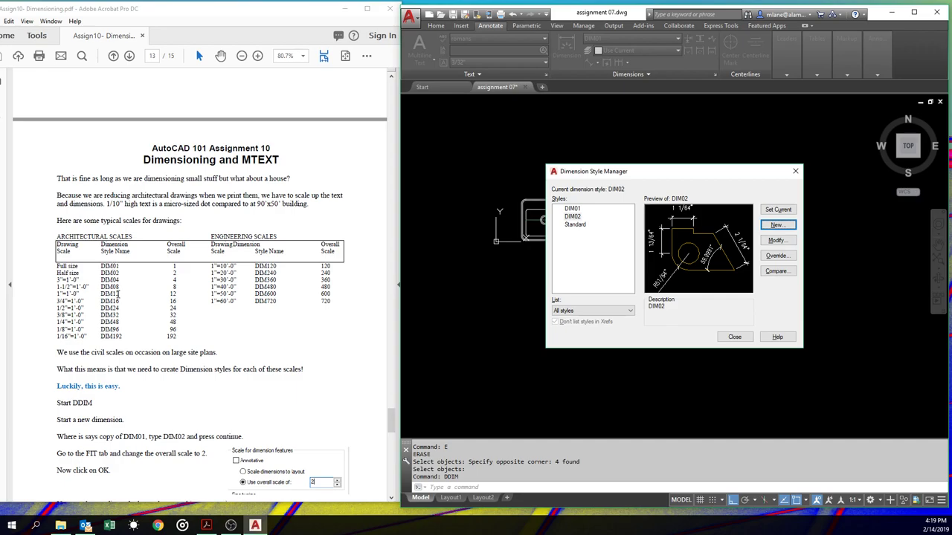
Create a DIM12 dimension style with overall scale 12 and set it current
click(777, 224)
text(DIM12)
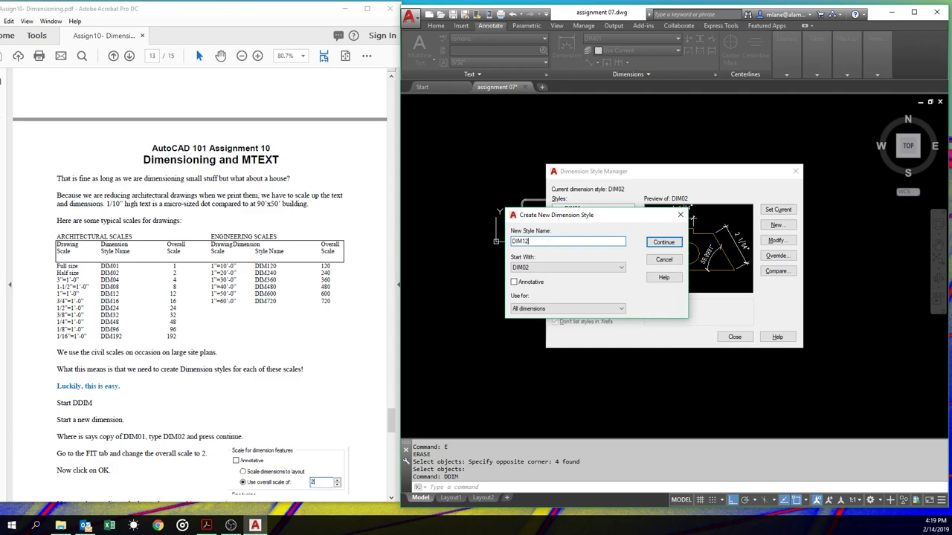
click(664, 242)
double_click(764, 295)
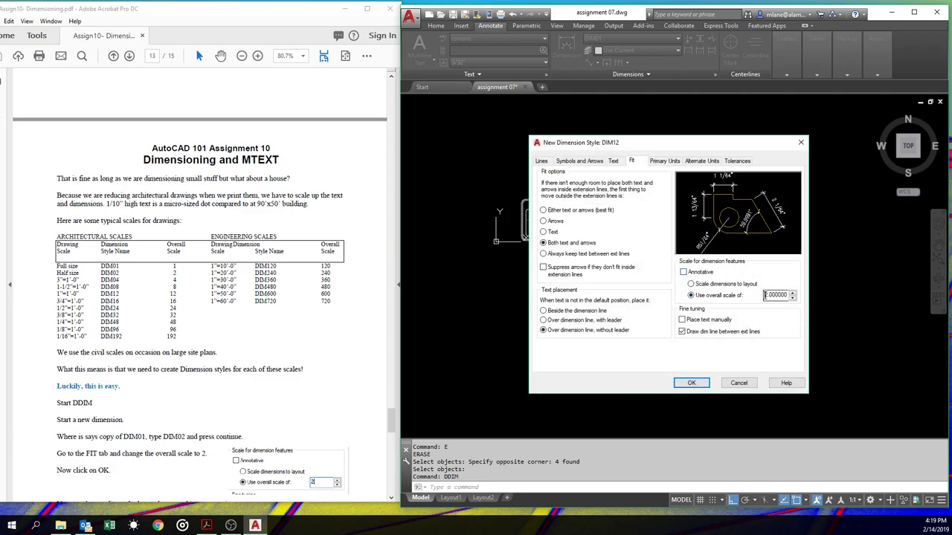
text(1)
click(685, 384)
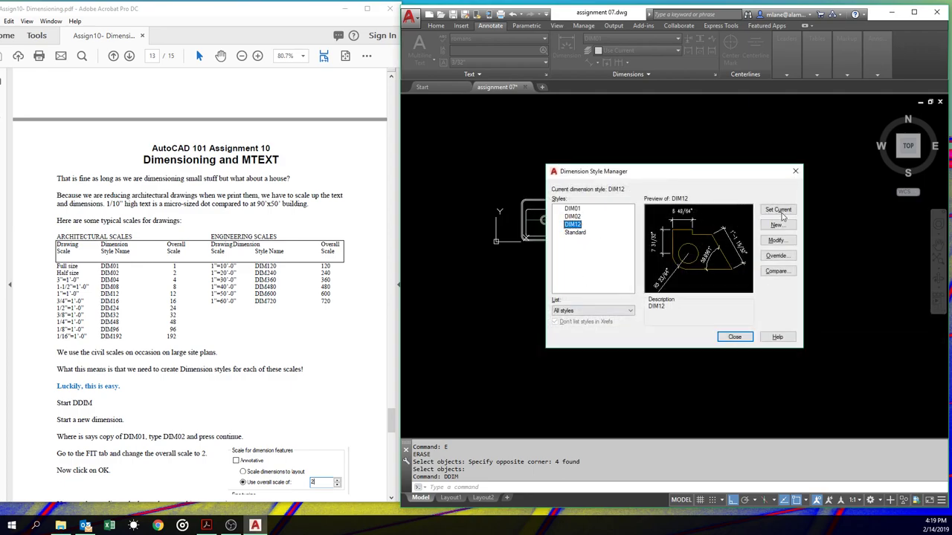
click(787, 211)
click(742, 336)
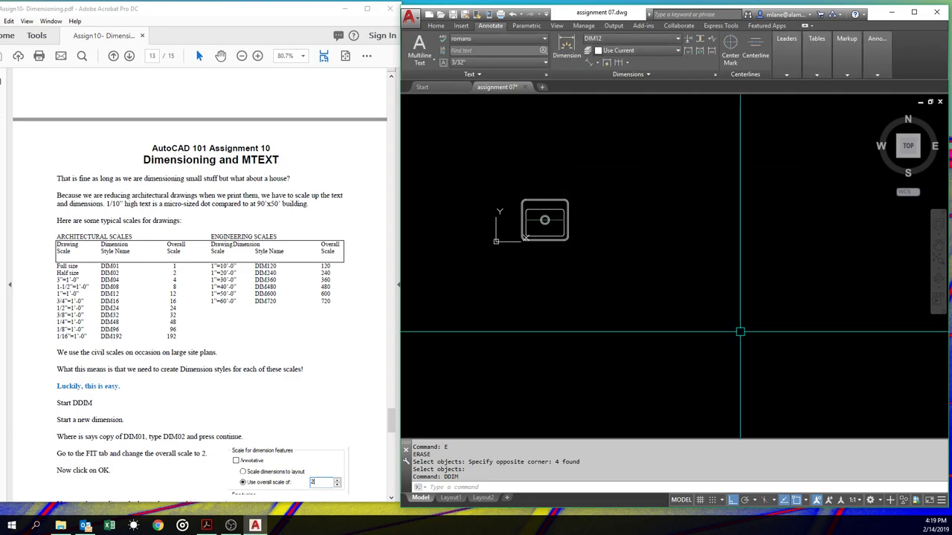
Add a 1'-9" linear dimension across the sink's top corners
click(596, 63)
click(609, 78)
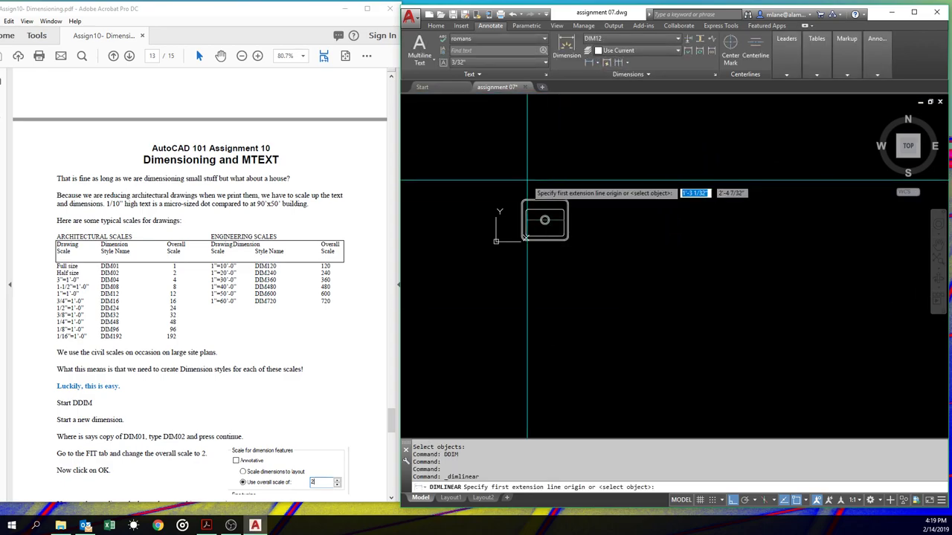
scroll(528, 216, up, 8)
click(555, 214)
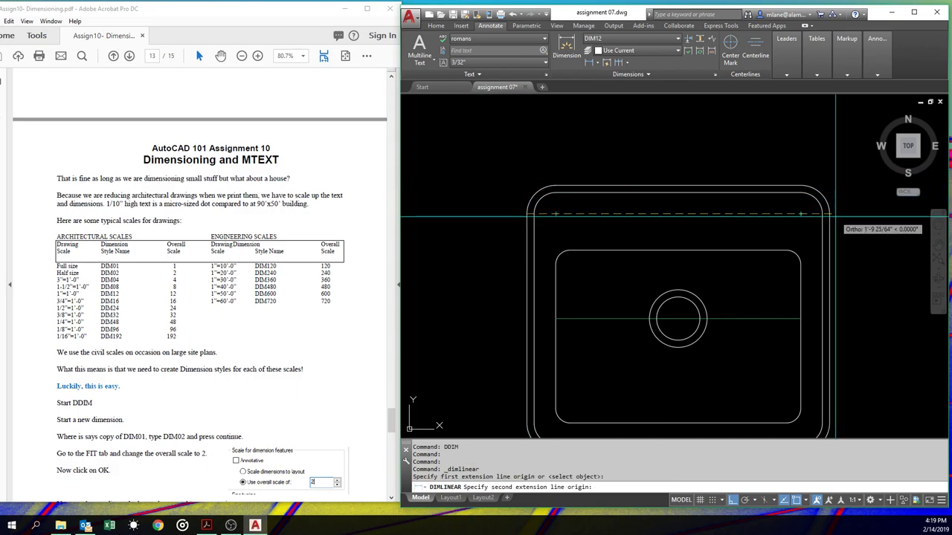
click(802, 214)
scroll(789, 176, down, 6)
click(789, 176)
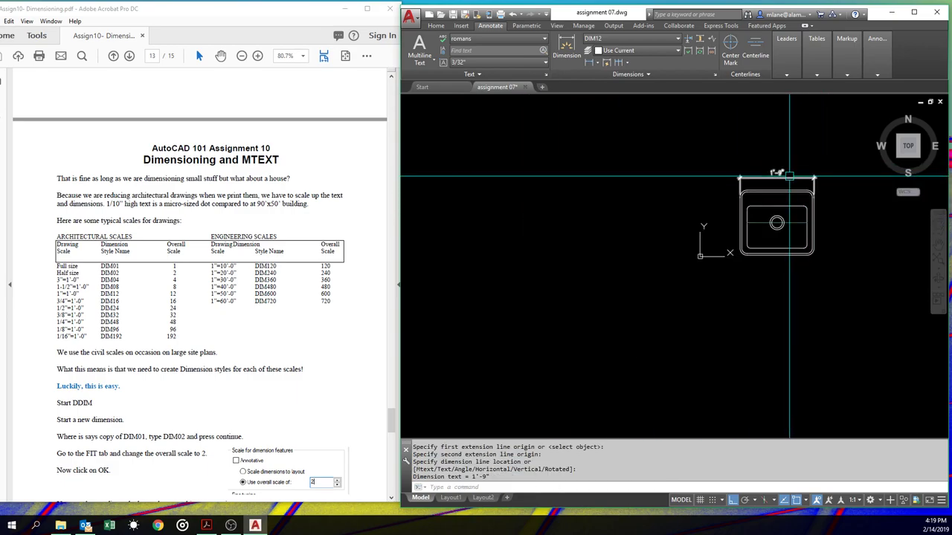
scroll(790, 176, up, 6)
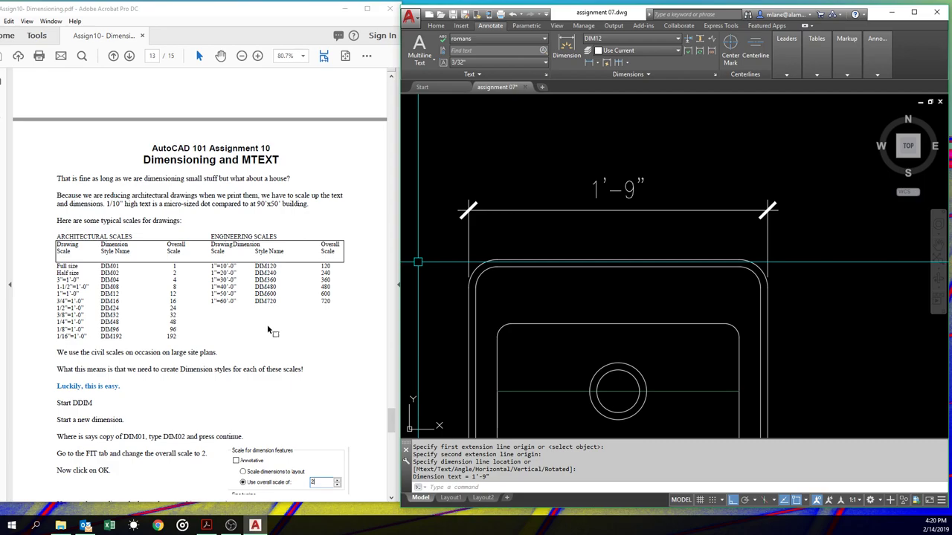
Save the drawing as the AutoCAD Drawing Template acad.dwt, replacing the existing file
click(421, 22)
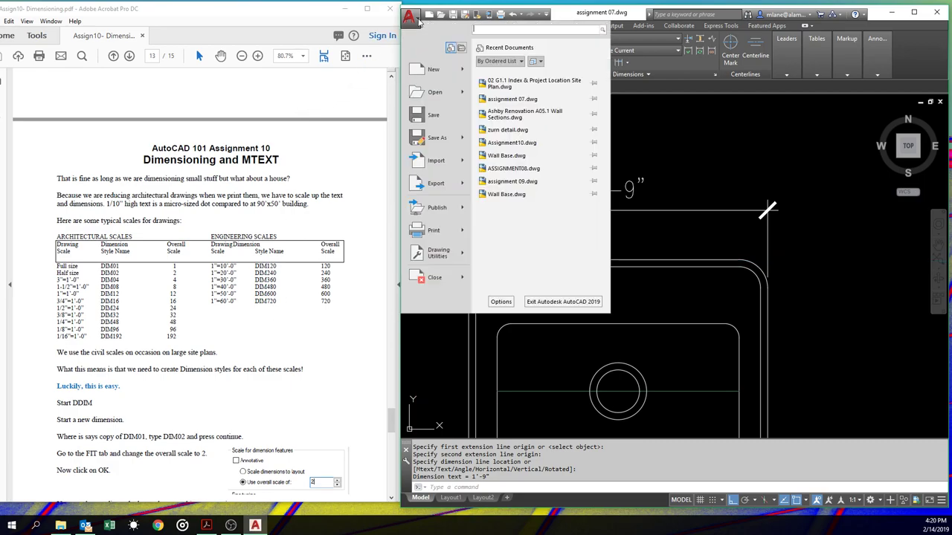
click(438, 145)
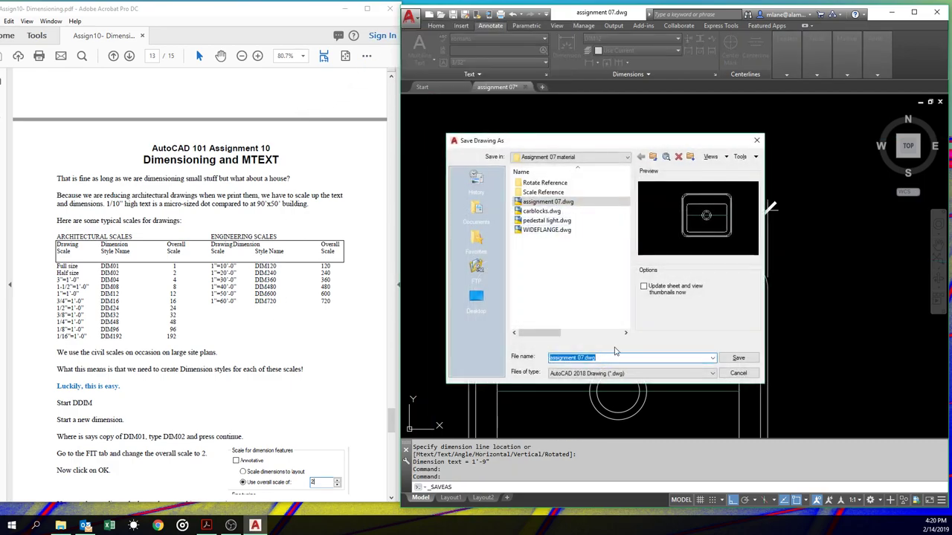
click(673, 373)
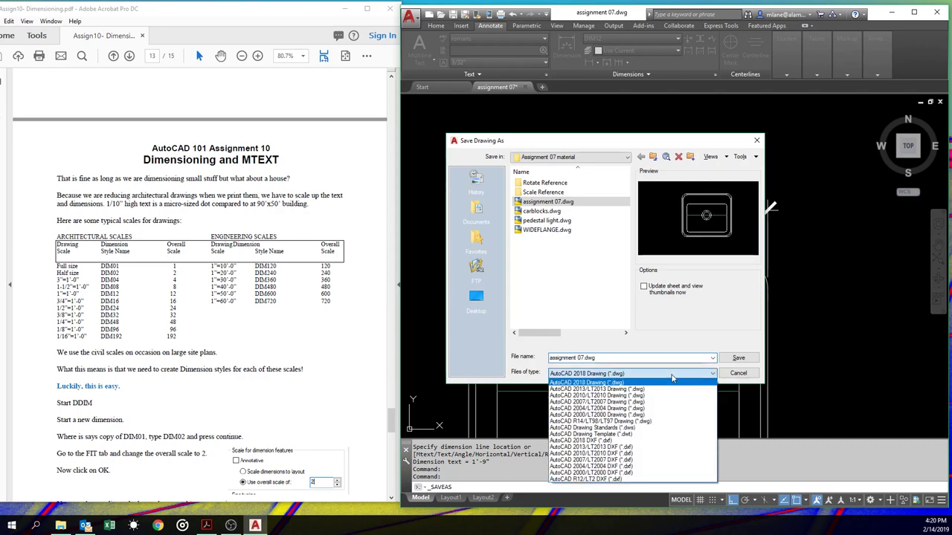
click(629, 435)
click(539, 221)
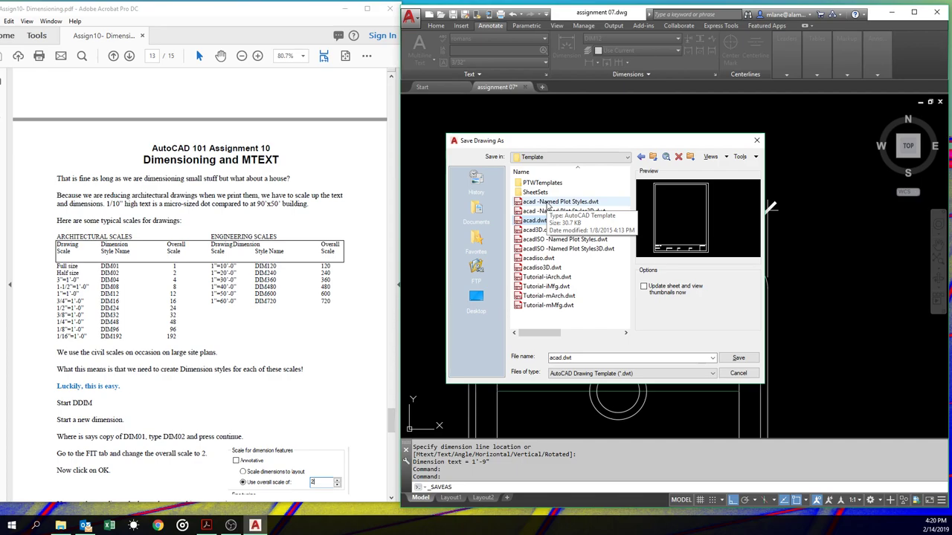
click(737, 358)
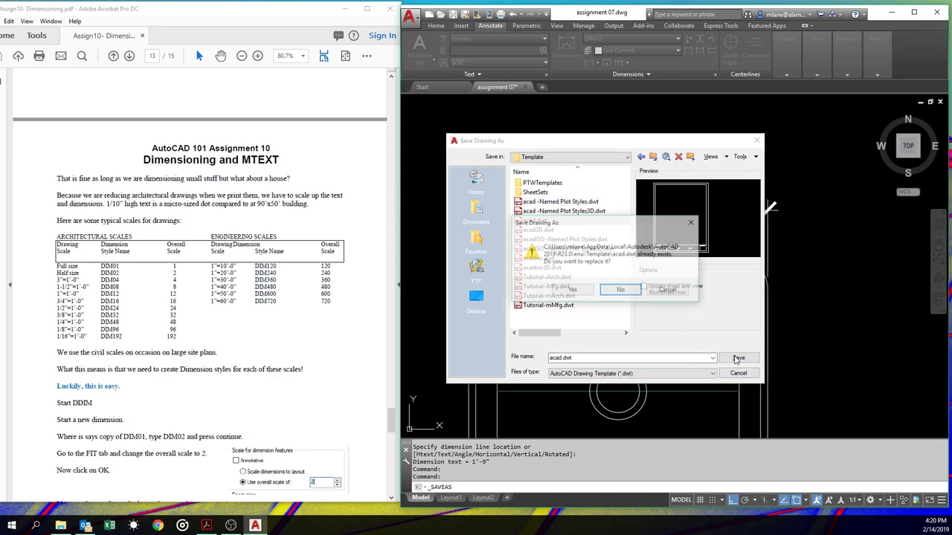
click(573, 290)
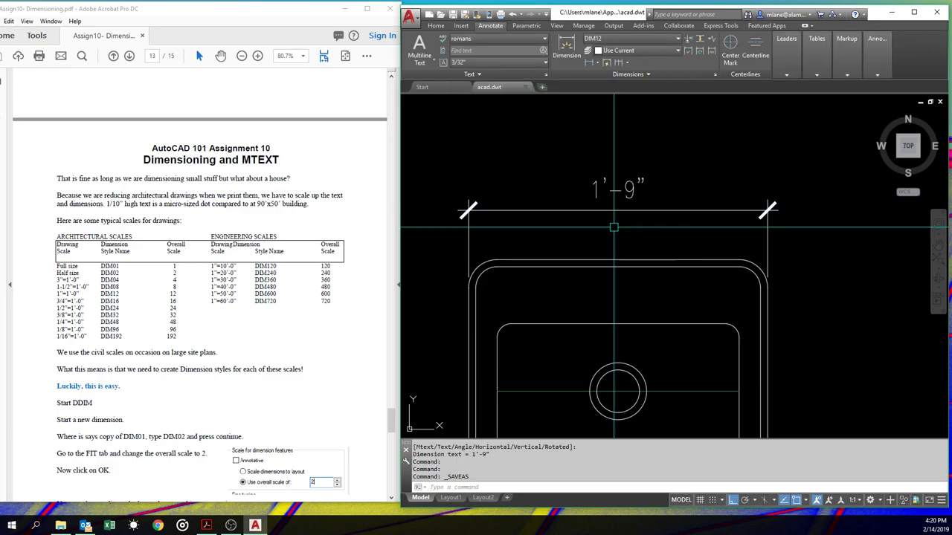
Reopen assignment 07.dwg from the application menu's Recent Documents list
middle_drag(614, 227, 602, 240)
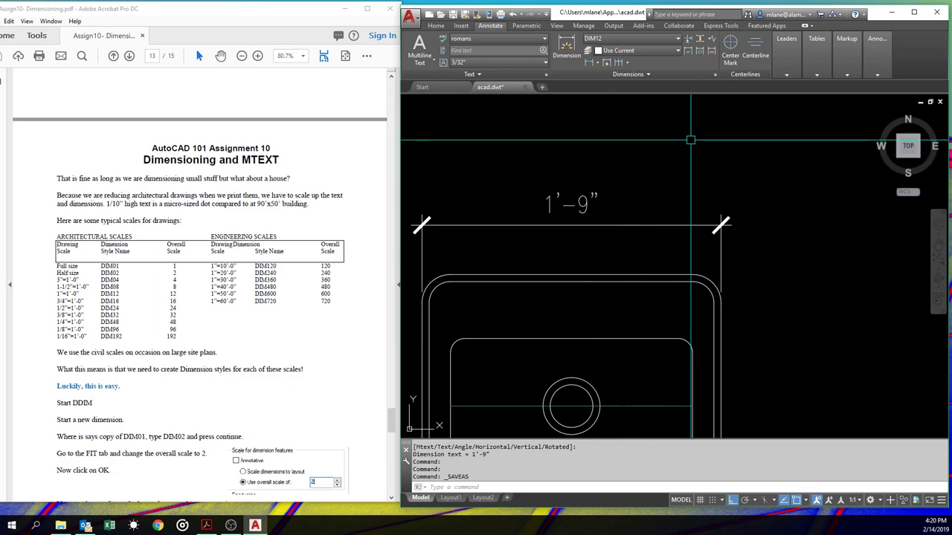
click(411, 16)
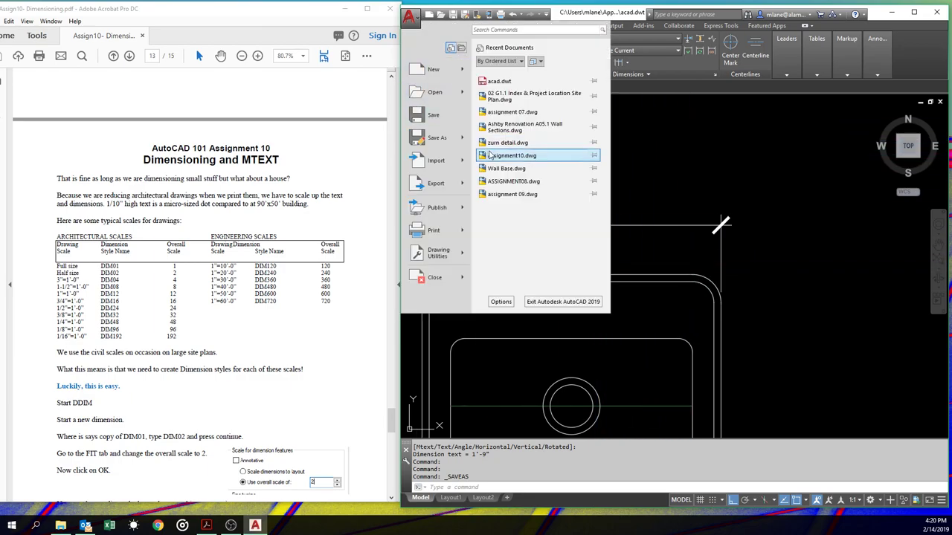
mouse_move(496, 159)
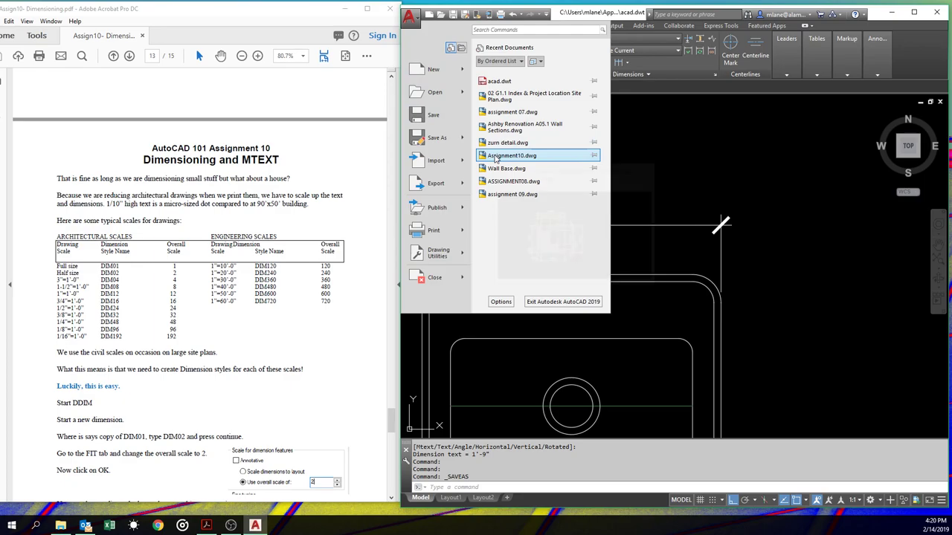
click(503, 113)
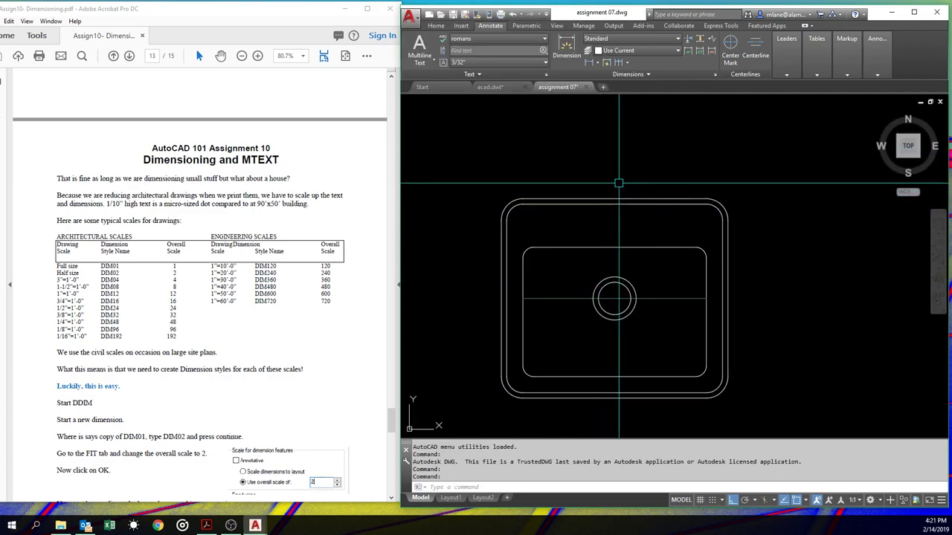
Check the existing dimension styles in the Dimension Style Manager
text(ddim)
key(Return)
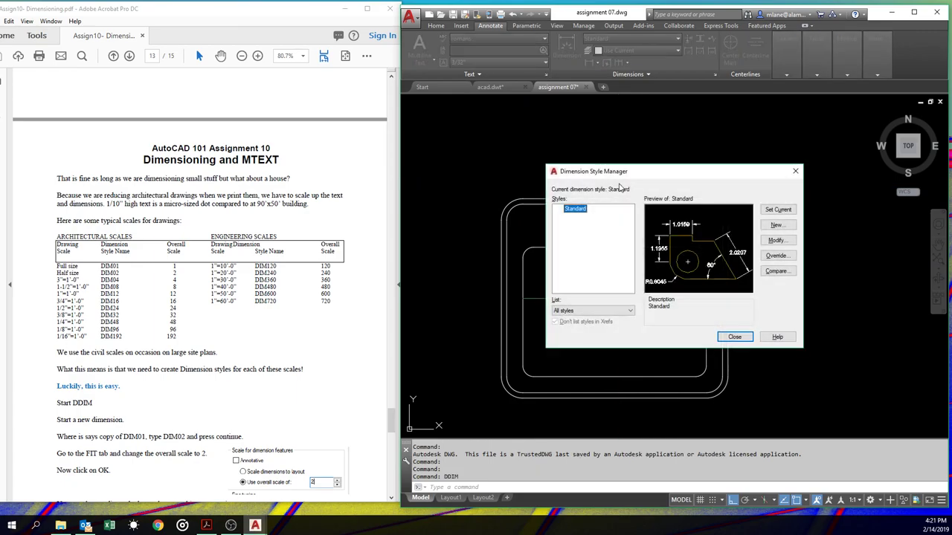
click(747, 338)
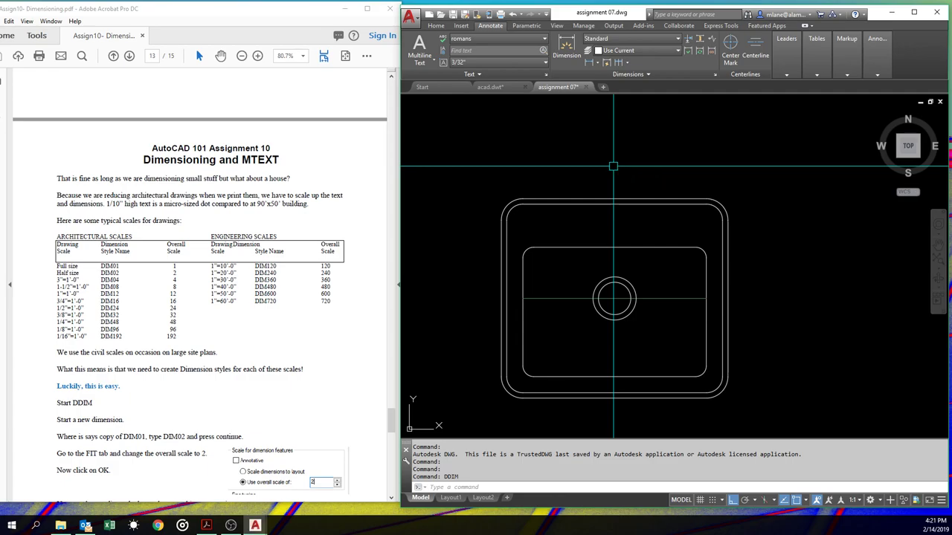
Insert zurn detail.dwg from Assignment 10 materials, cancelling at the insertion point
text(i)
key(Return)
click(774, 196)
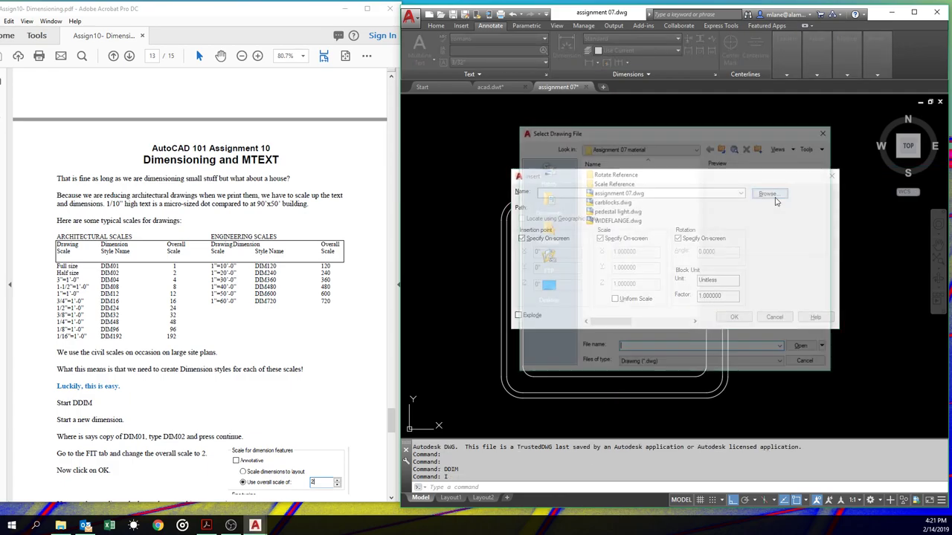
click(723, 148)
double_click(632, 254)
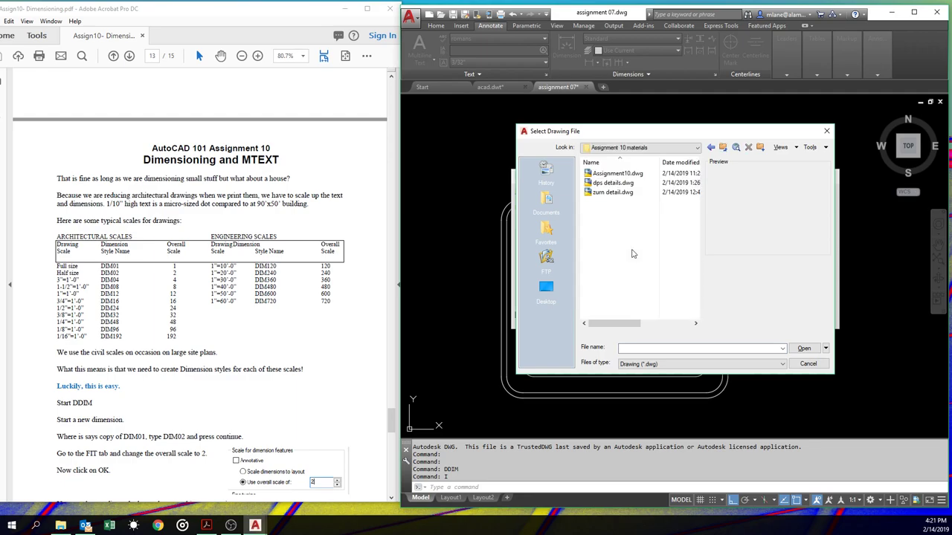
click(614, 194)
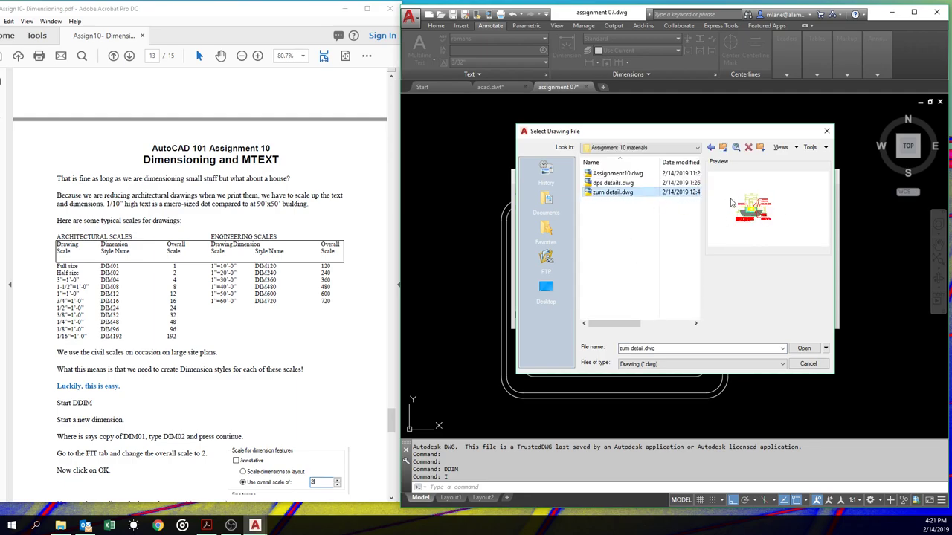
click(803, 348)
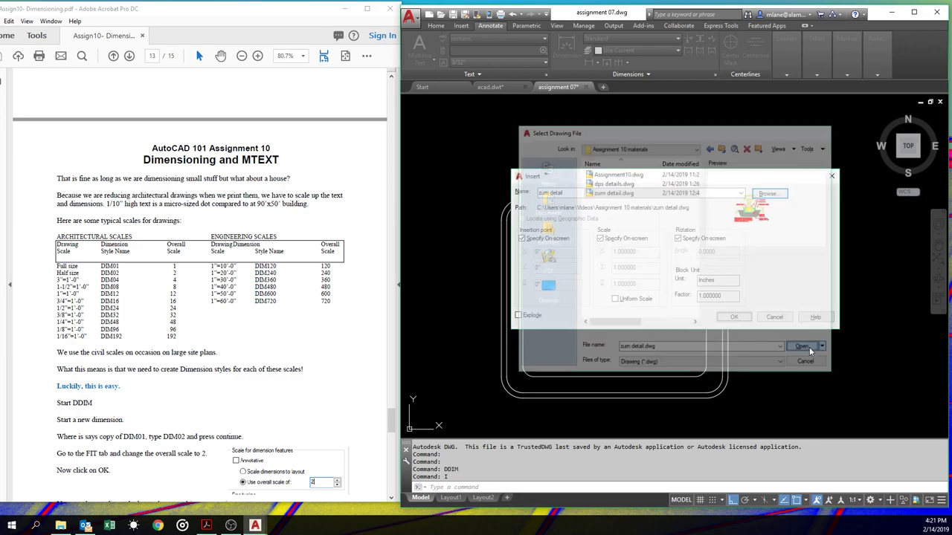
click(733, 318)
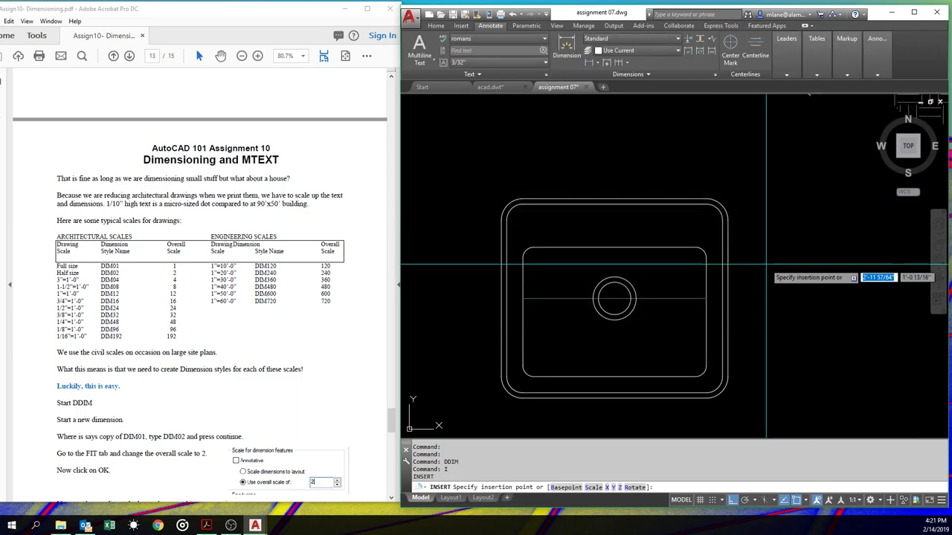
key(Escape)
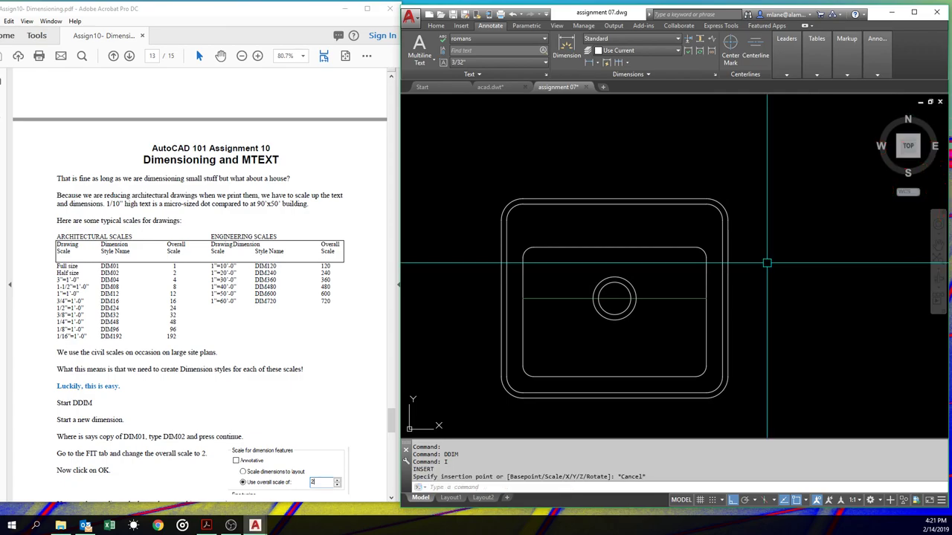
Reopen the Dimension Style Manager to review the imported DIM styles
text(DDIM)
key(Return)
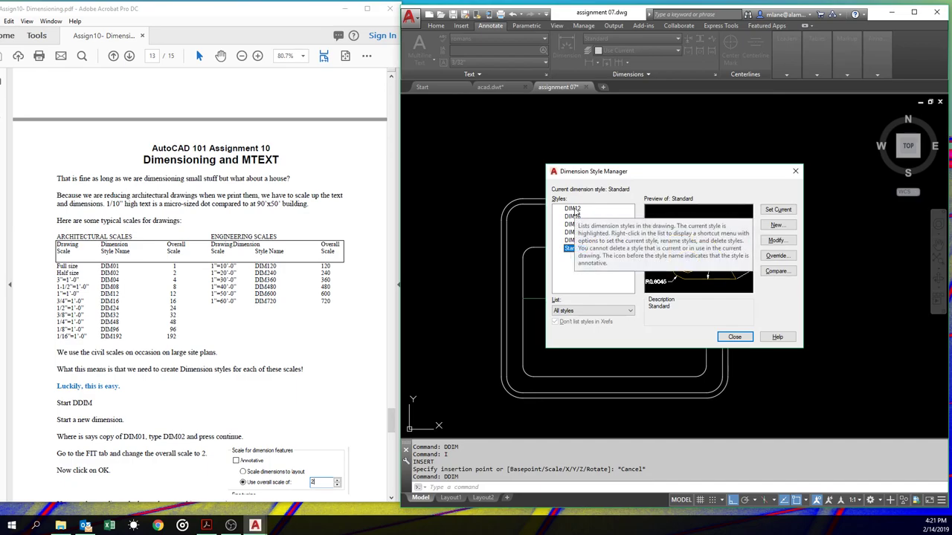
click(735, 337)
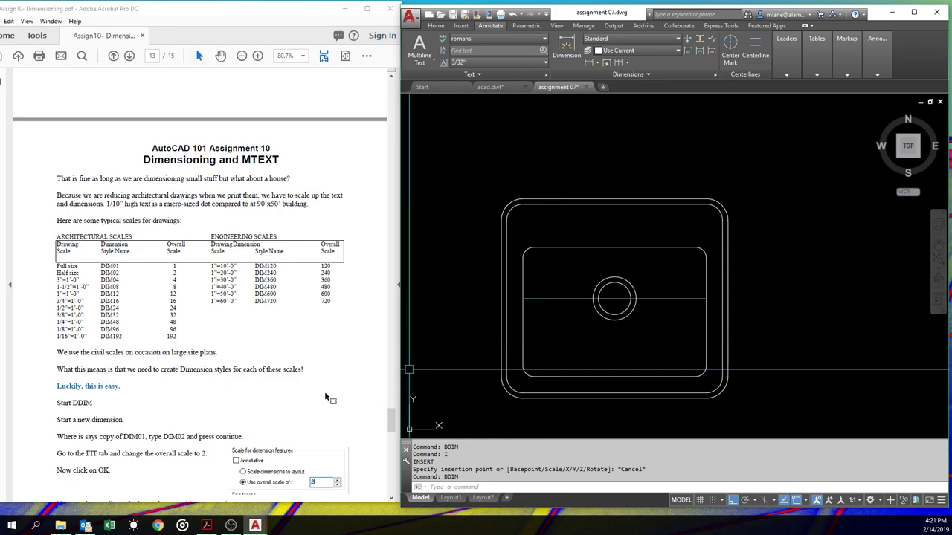
Zoom out and pan assignment 07 so an empty drawing area fills the view
scroll(325, 391, down, 7)
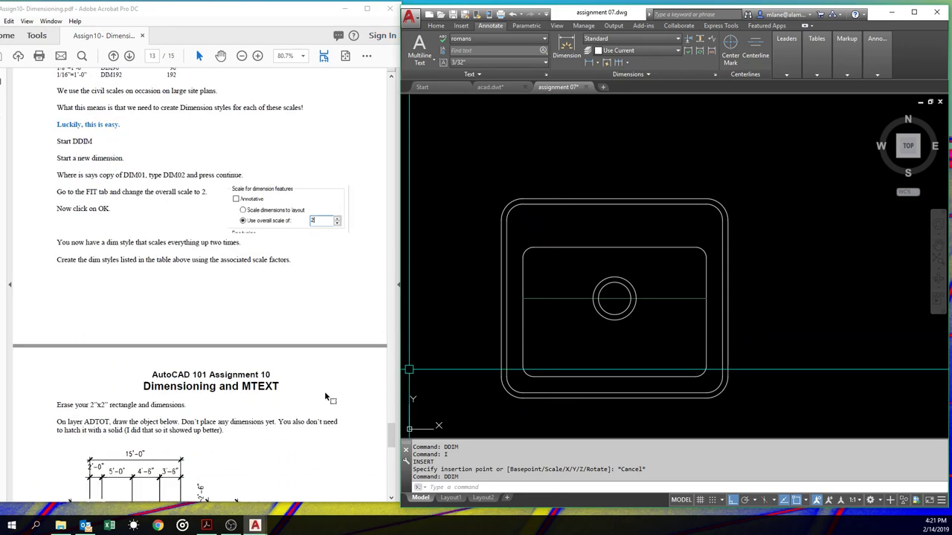
scroll(325, 392, down, 6)
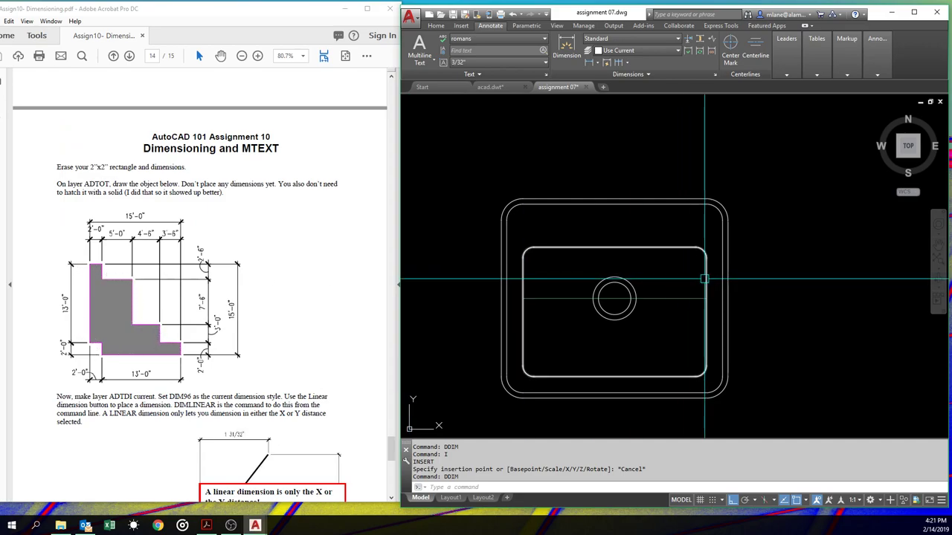
scroll(704, 279, down, 7)
scroll(697, 273, up, 5)
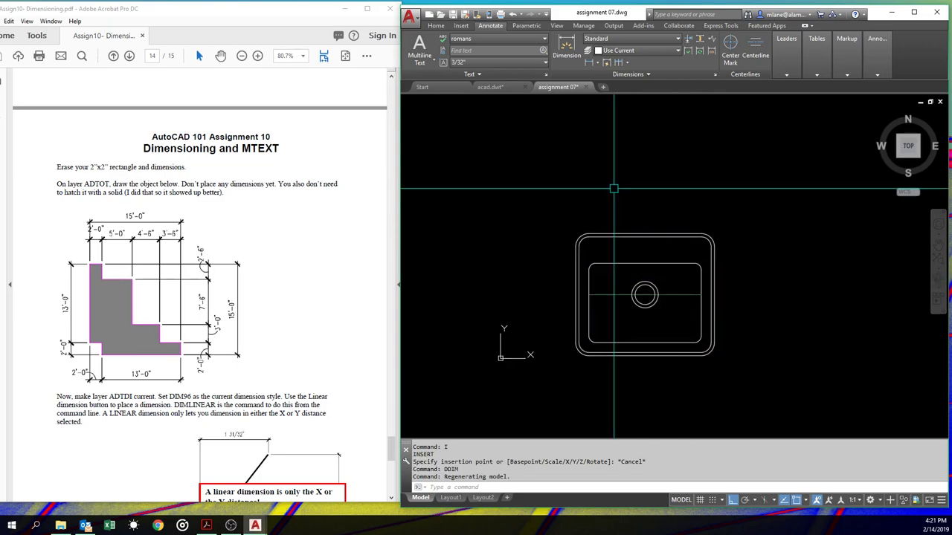
click(417, 18)
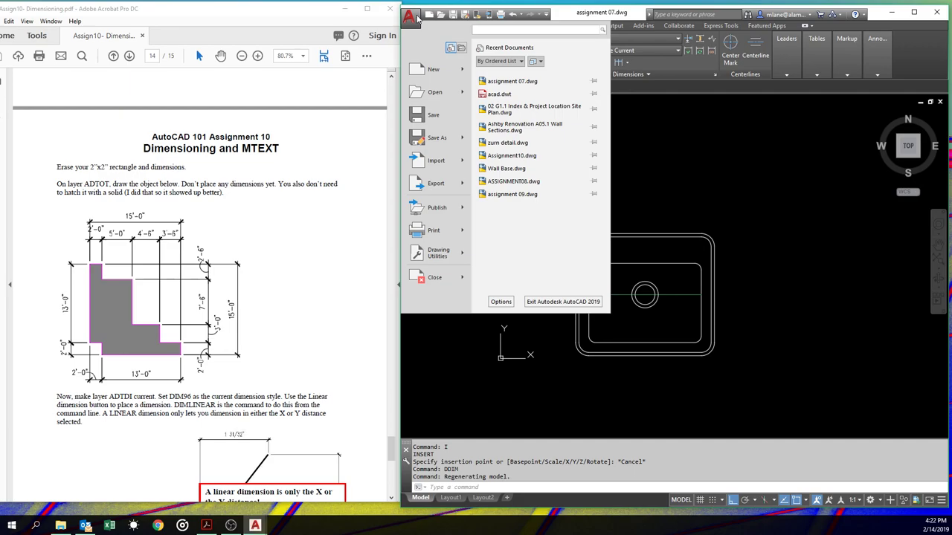
mouse_move(734, 197)
middle_down()
mouse_move(693, 216)
mouse_move(589, 220)
middle_up()
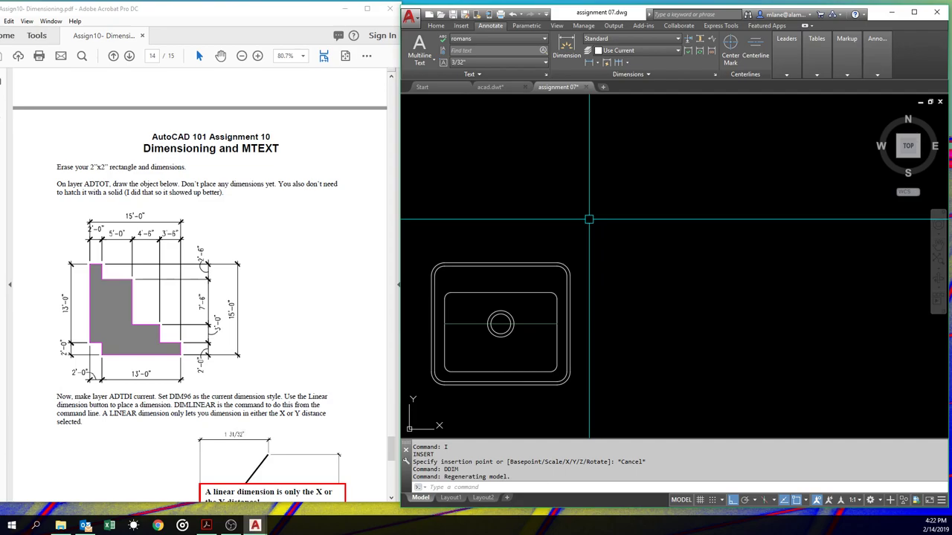
scroll(558, 245, down, 10)
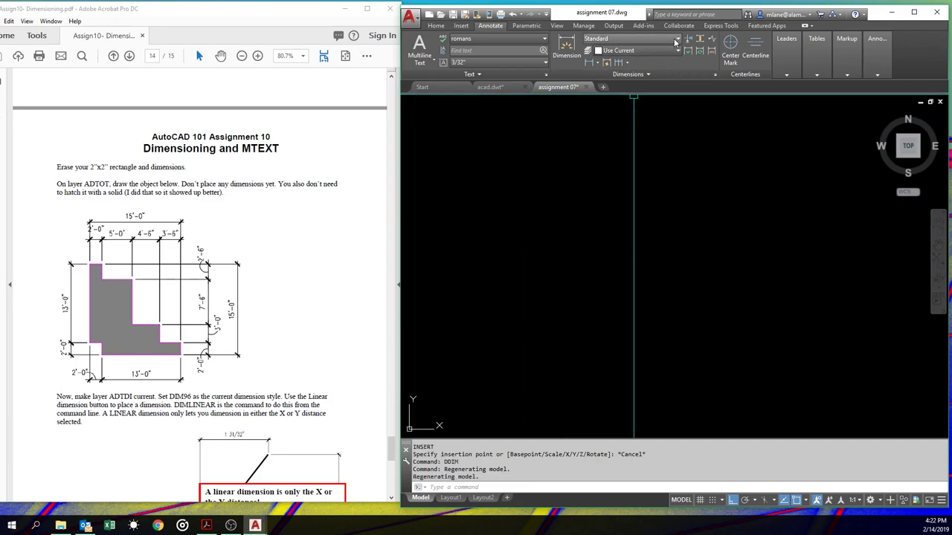
Switch to the Home tab and expand the Layers and Properties panels
click(436, 25)
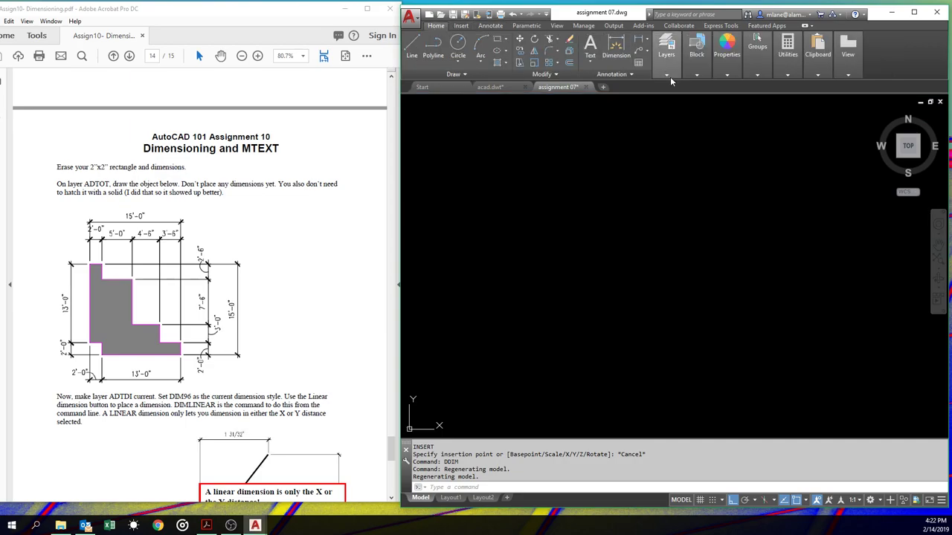
click(667, 49)
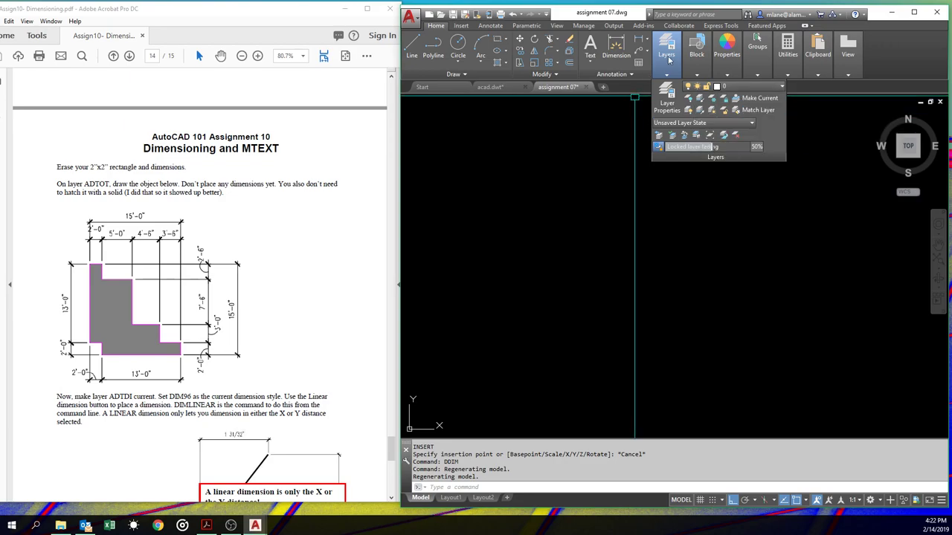
click(727, 49)
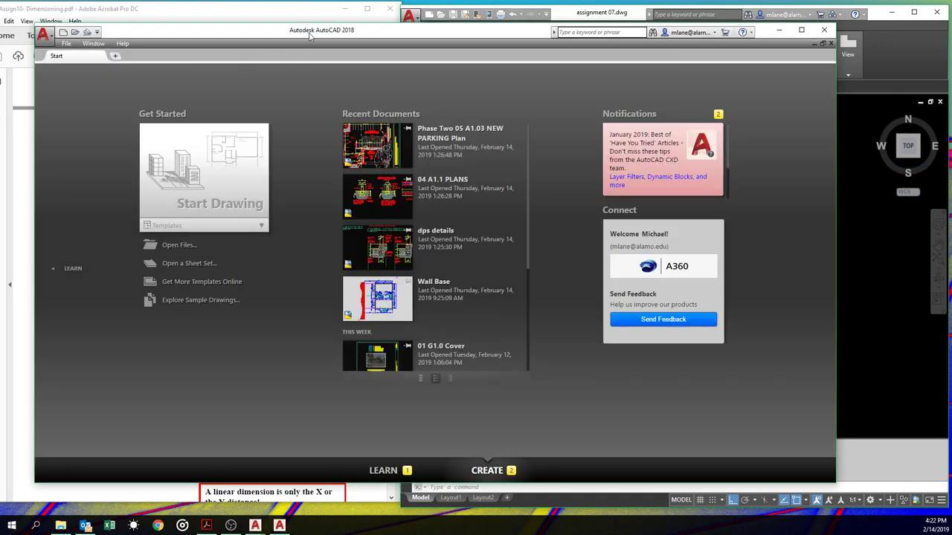
Open 04 A1.1 PLANS from the Start page's recent documents
click(378, 210)
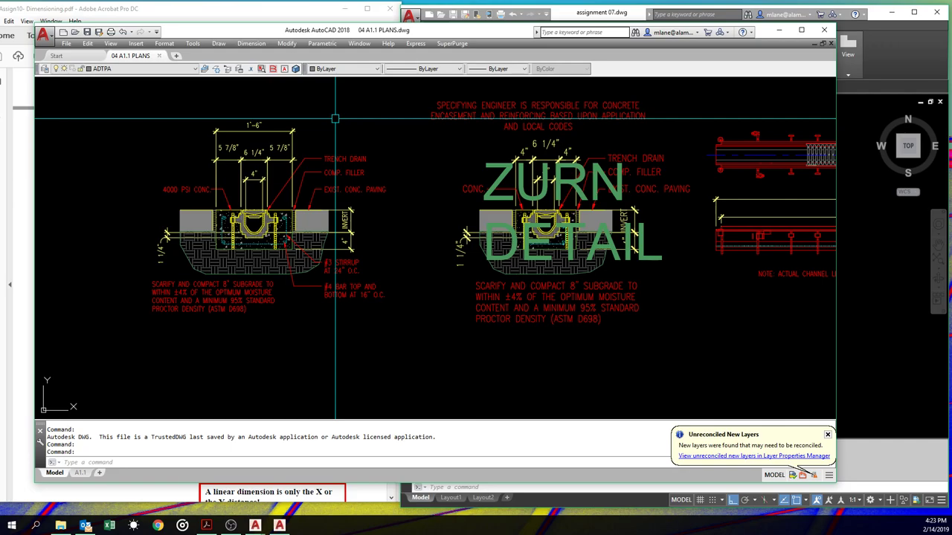
Browse the menus of the ZURN DETAIL drawing in AutoCAD 2018
click(67, 45)
mouse_move(91, 46)
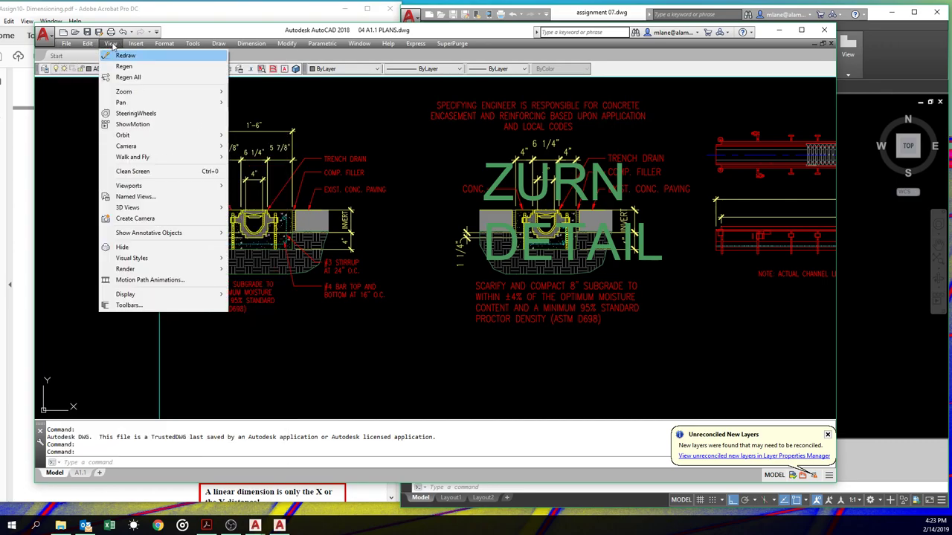
mouse_move(191, 46)
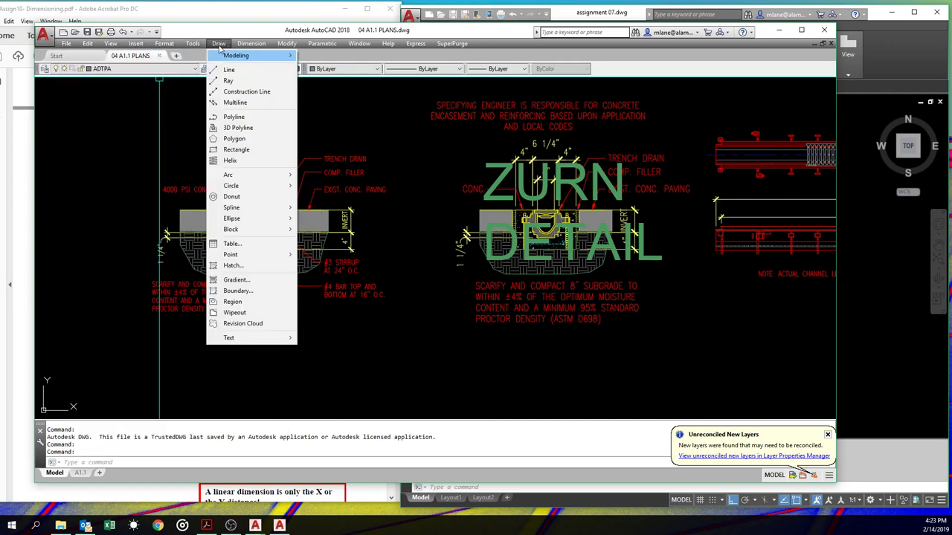
mouse_move(359, 47)
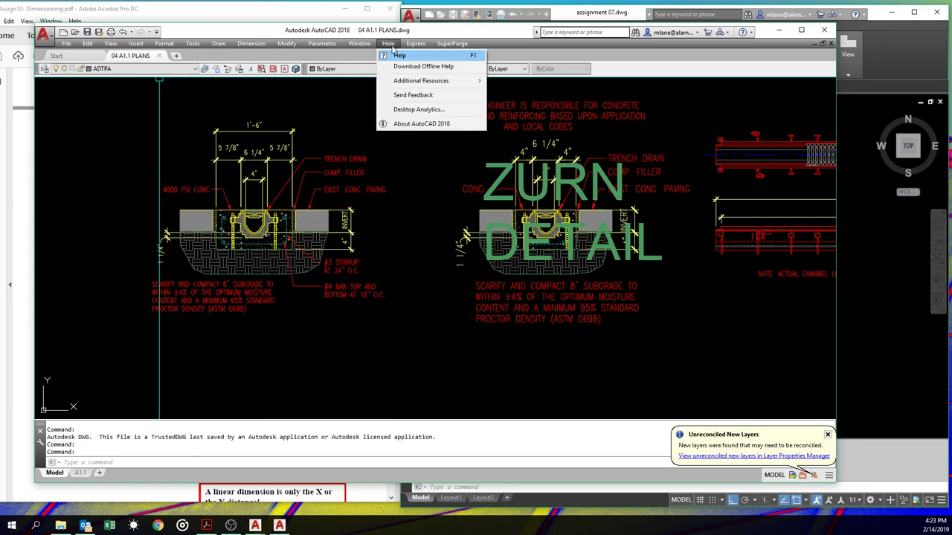
mouse_move(402, 46)
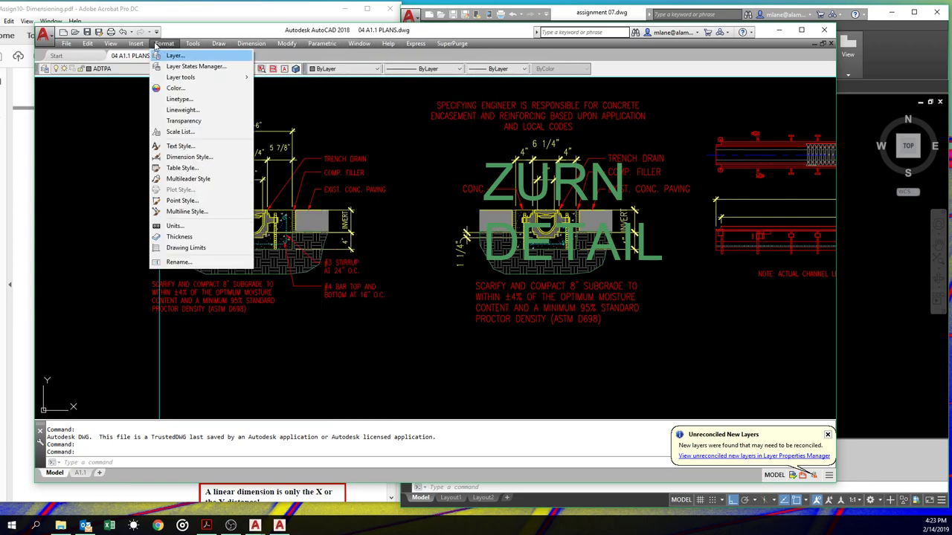
mouse_move(463, 46)
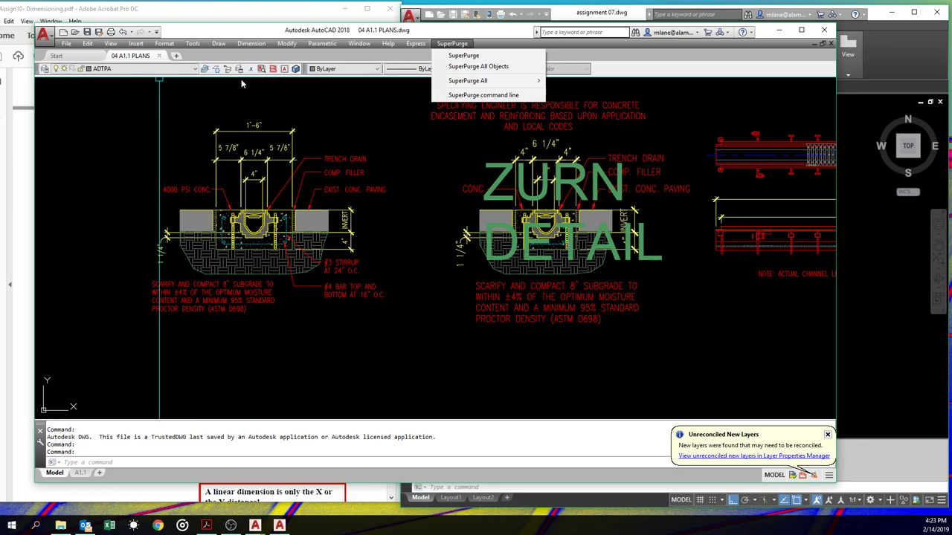
mouse_move(251, 43)
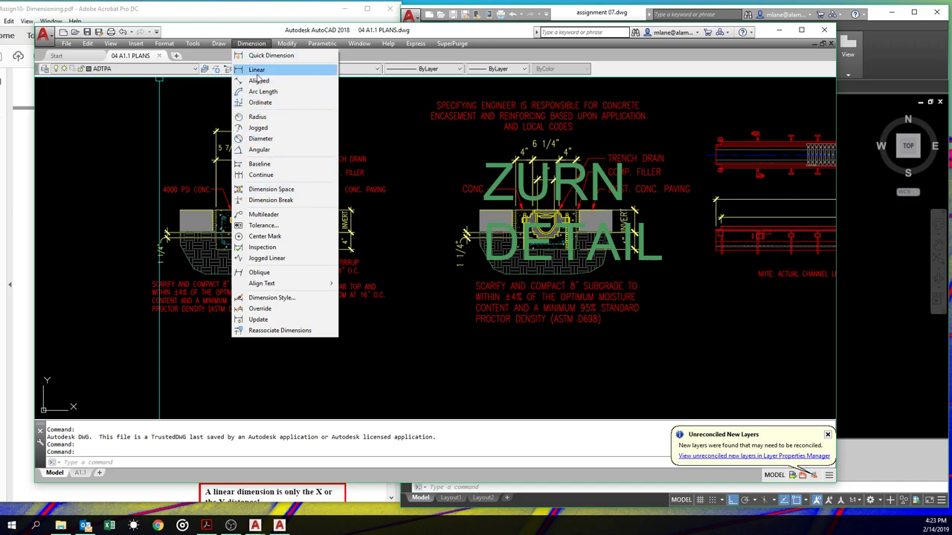
Check which layer the 1'-6" dimension is on, then close AutoCAD 2018
click(382, 134)
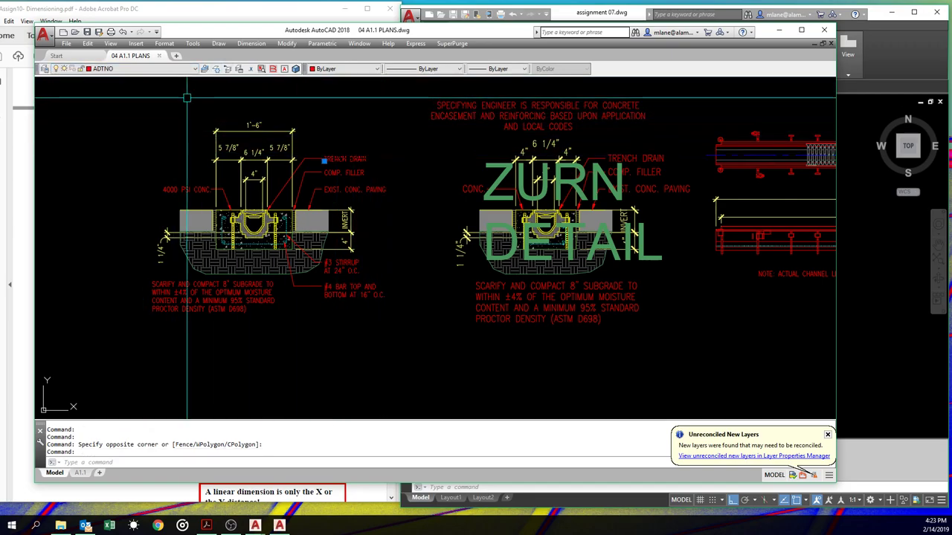
key(Escape)
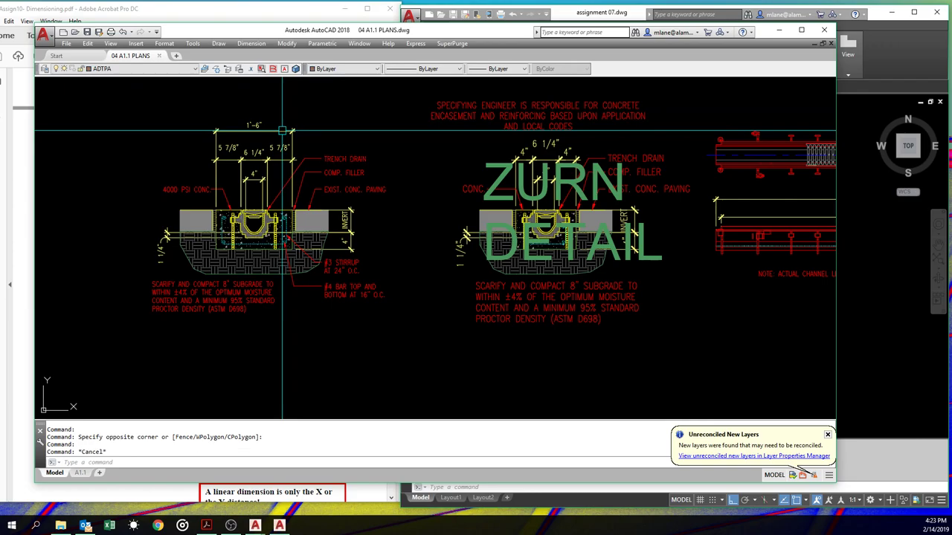
click(275, 131)
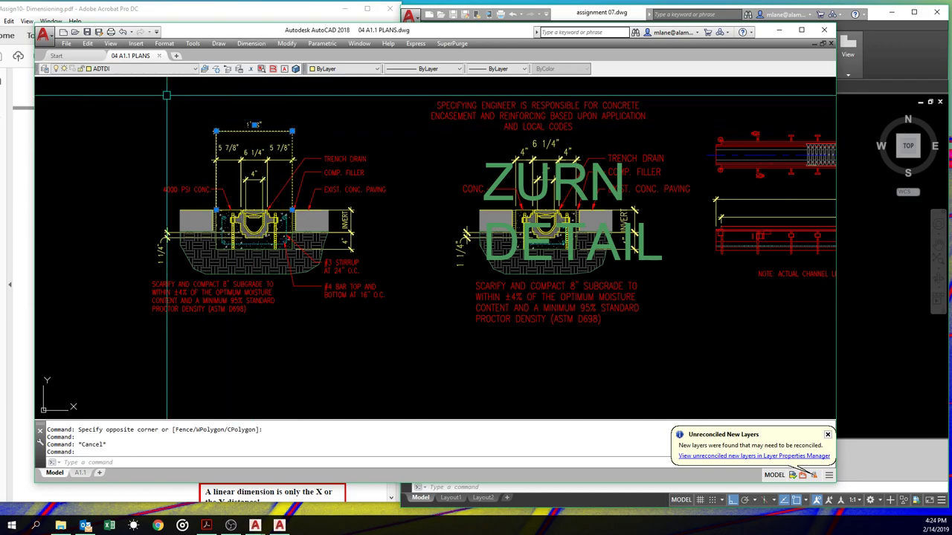
click(141, 69)
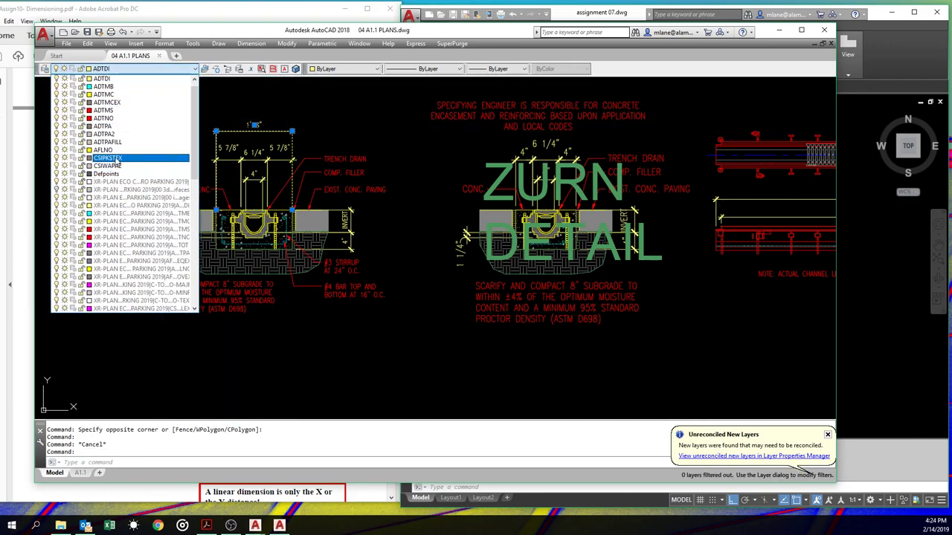
click(308, 112)
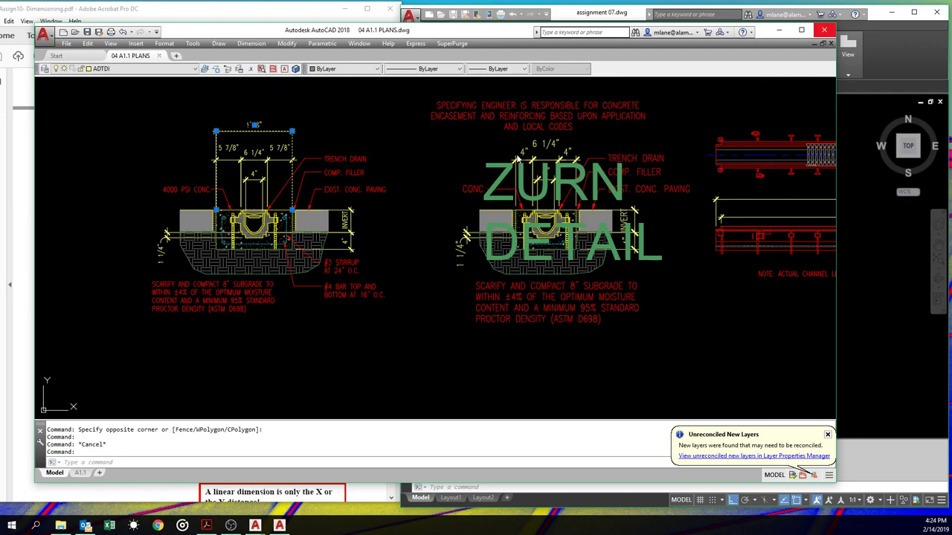
click(825, 30)
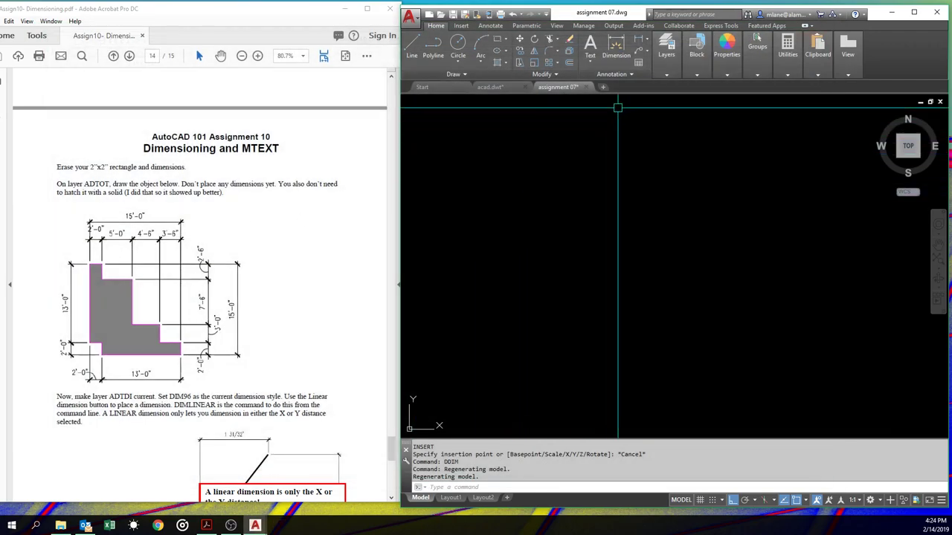
Review the existing layers, then create a new layer named ADTOT in the layer manager
click(667, 75)
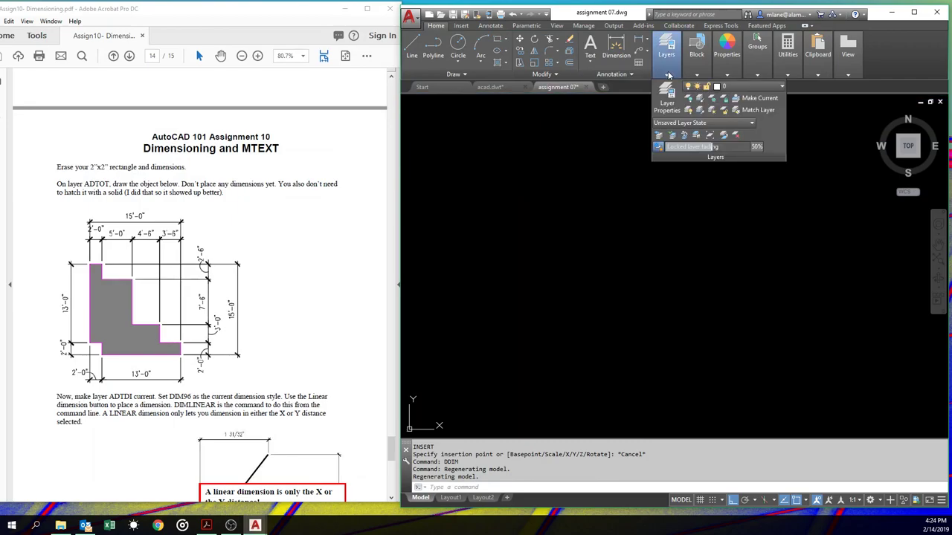
click(771, 88)
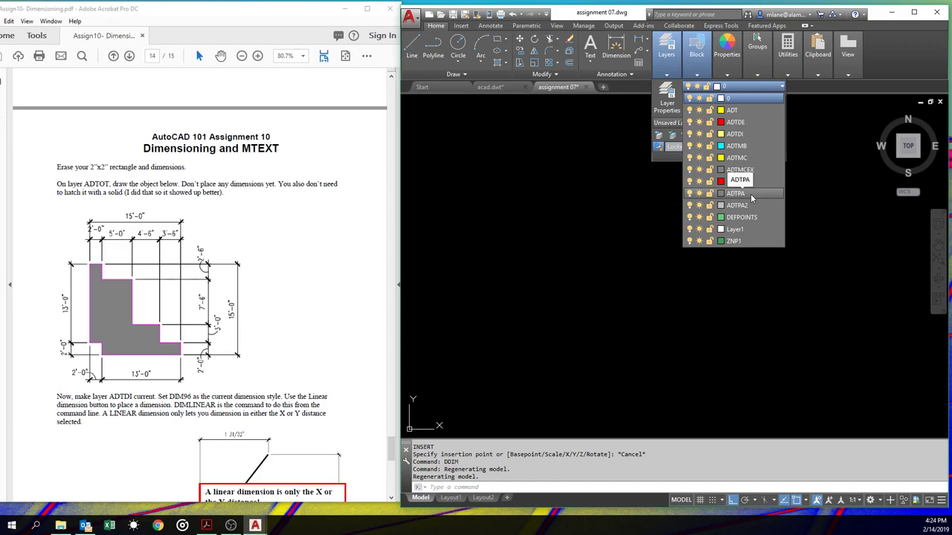
click(592, 168)
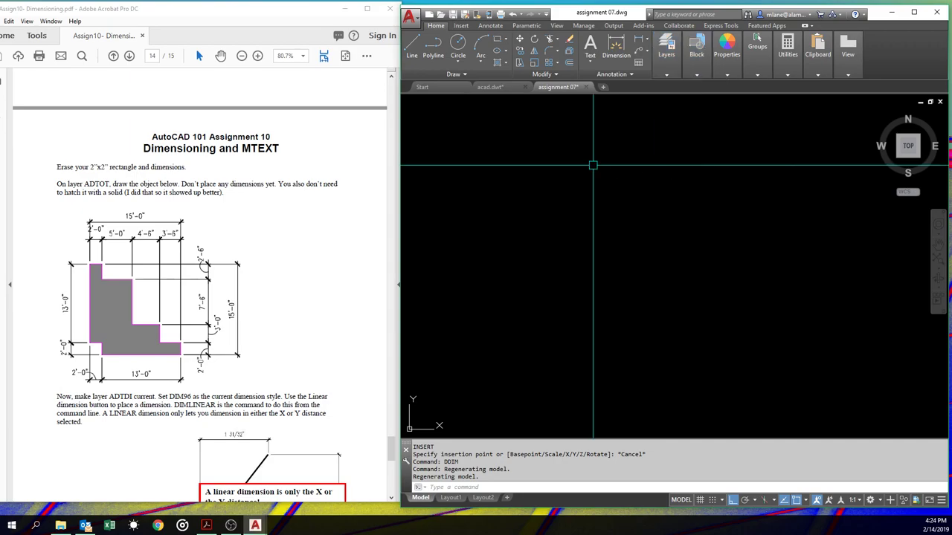
text(layer)
key(Return)
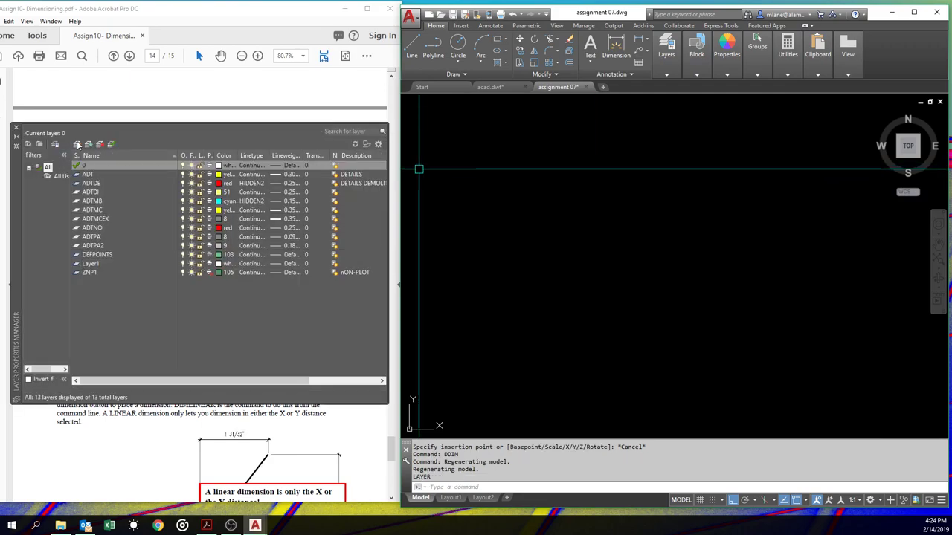
click(78, 145)
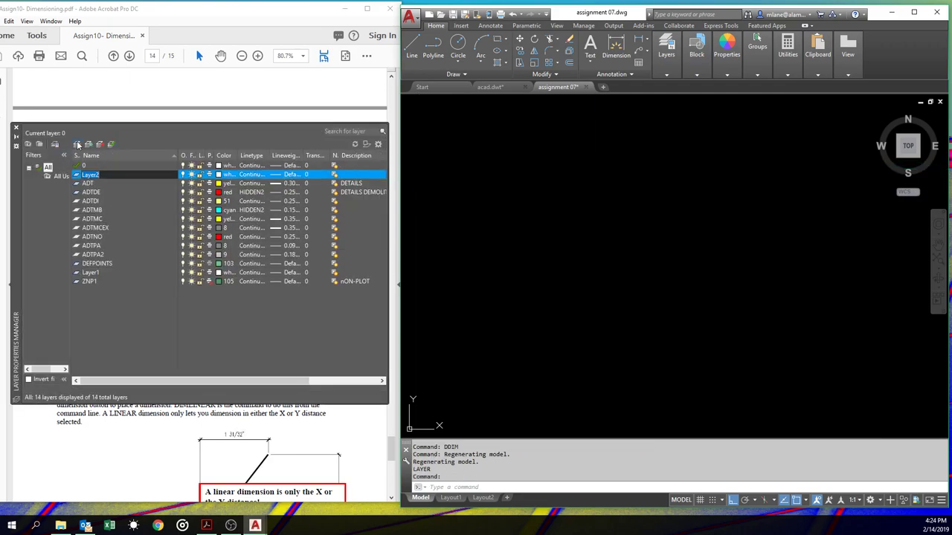
text(ADTOT)
key(Return)
Give ADTOT magenta colour and a 0.40 mm lineweight, and make it current
click(220, 174)
text(magenta)
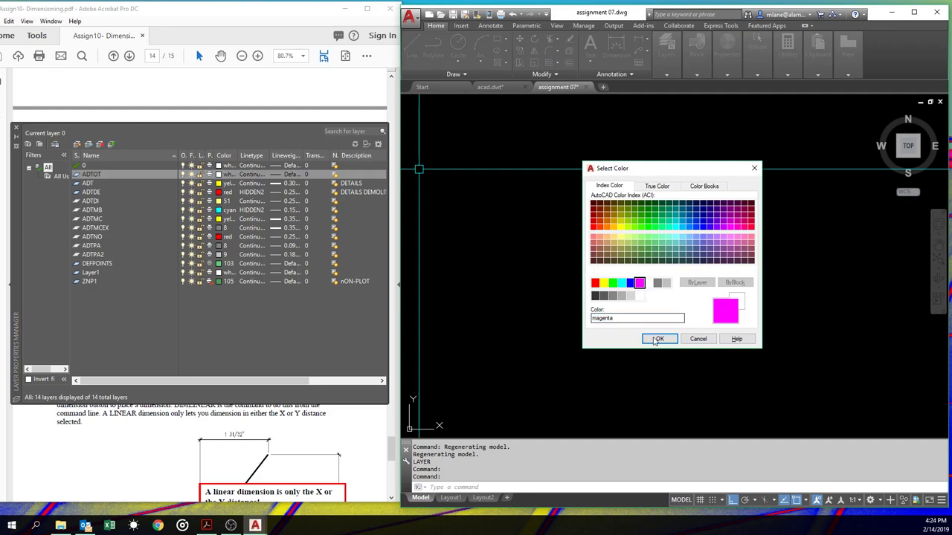
key(Return)
click(290, 174)
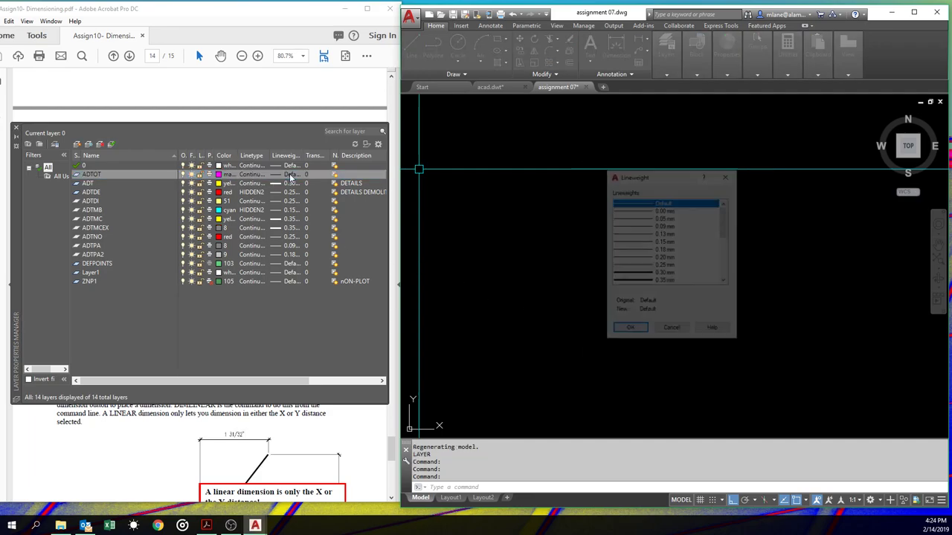
scroll(660, 277, down, 2)
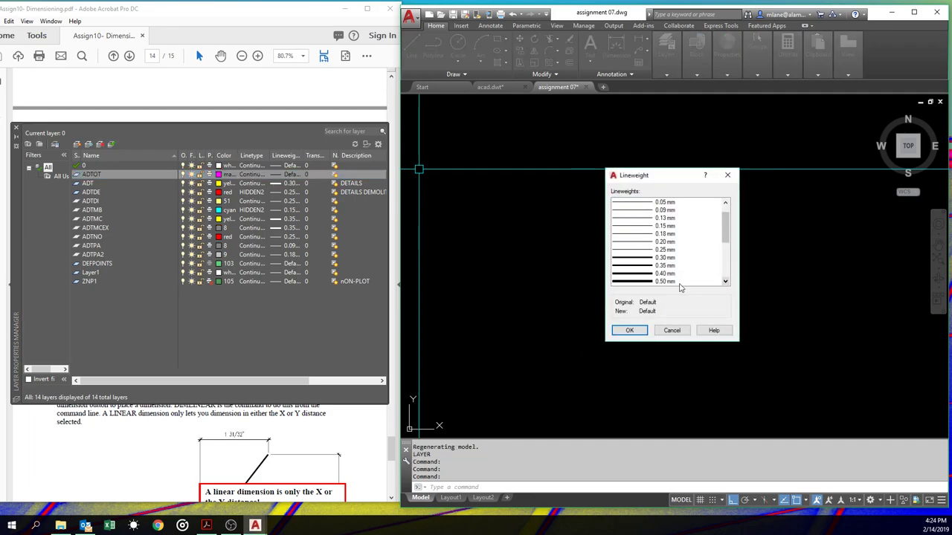
click(661, 273)
click(629, 330)
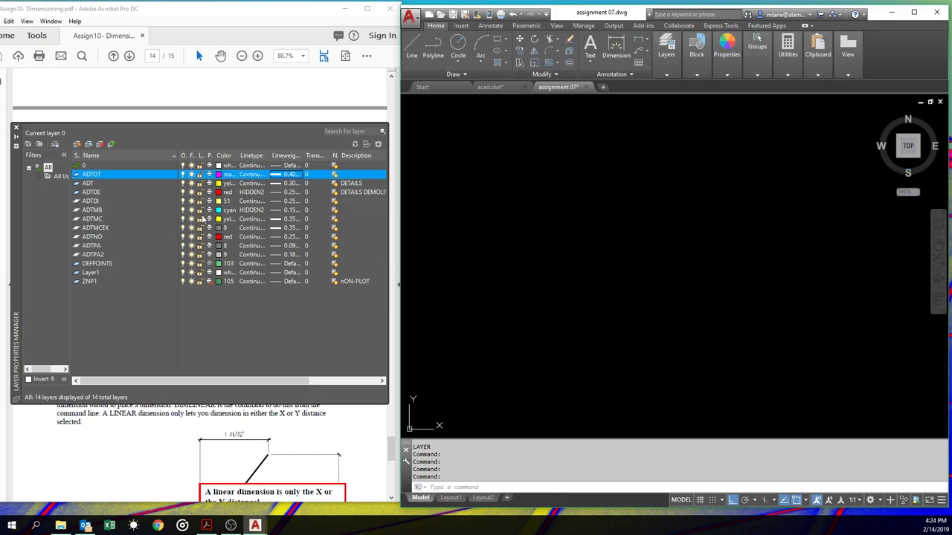
double_click(76, 174)
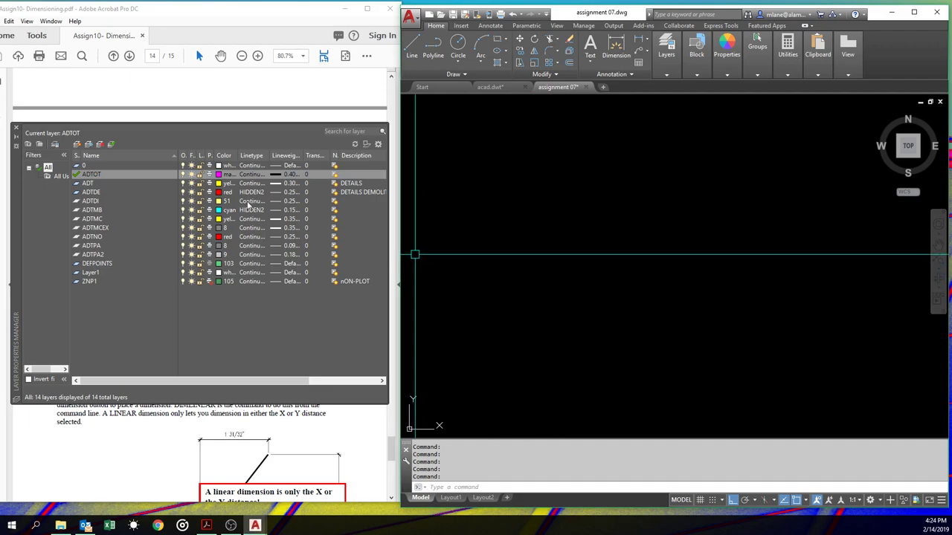
click(16, 128)
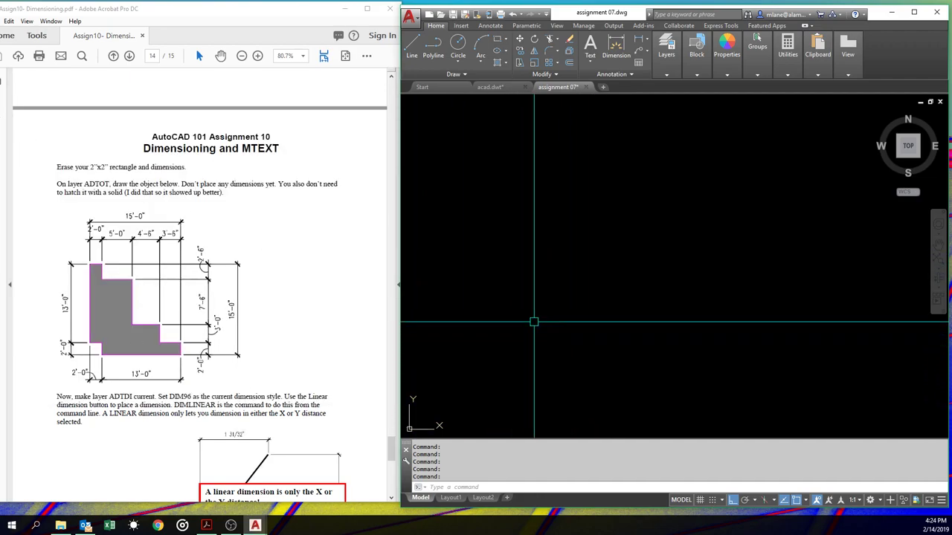
Start a polyline at the lower corner and draw sides 13', 24, 3'6, 36, 4'6 and 7'6
text(pl)
key(Return)
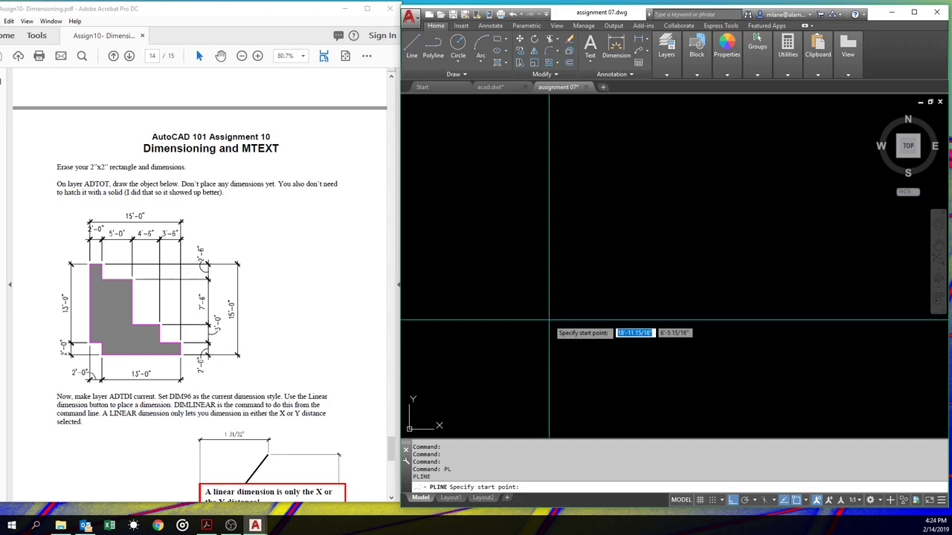
click(549, 320)
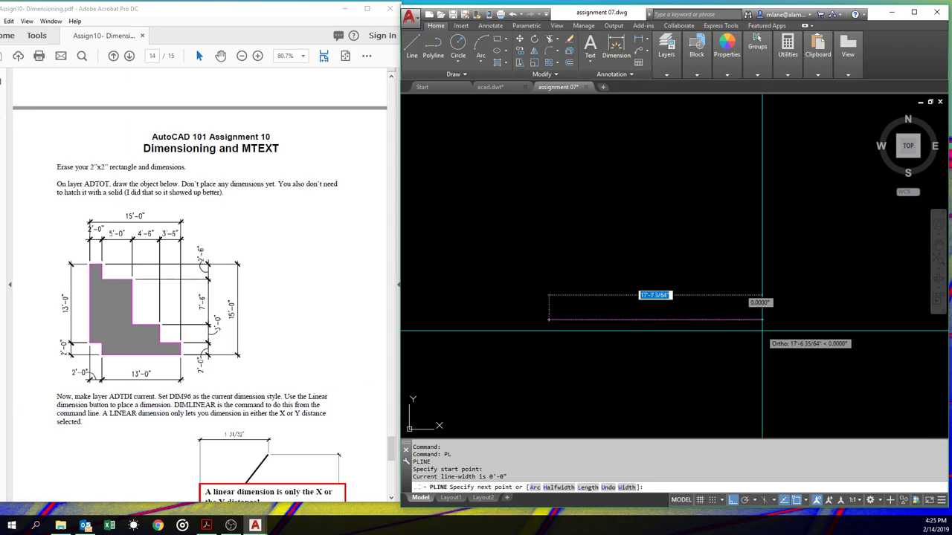
text(13')
key(Return)
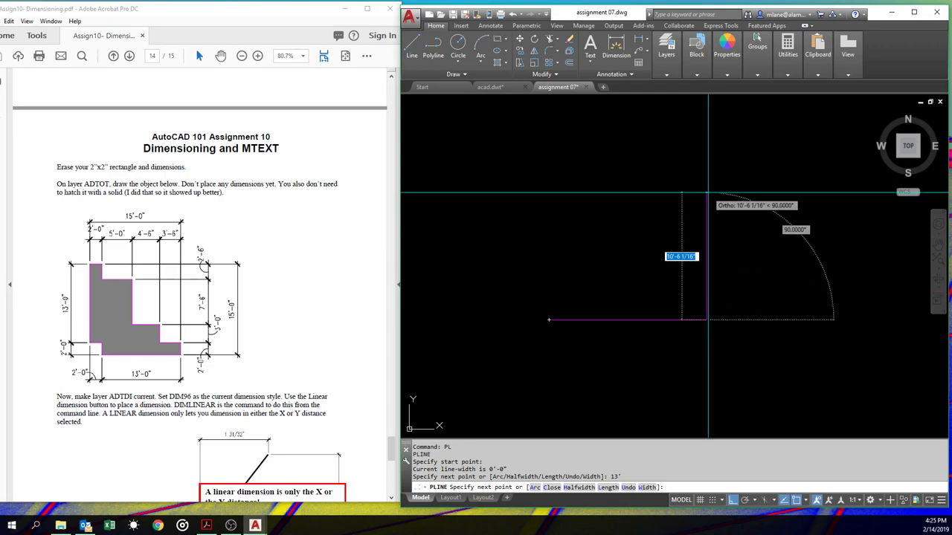
text(24)
key(Return)
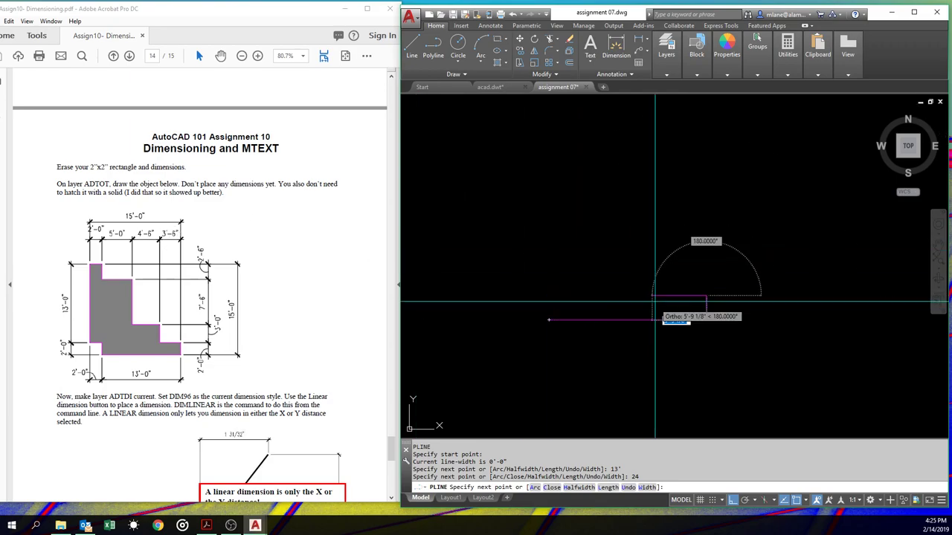
text(3)
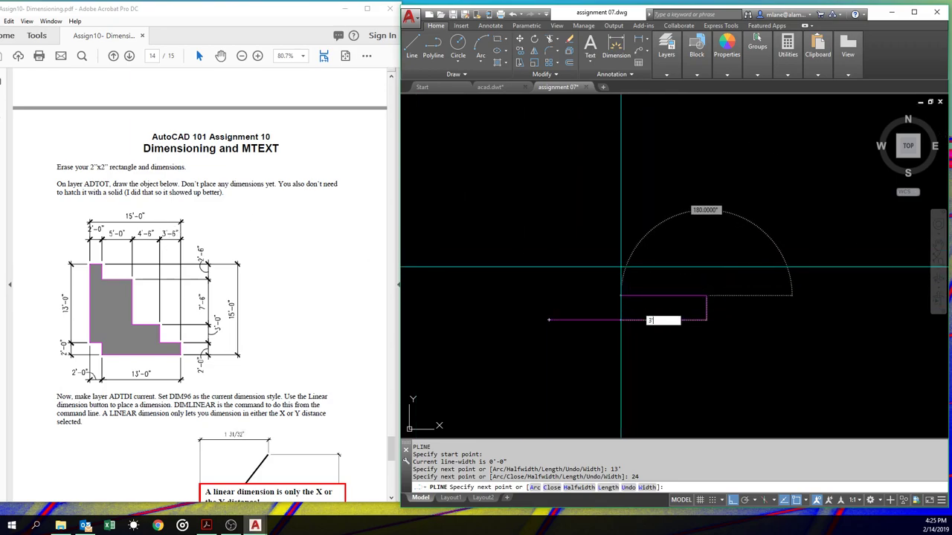
text('6)
key(Return)
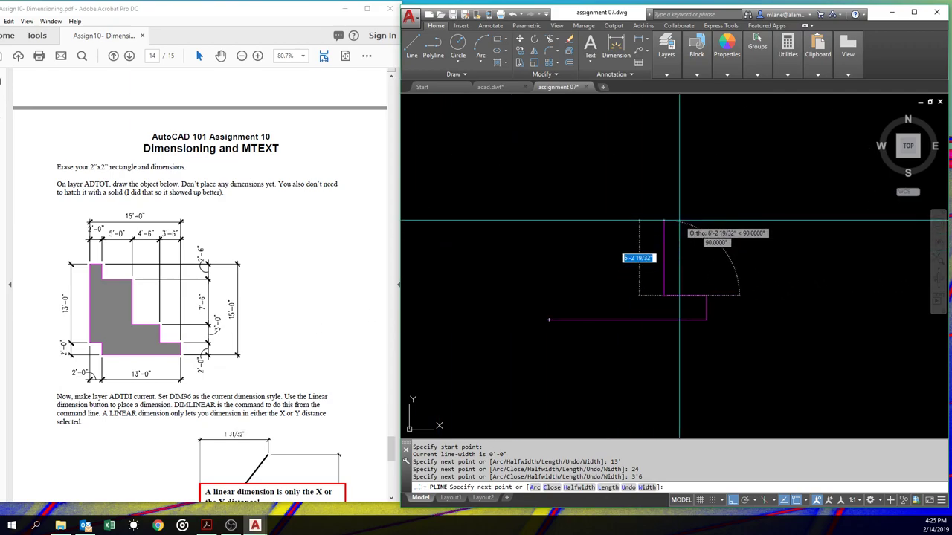
text(36)
key(Return)
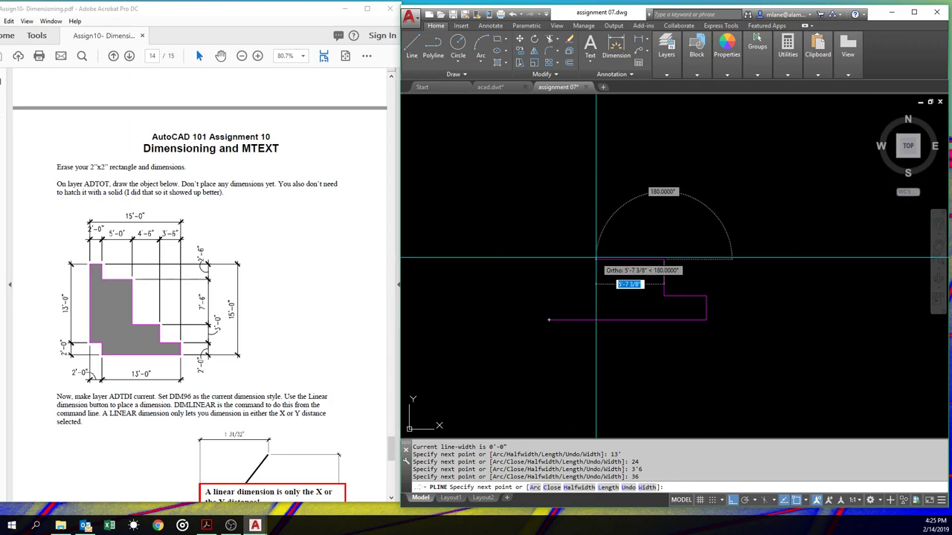
text(4'6)
key(Return)
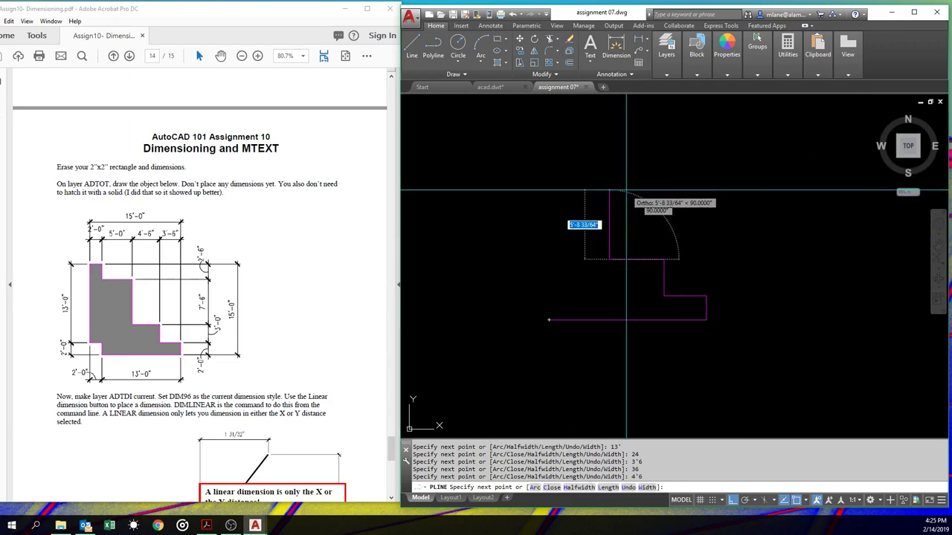
text(7'6)
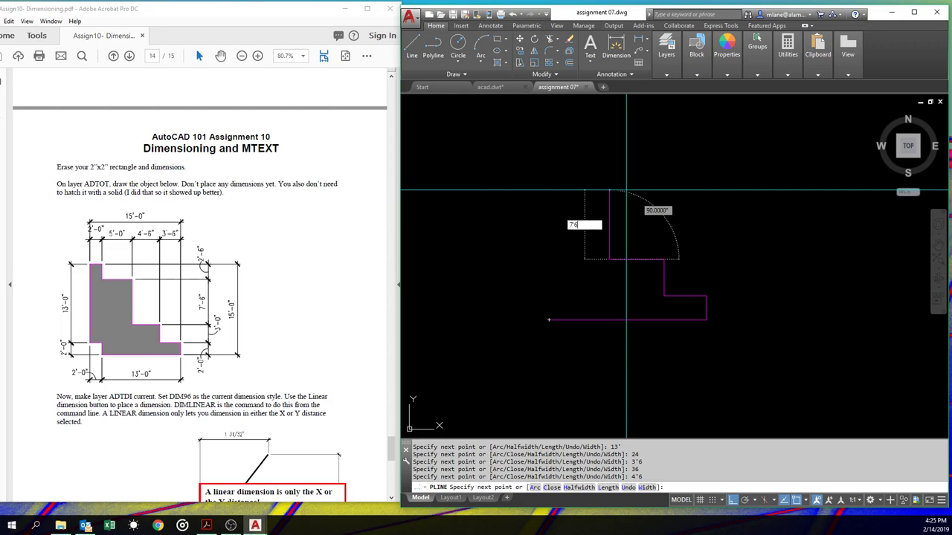
key(Return)
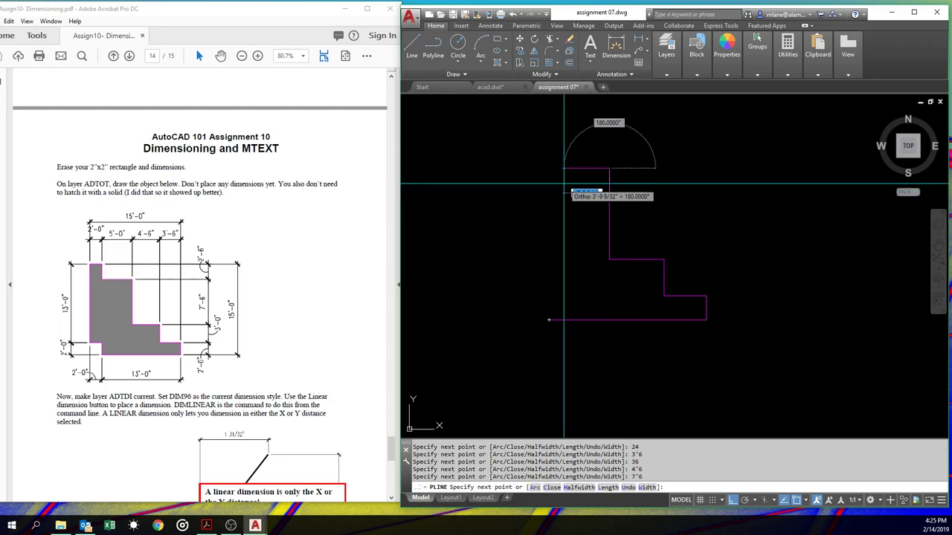
Draw sides 5', 2'6, 24, 13' and 24, ending the polyline at the starting corner
text(5')
key(Return)
text(2)
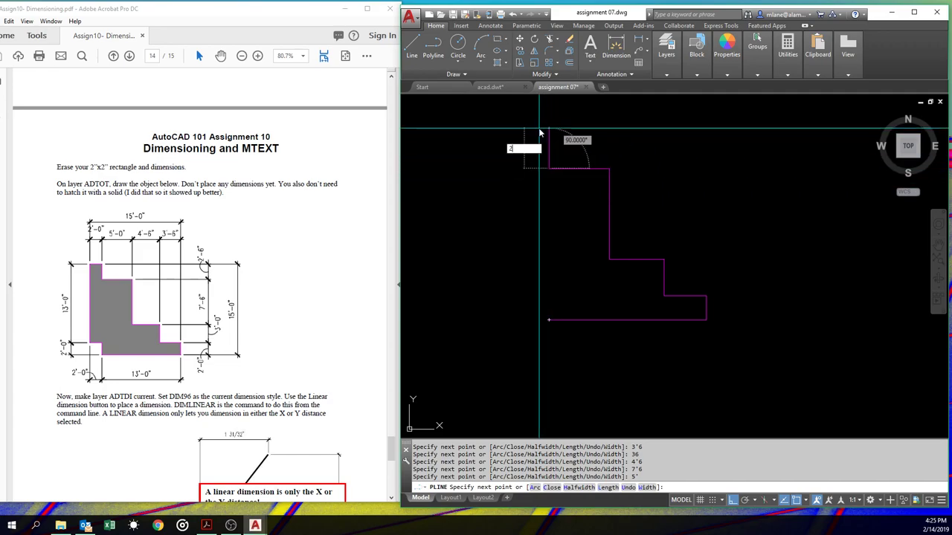
text('6)
key(Return)
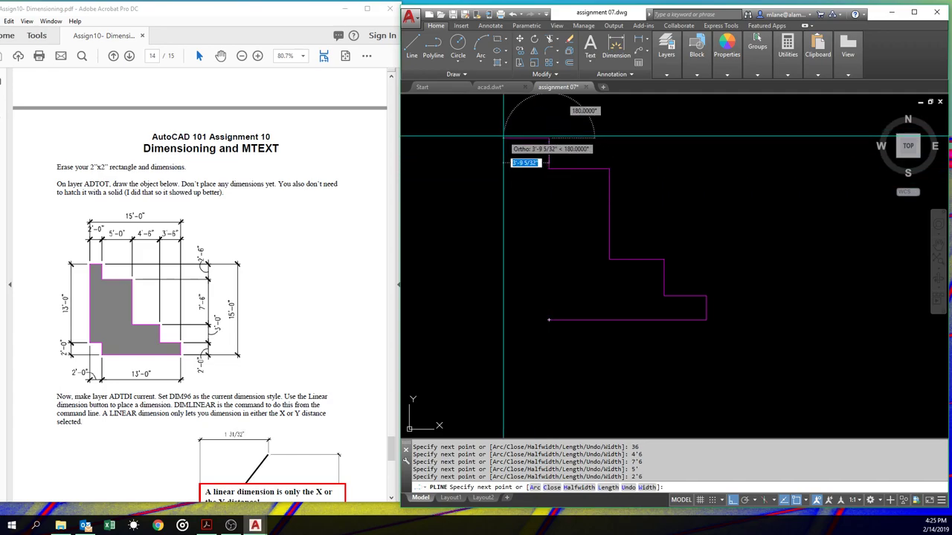
text(24)
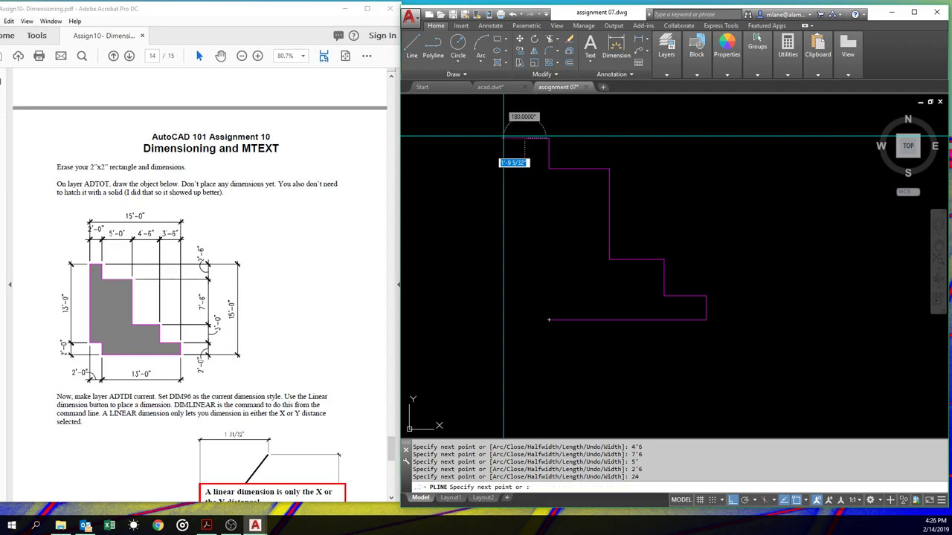
key(Return)
text(13')
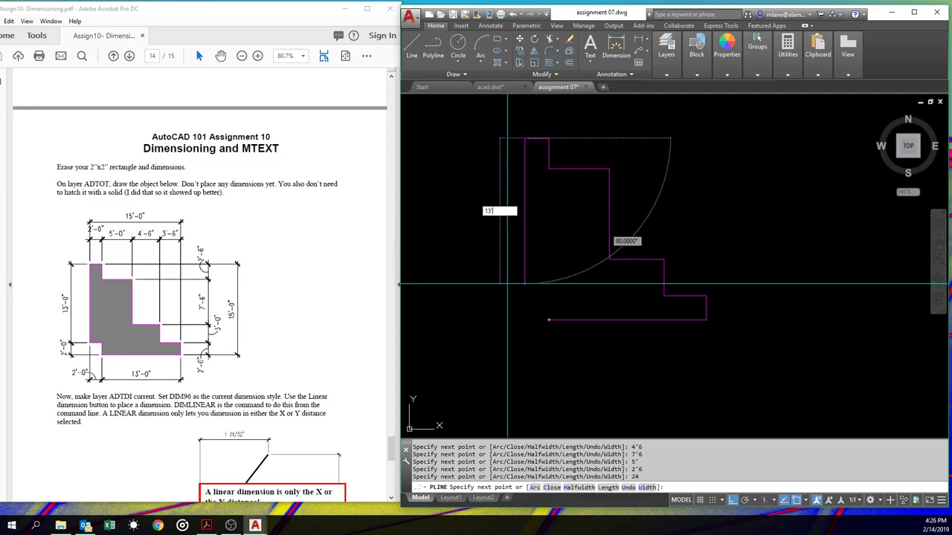
key(Return)
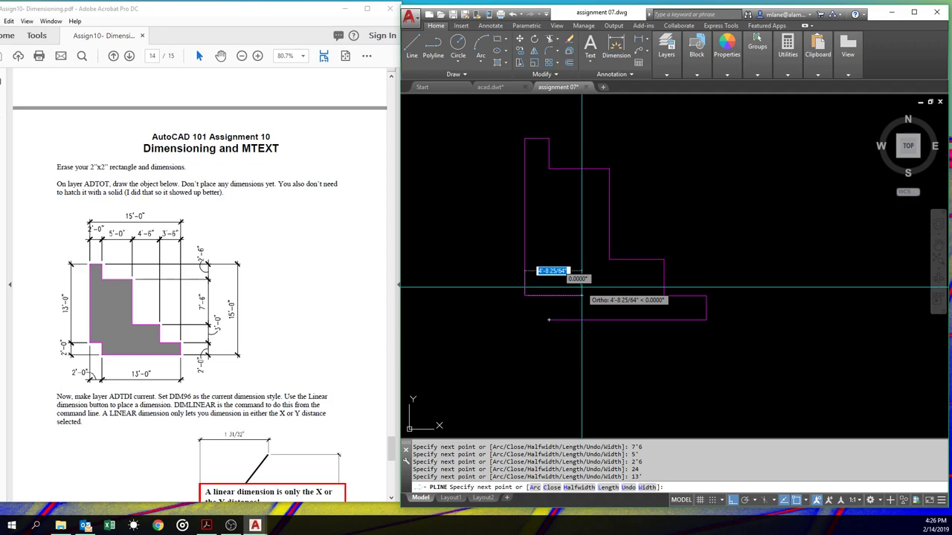
text(24)
key(Return)
text(2)
click(549, 320)
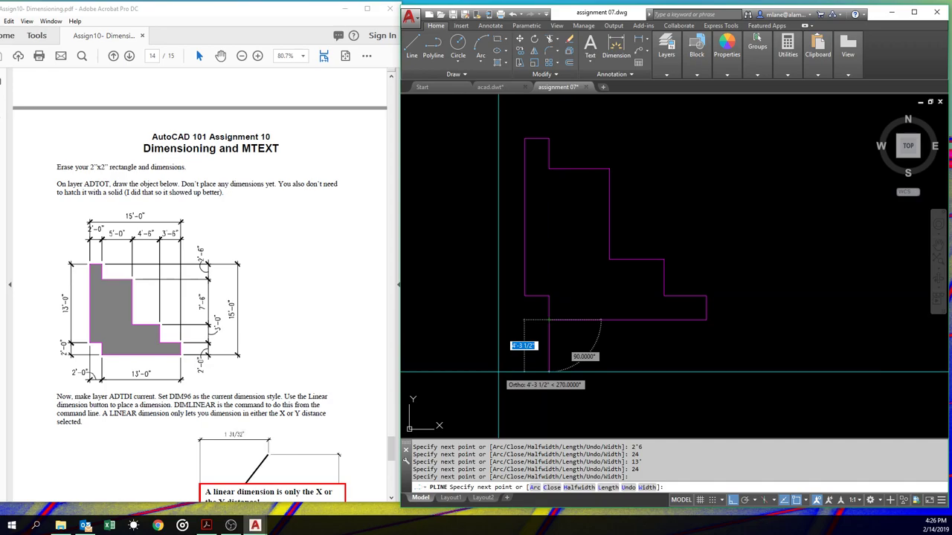
key(Return)
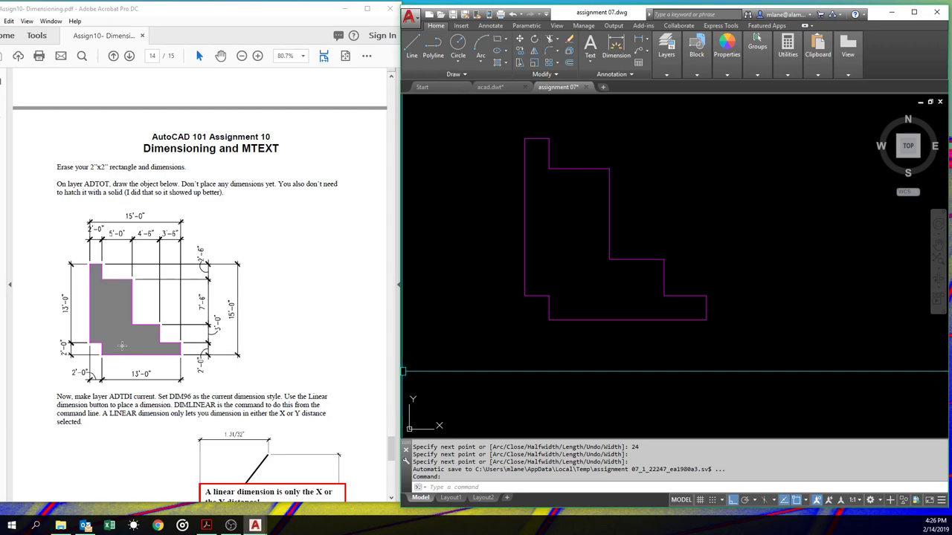
click(668, 56)
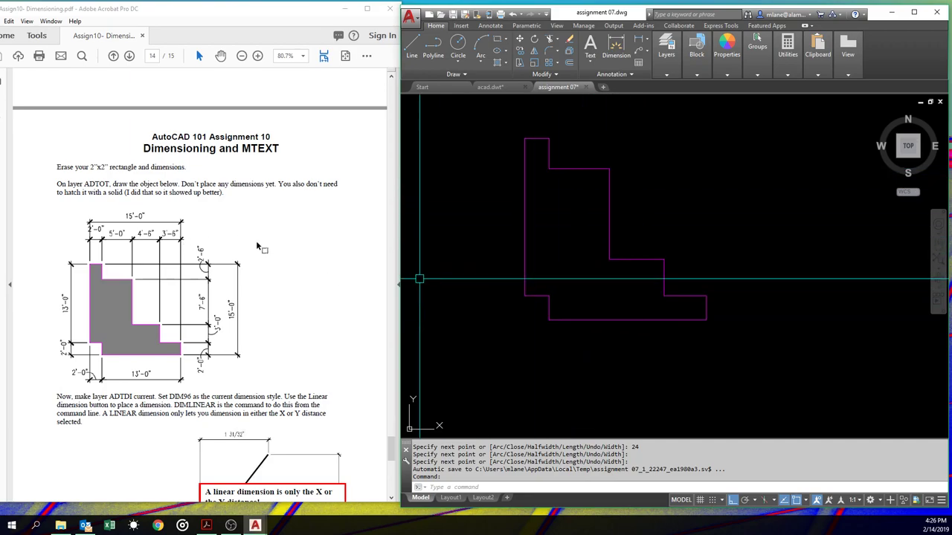
scroll(201, 297, down, 1)
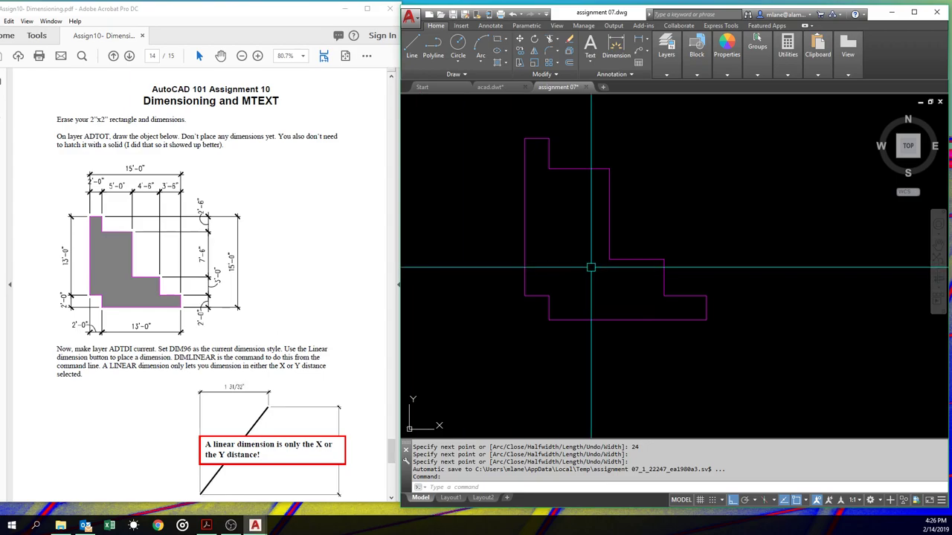
Set DIM96 as current in the Dimension Style Manager opened with DDIM
text(ddim)
key(Return)
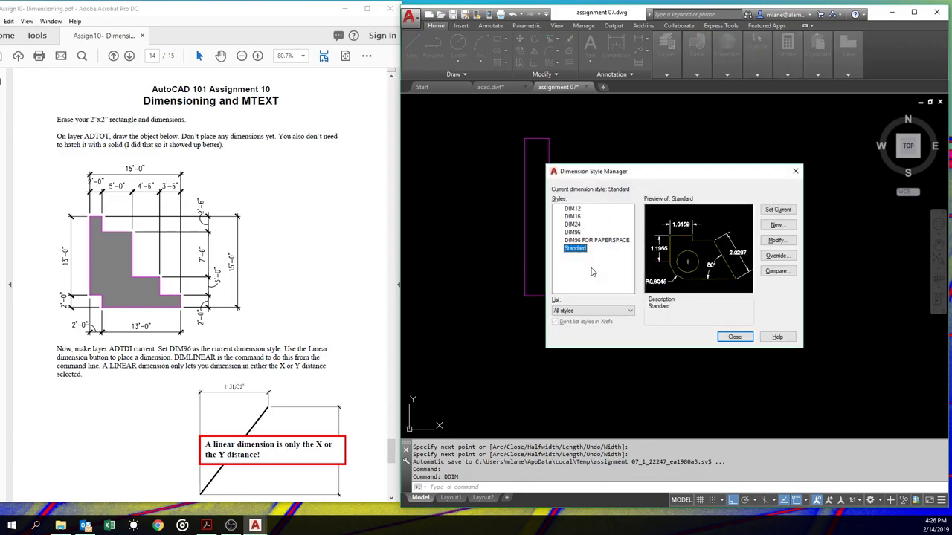
click(574, 232)
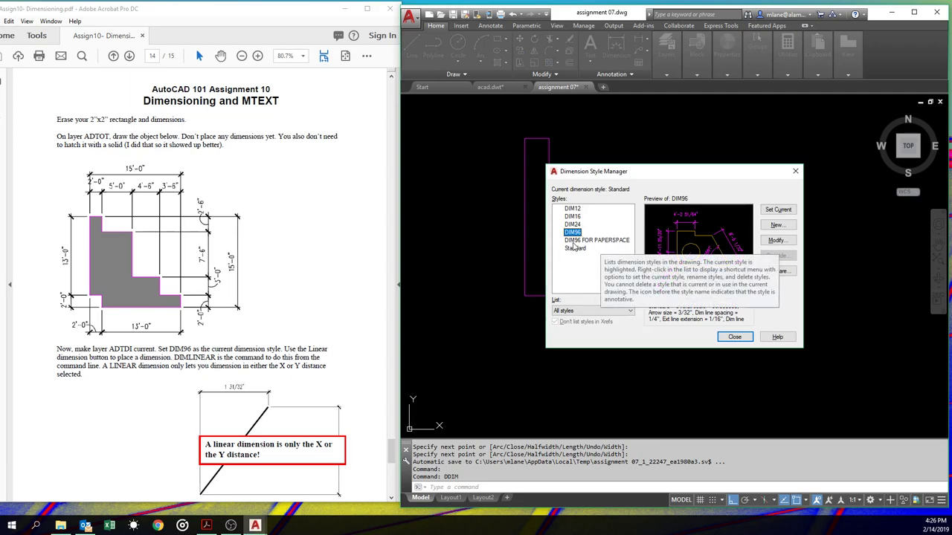
click(778, 210)
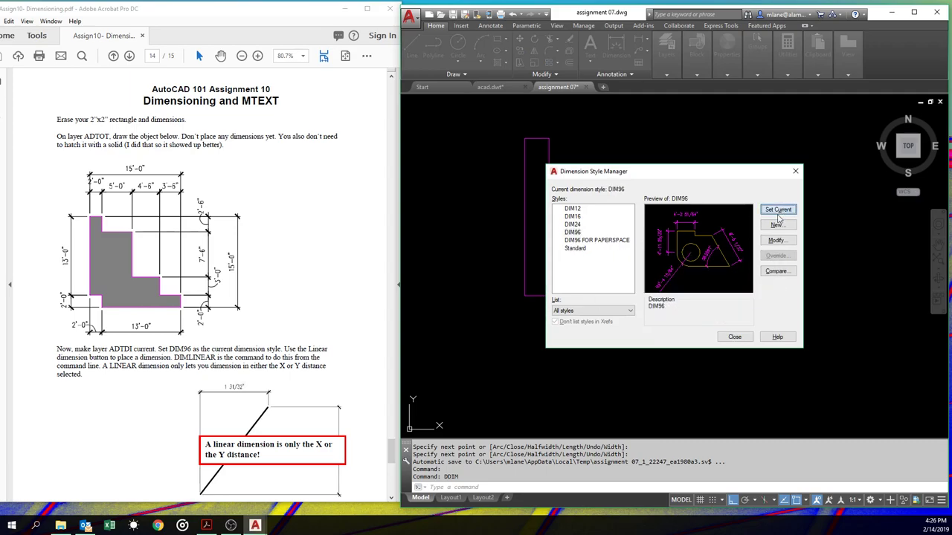
click(734, 338)
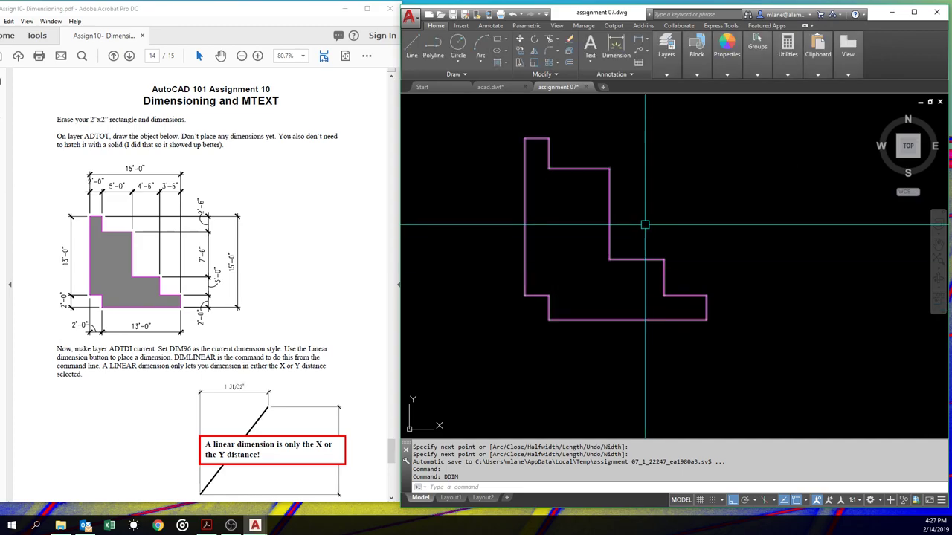
Switch the current layer to ADTDI and start a linear dimension from the Annotate tools
click(666, 54)
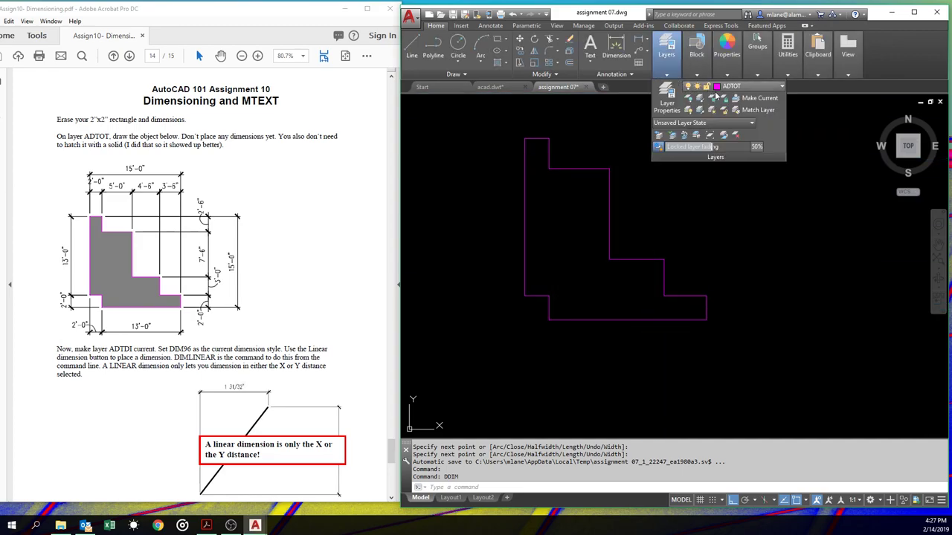
click(735, 90)
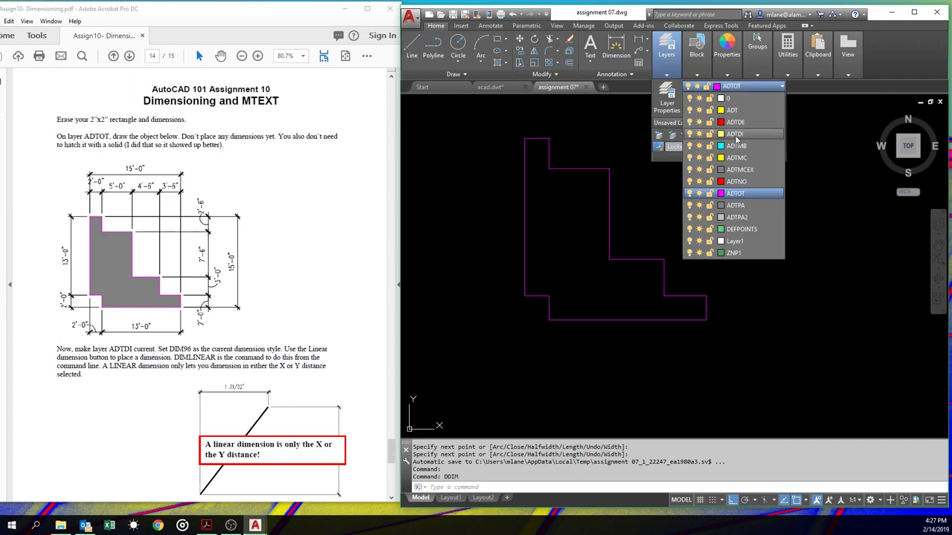
click(740, 140)
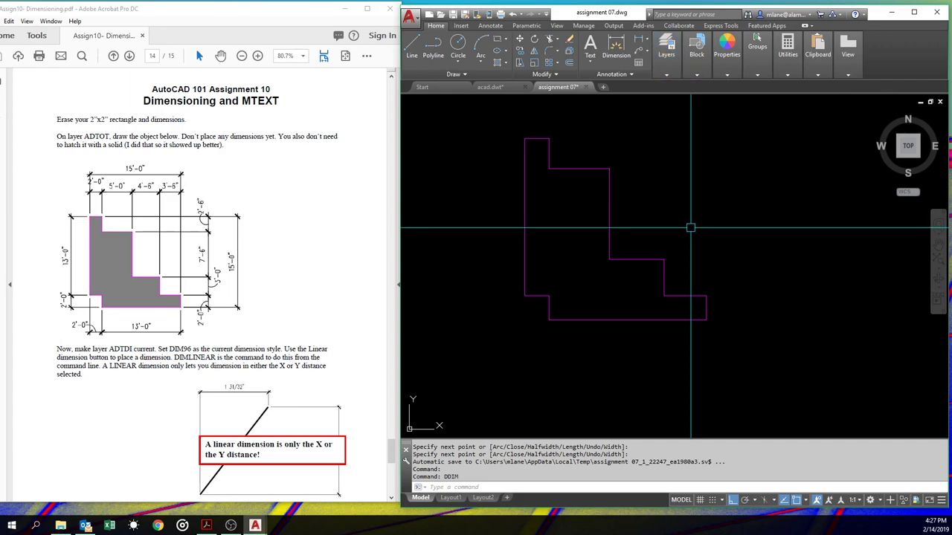
click(485, 26)
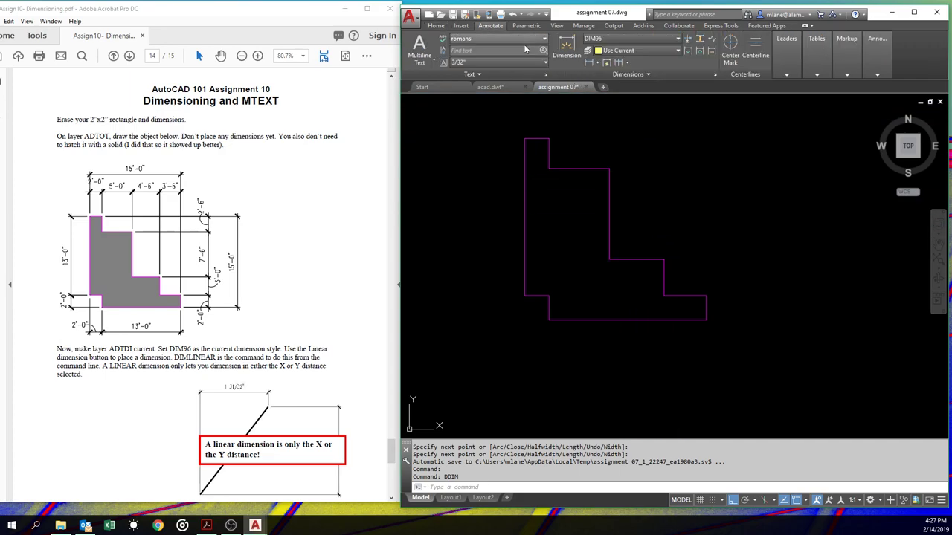
click(592, 65)
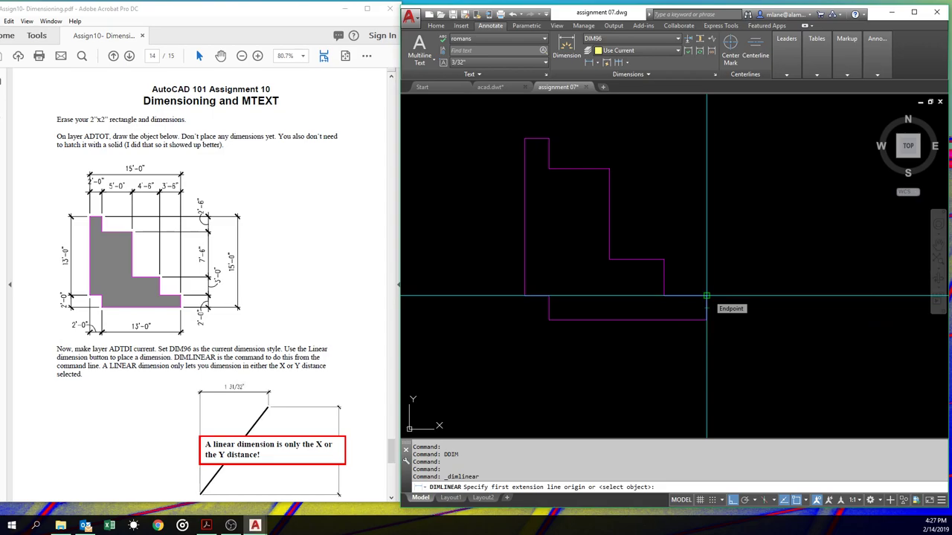
Snap to outline corners to place stacked 2'-0" and 3'-0" vertical dimensions on the right
click(706, 319)
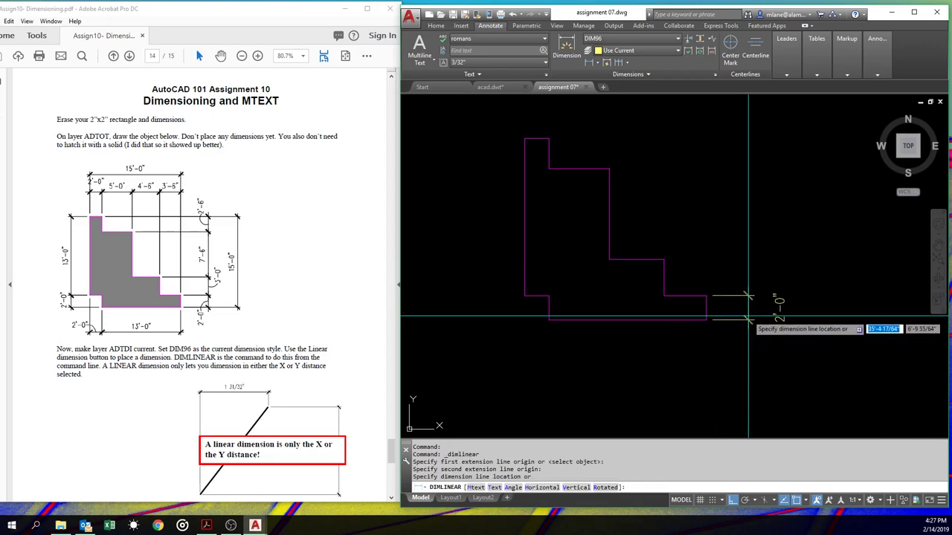
click(761, 317)
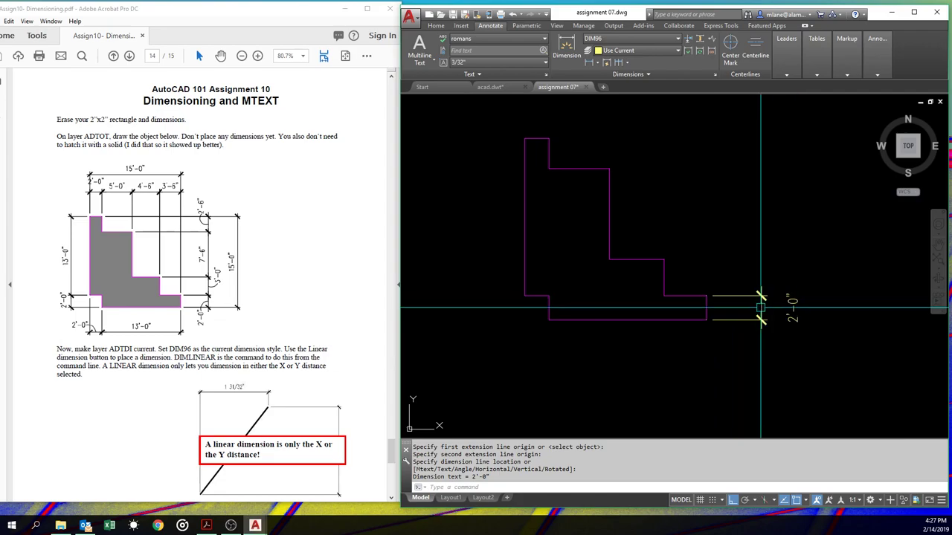
key(Return)
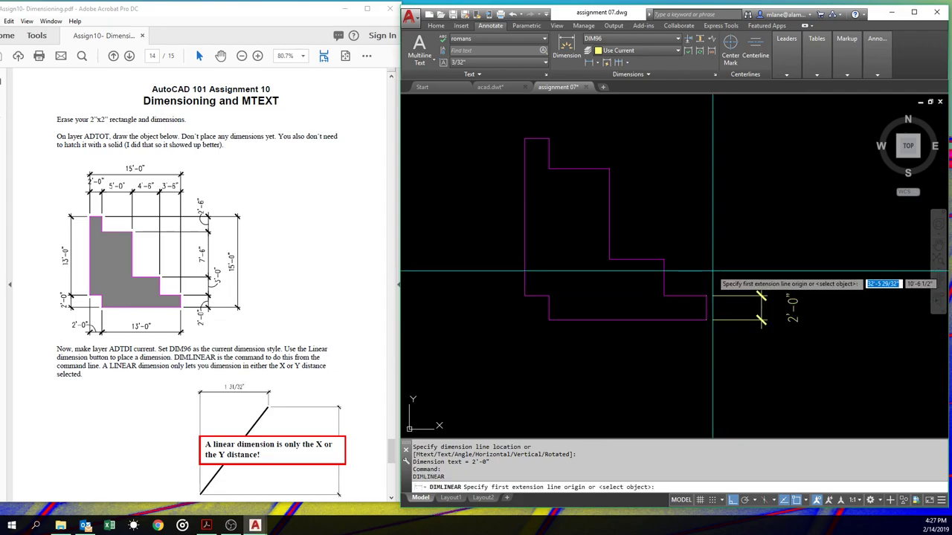
click(664, 296)
click(664, 260)
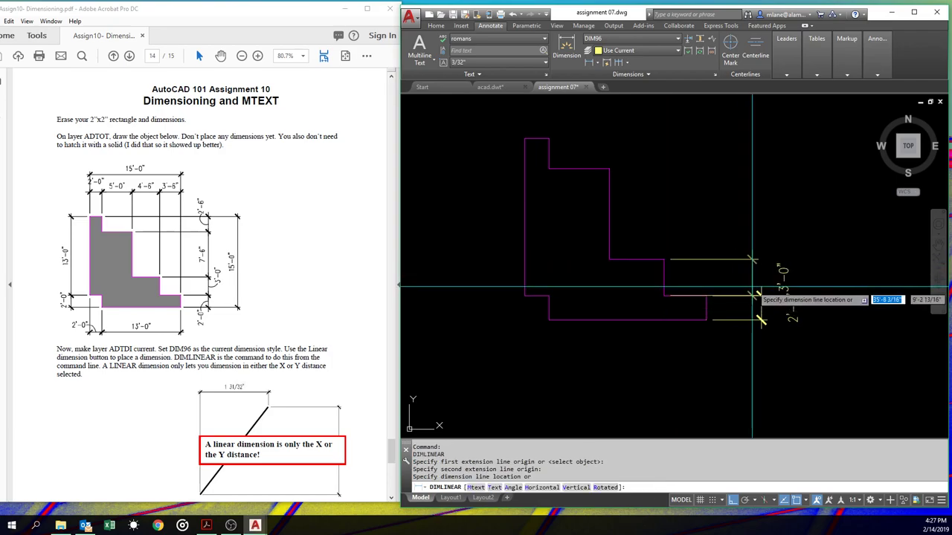
click(762, 296)
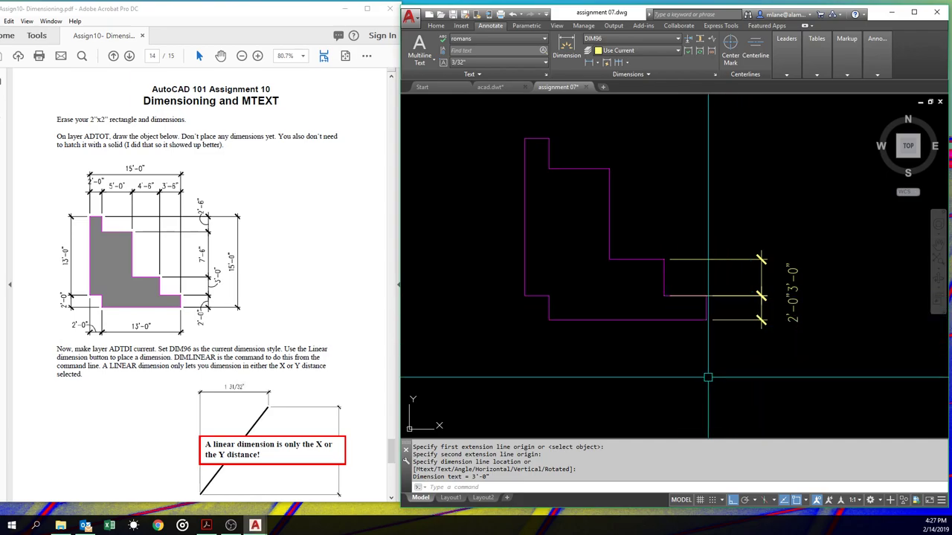
scroll(723, 299, up, 6)
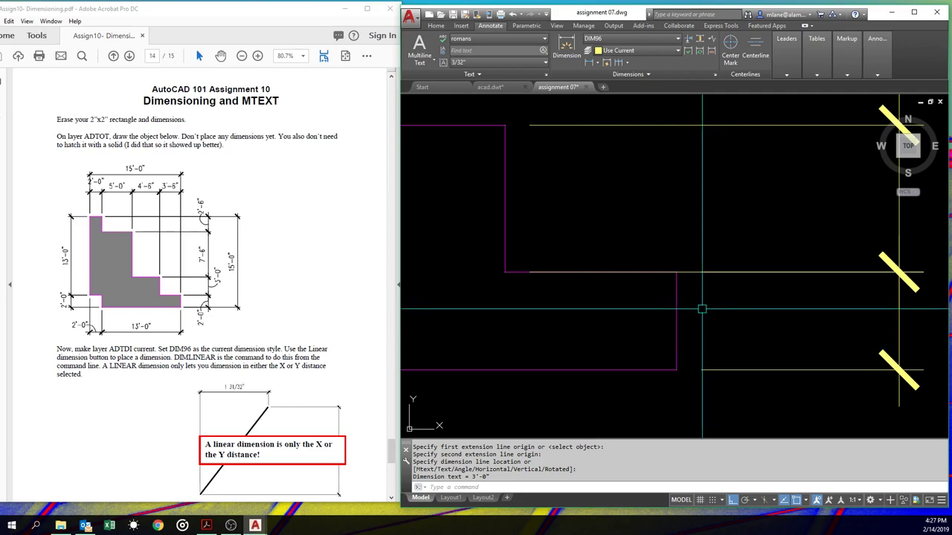
Move the 3'-0" dimension's extension line start onto the outline corner
click(736, 273)
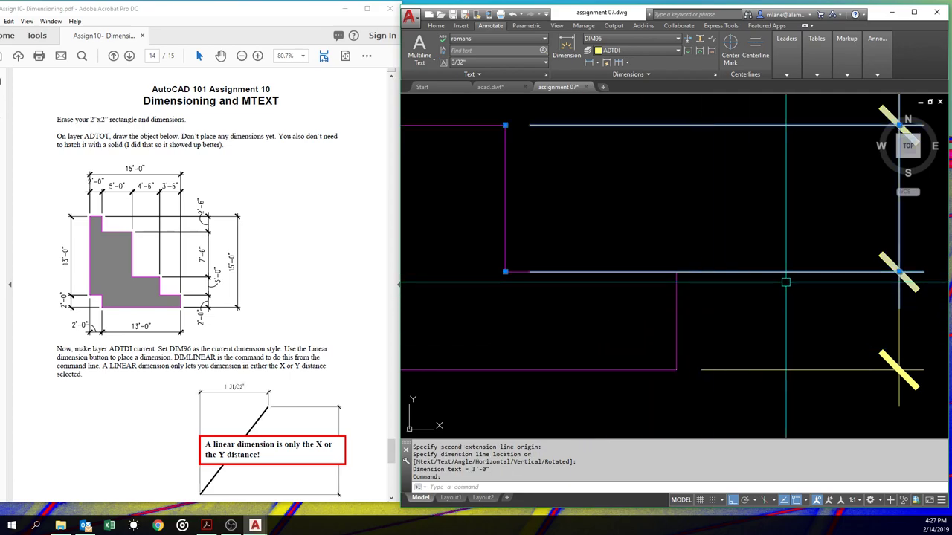
click(504, 272)
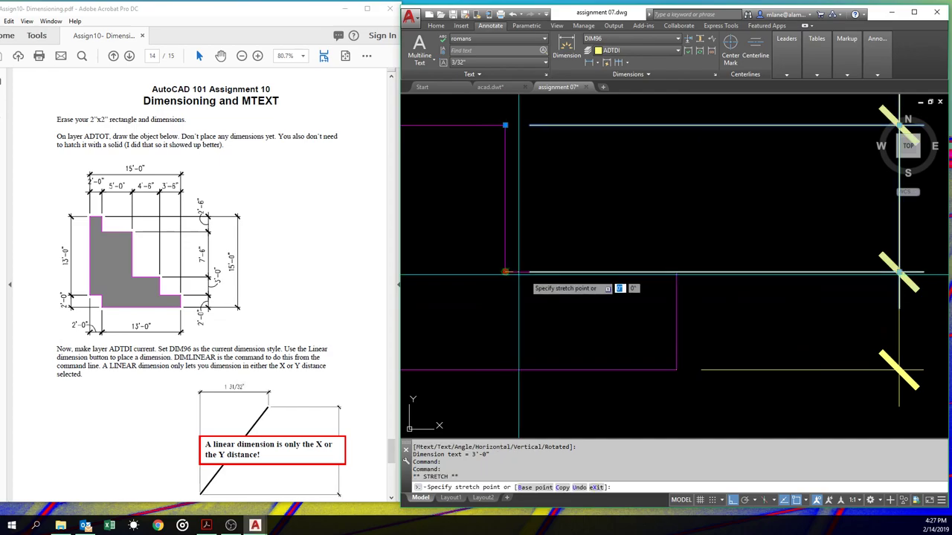
click(676, 271)
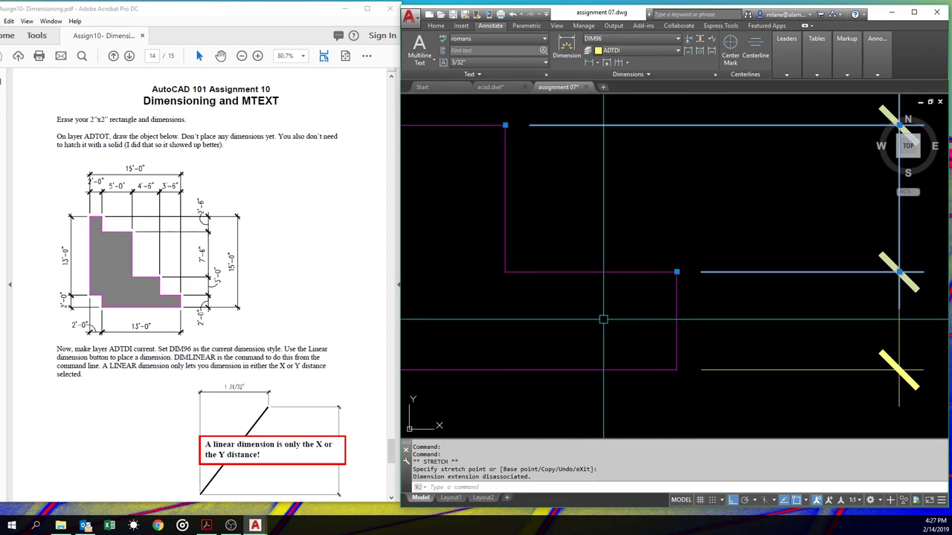
scroll(603, 320, down, 3)
key(Escape)
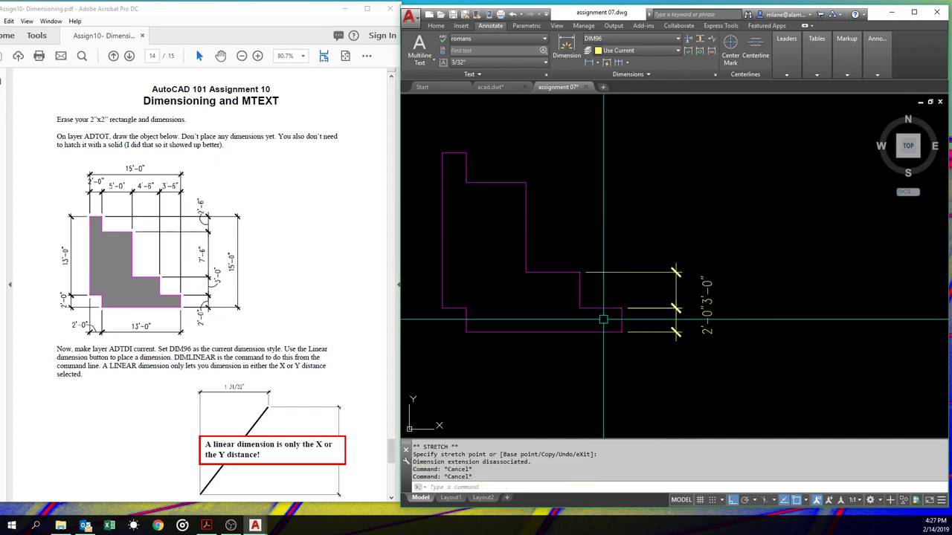
scroll(700, 305, up, 6)
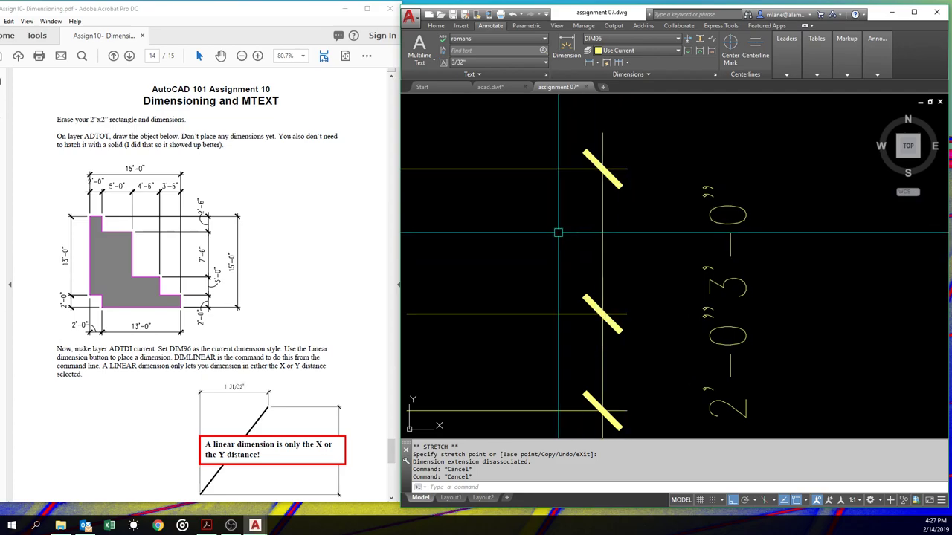
scroll(705, 250, down, 3)
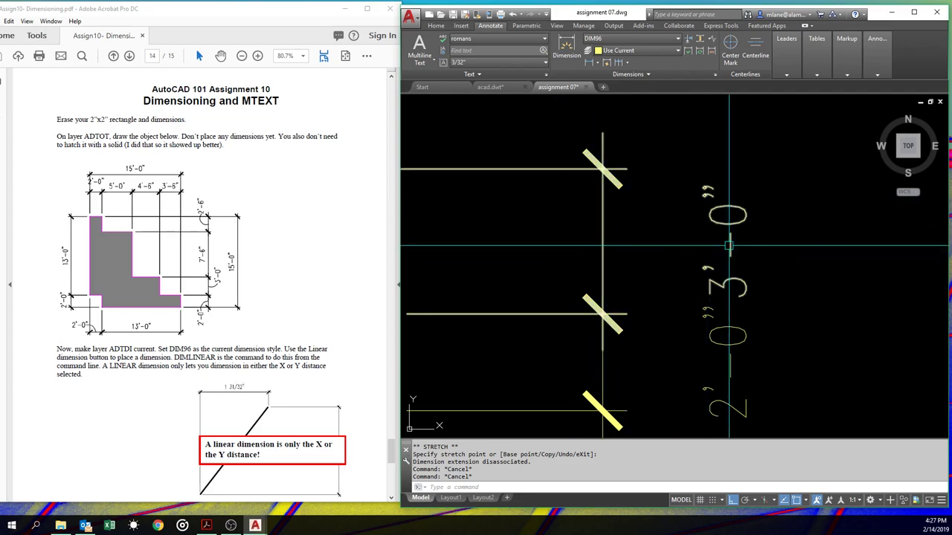
Reposition the 3'-0" dimension text to a new spot with ortho turned off
click(701, 265)
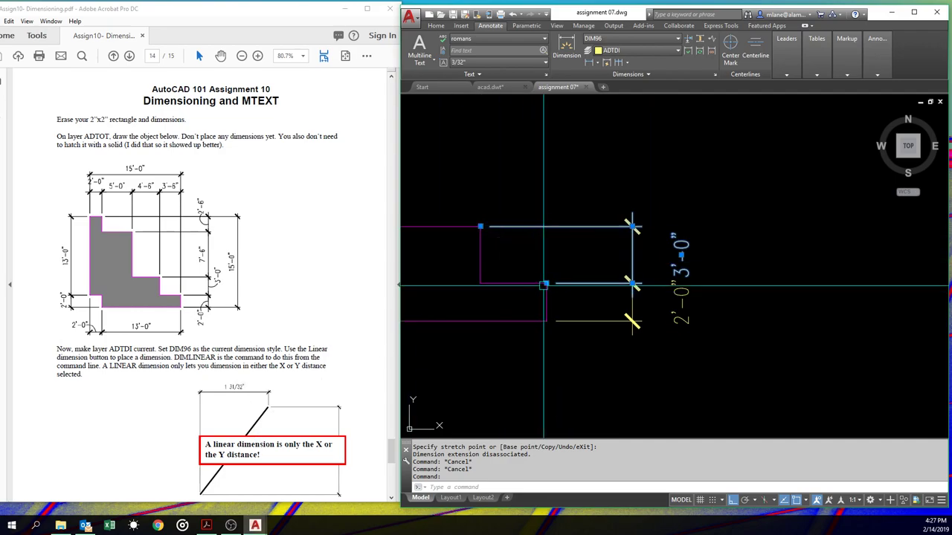
click(630, 226)
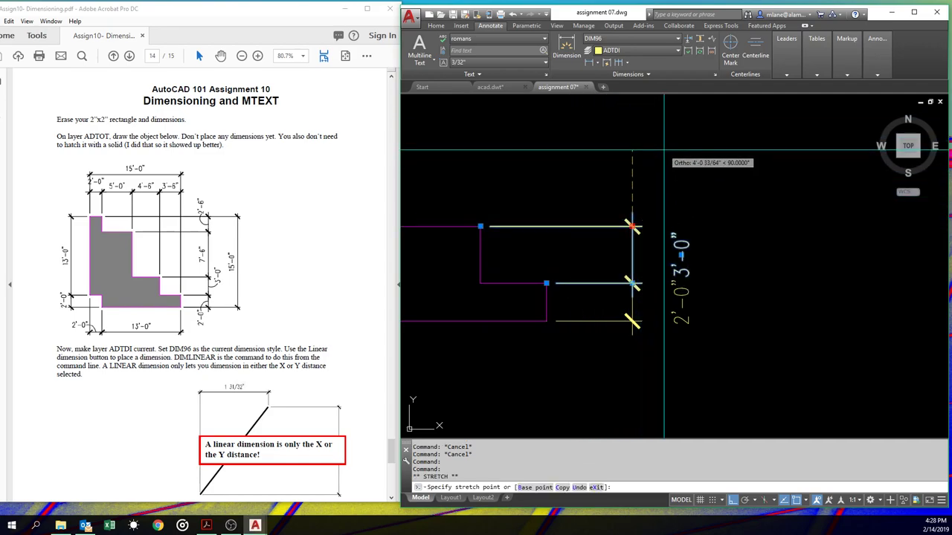
key(Escape)
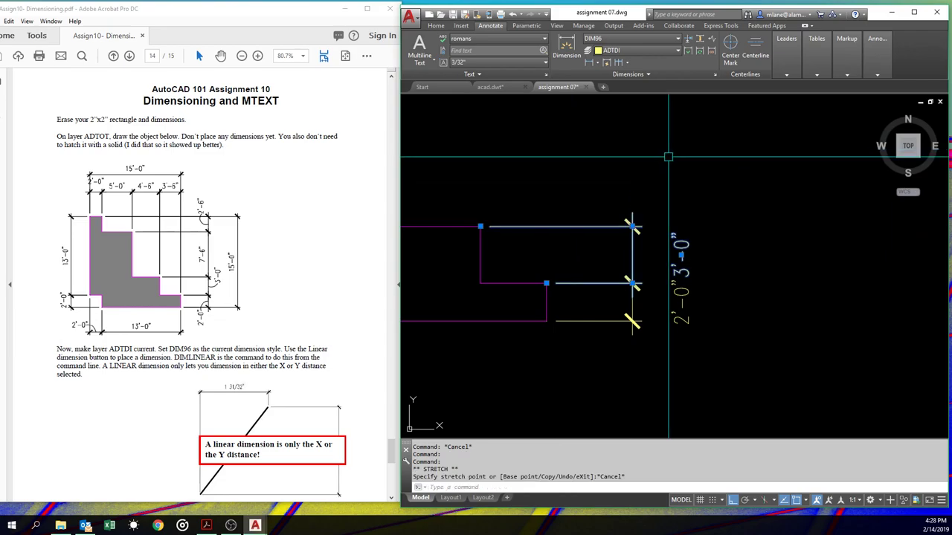
click(681, 255)
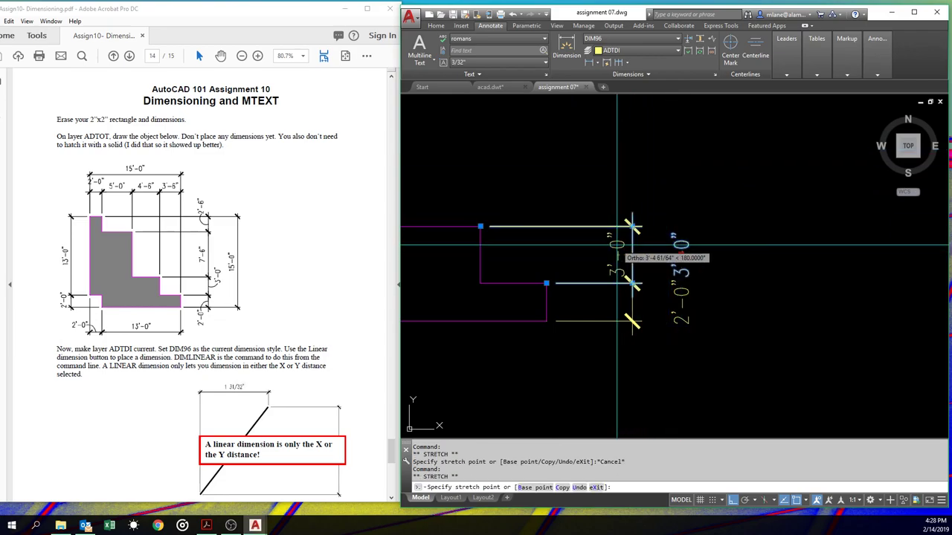
key(F8)
scroll(618, 247, up, 3)
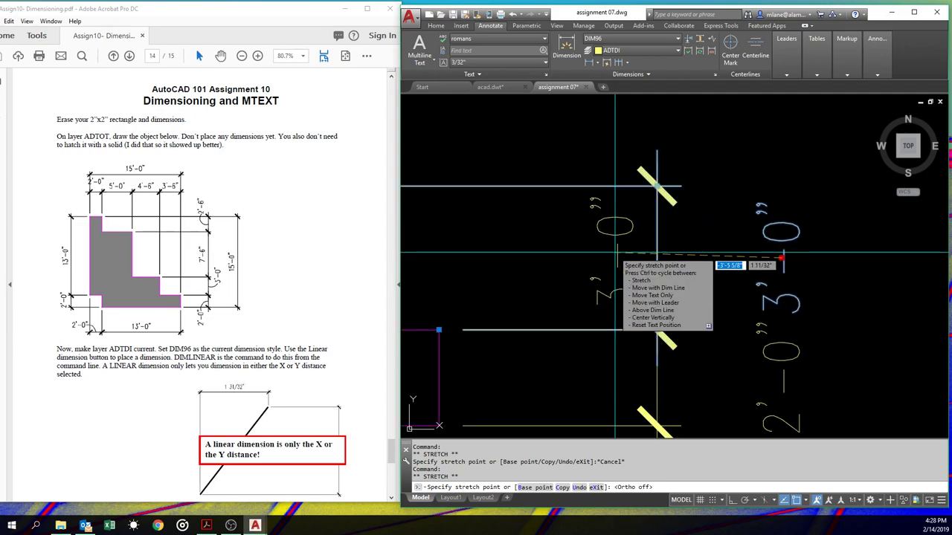
click(616, 245)
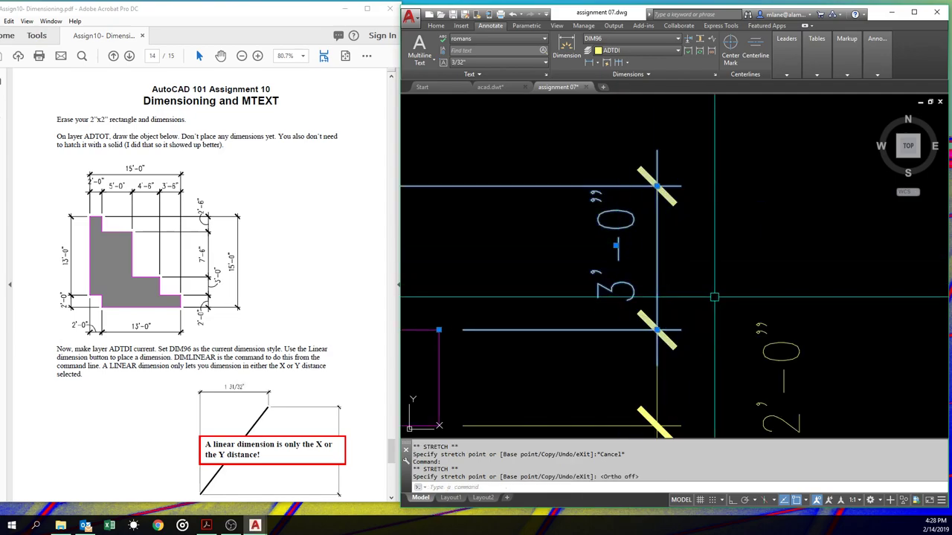
scroll(714, 297, down, 3)
scroll(714, 283, up, 2)
Move the 2'-0" dimension text below the dimensions
click(714, 264)
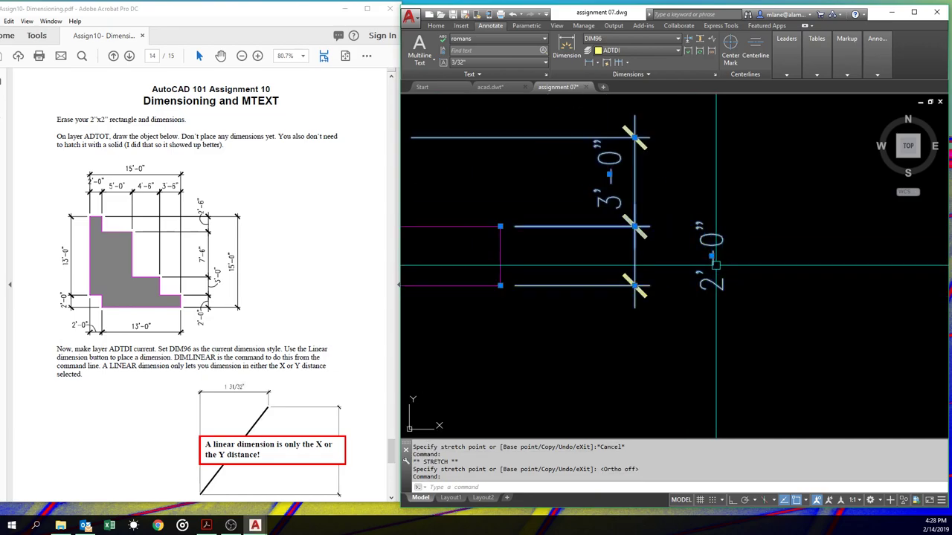
click(712, 255)
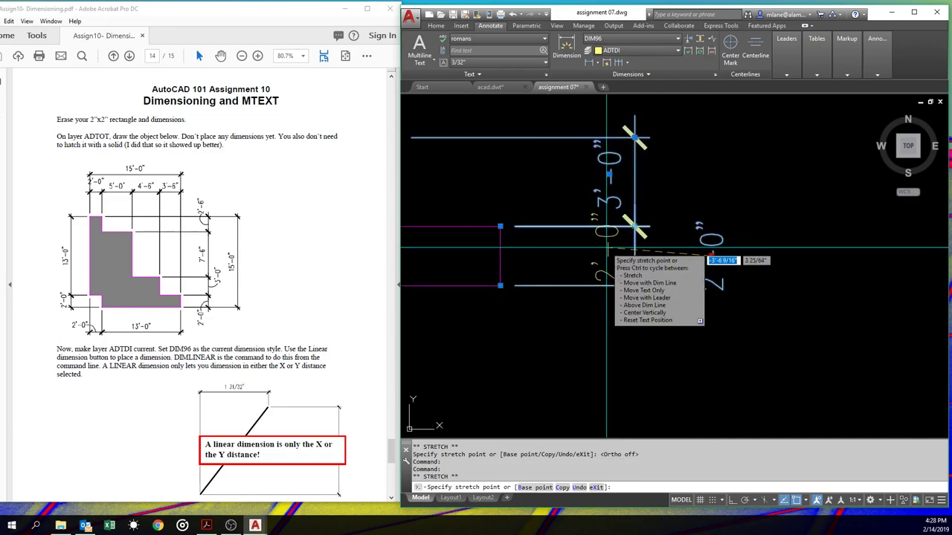
click(601, 325)
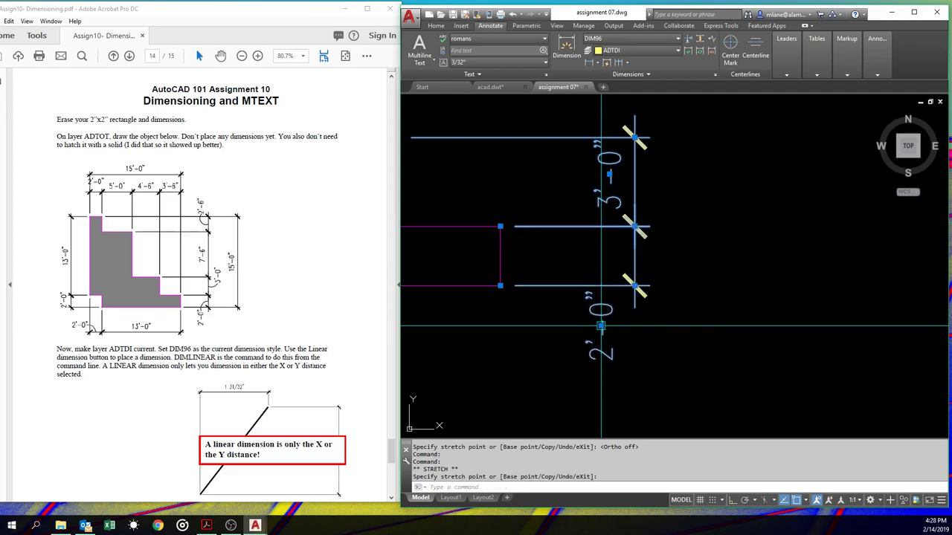
key(Escape)
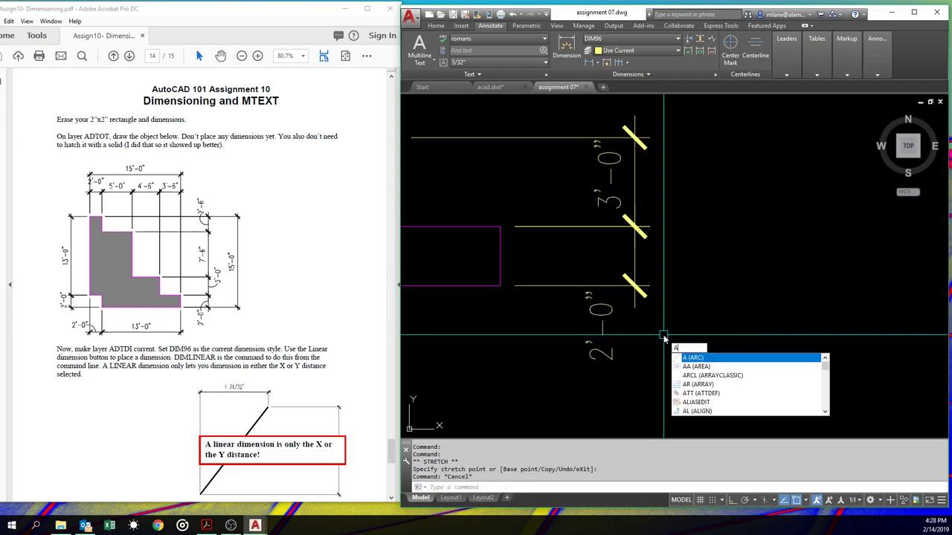
Draw a 3-point arc linking the 2'-0" text to its dimension line
text(A)
key(Return)
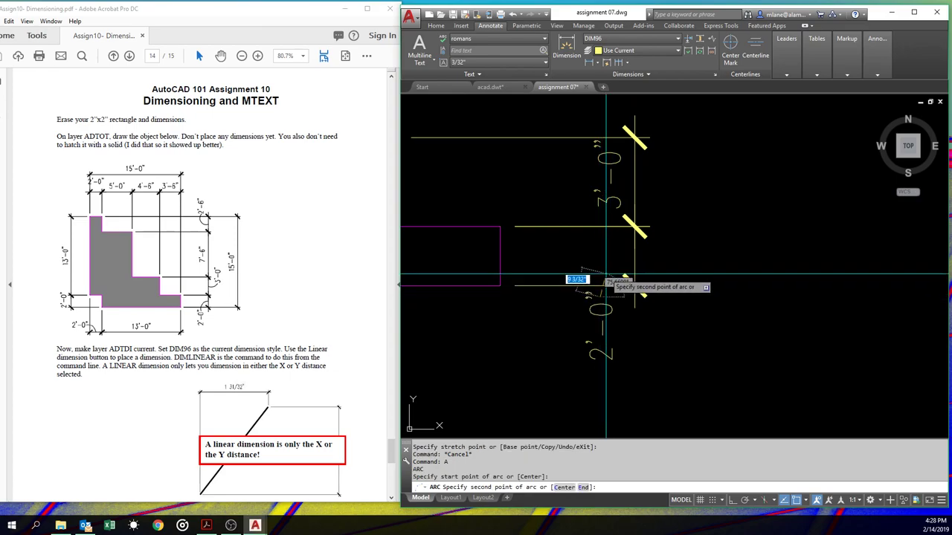
click(600, 285)
click(627, 259)
click(639, 267)
scroll(683, 350, down, 4)
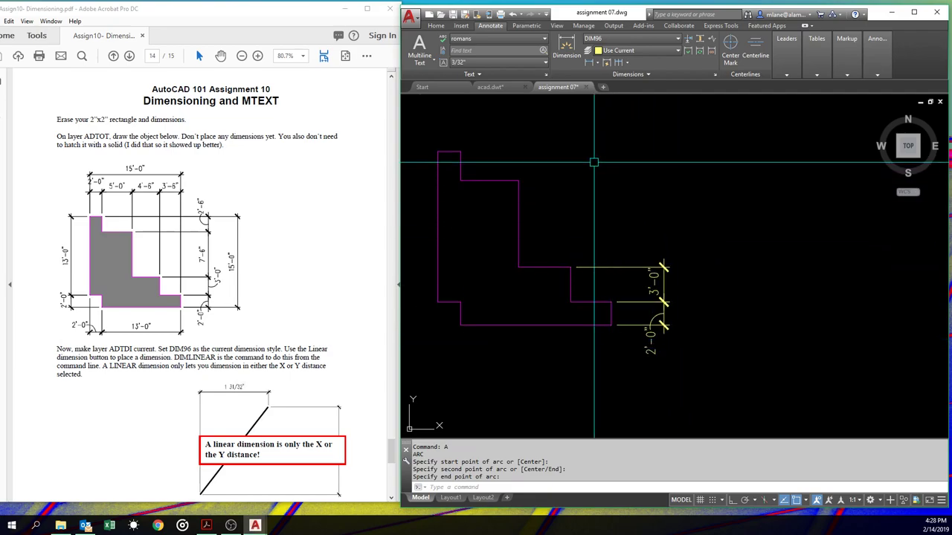
Add the 7'-6" and 2'-6" vertical dimensions in line with the others
click(590, 62)
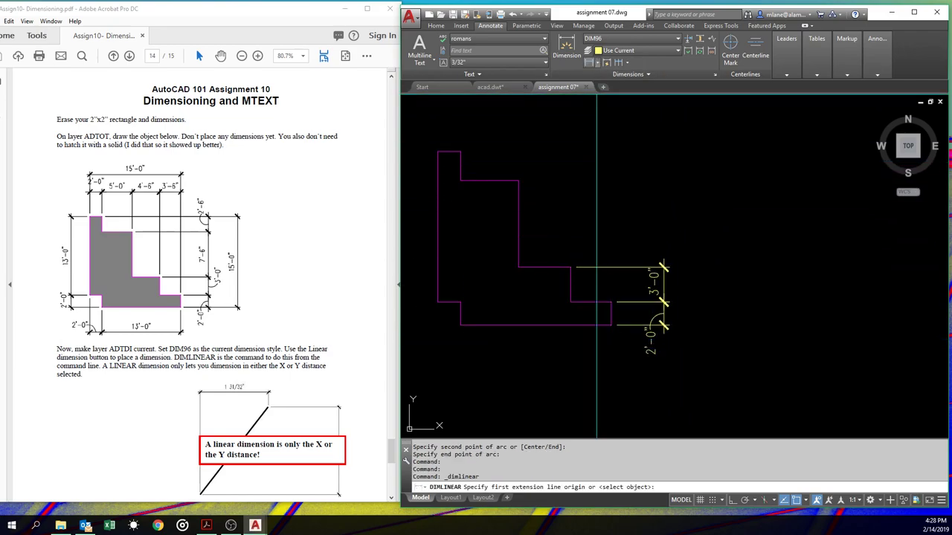
click(571, 266)
click(519, 180)
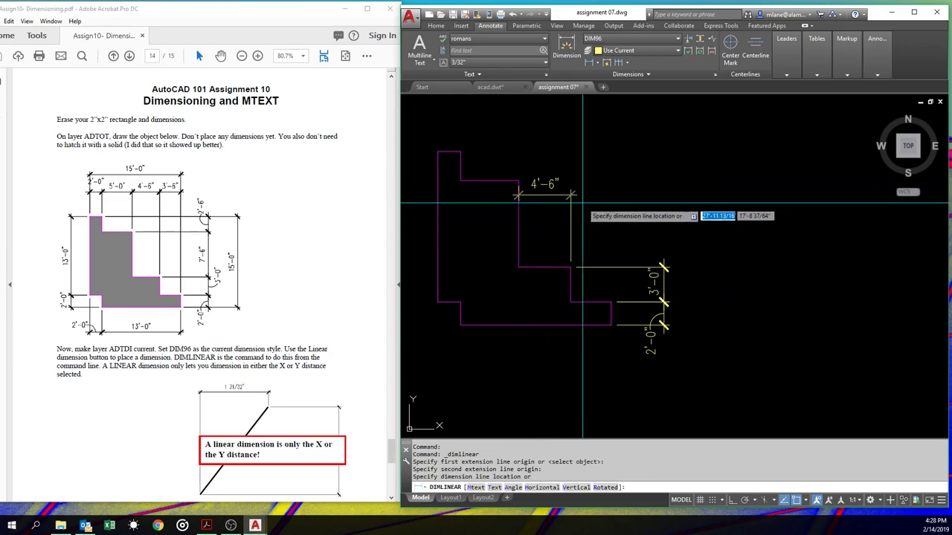
click(665, 253)
key(Return)
click(518, 180)
click(461, 152)
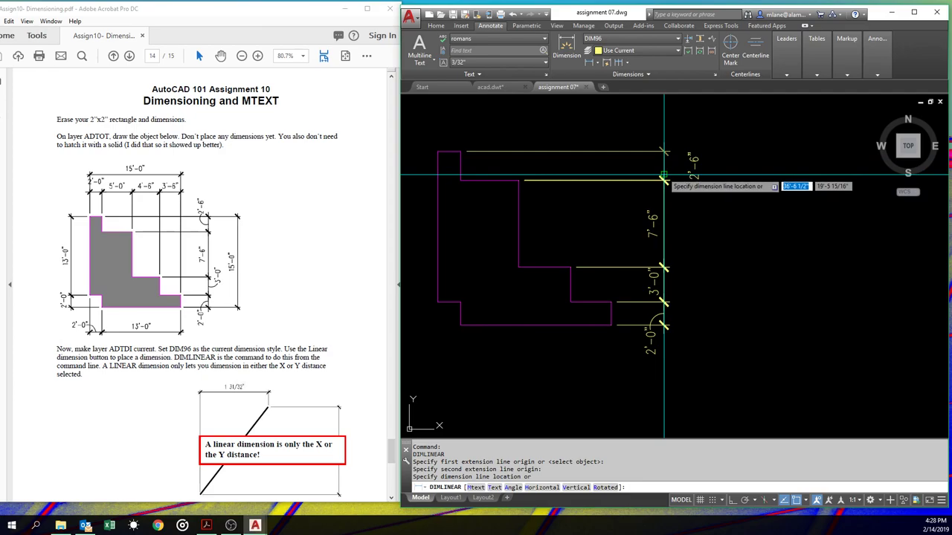
click(664, 182)
Add the 2'-0" dimension across the top and the overall 15'-0" dimension outside
middle_drag(651, 223, 722, 235)
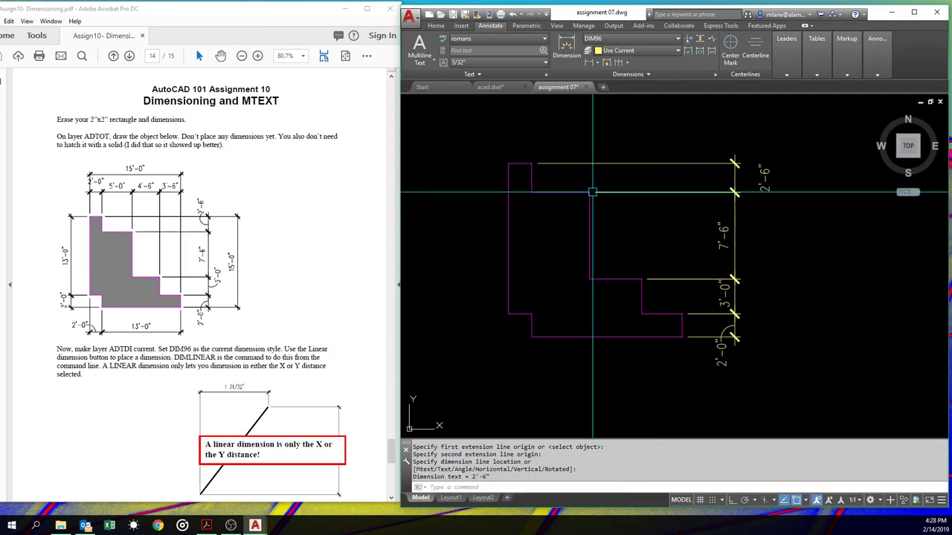
key(Return)
click(531, 162)
click(508, 162)
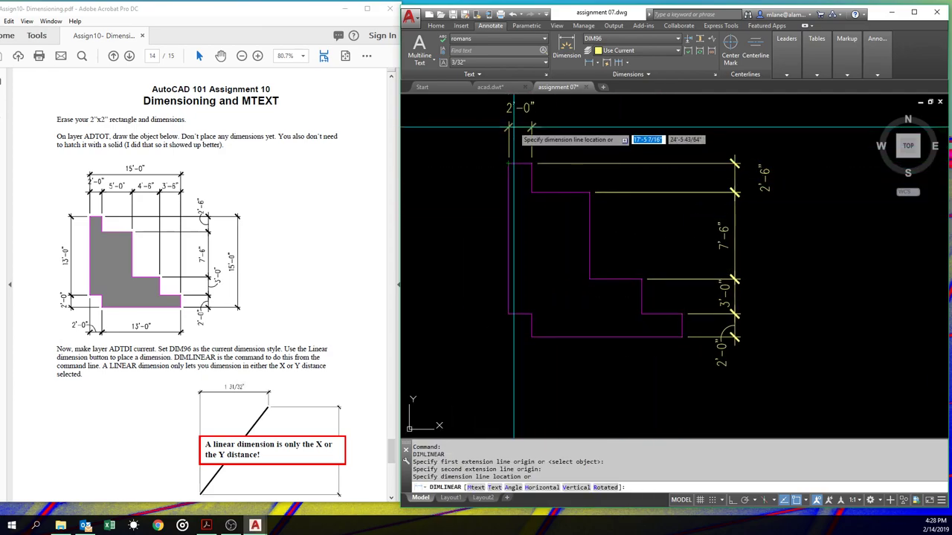
click(512, 120)
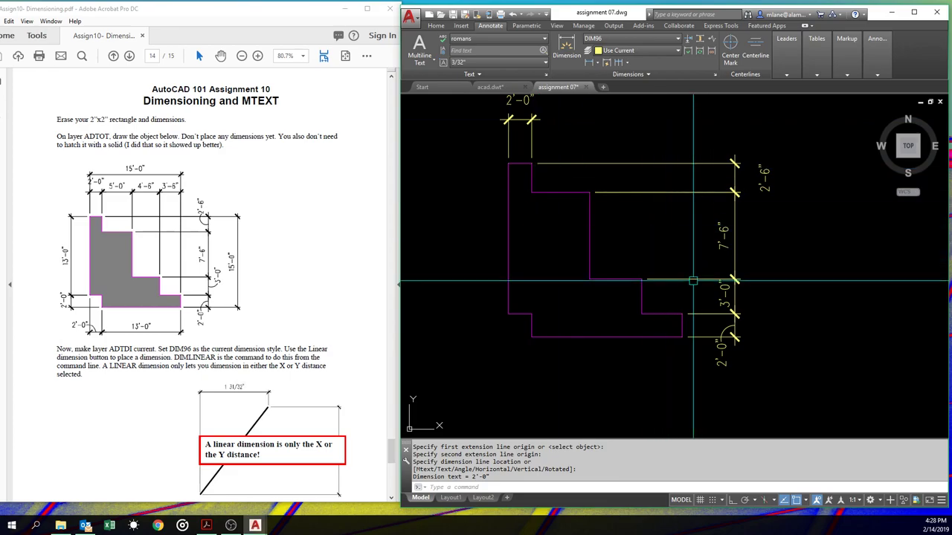
key(Return)
click(531, 162)
click(682, 337)
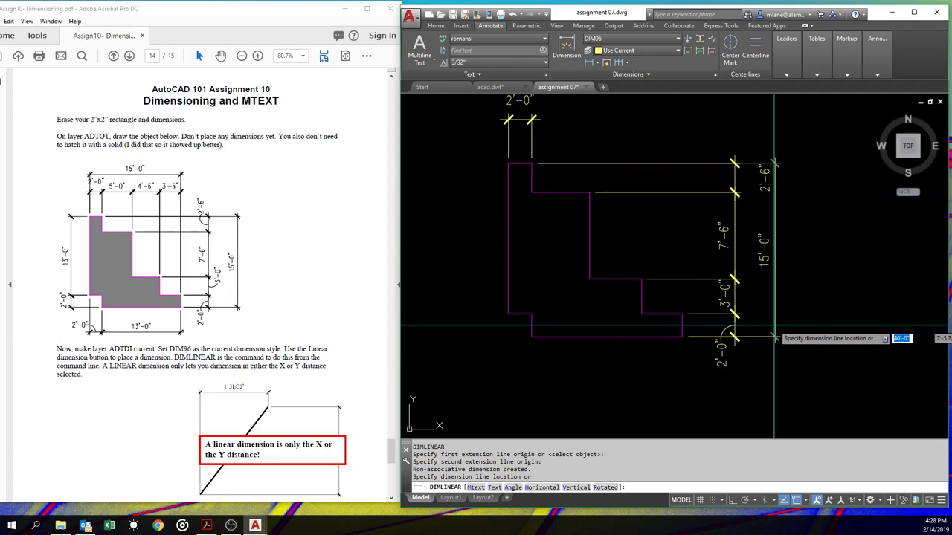
click(773, 339)
Select the 2'-6" dimension and pick up its text grip
click(765, 179)
click(765, 179)
scroll(744, 163, up, 6)
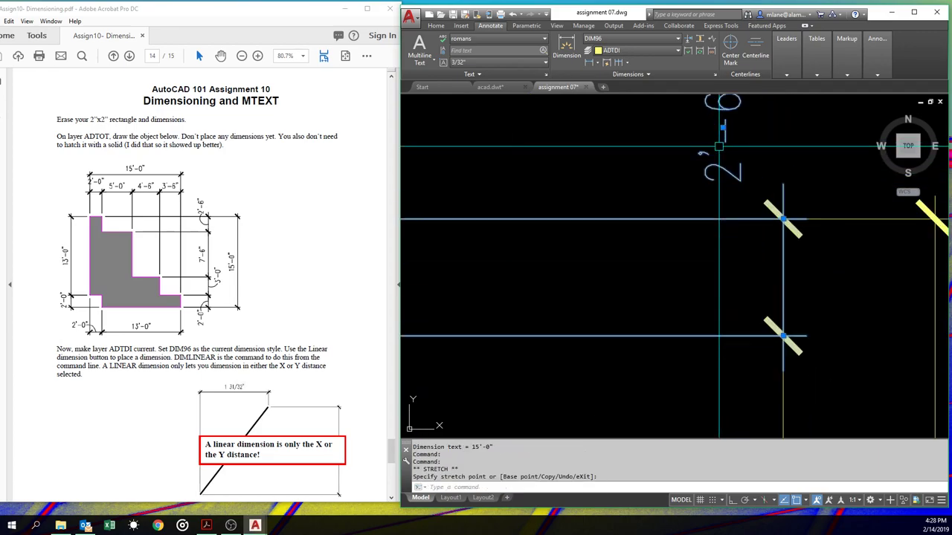
Draw a 3-point arc linking the 2'-6" text to its dimension line
key(Escape)
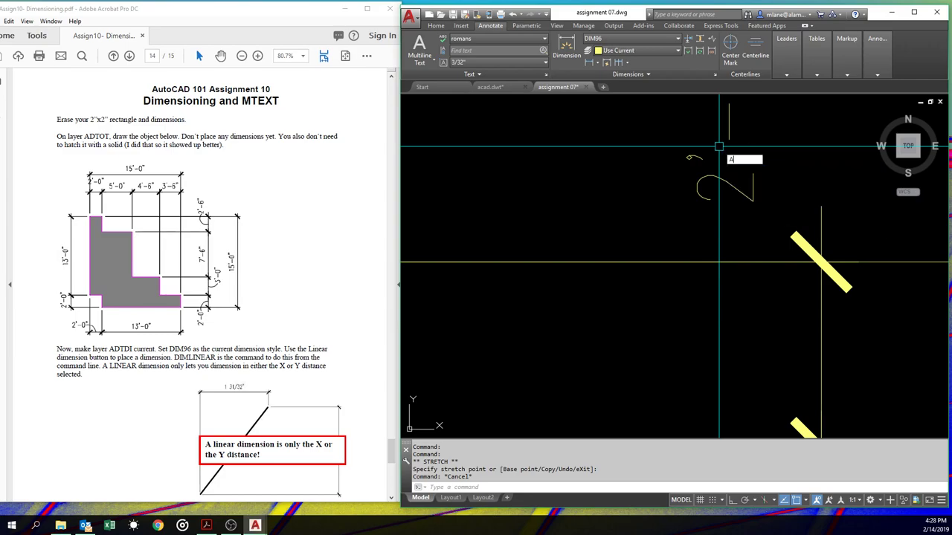
text(A)
key(Return)
click(727, 214)
click(746, 293)
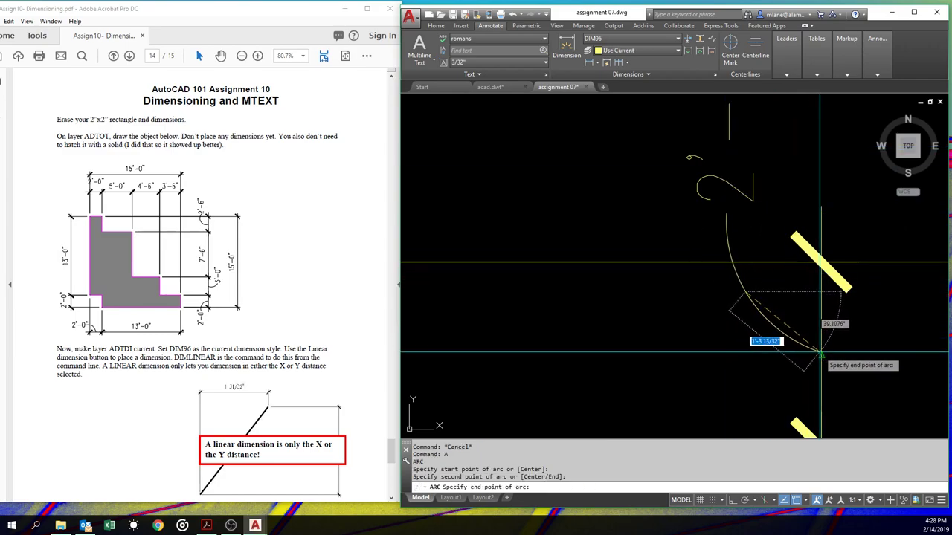
click(820, 353)
scroll(789, 328, down, 8)
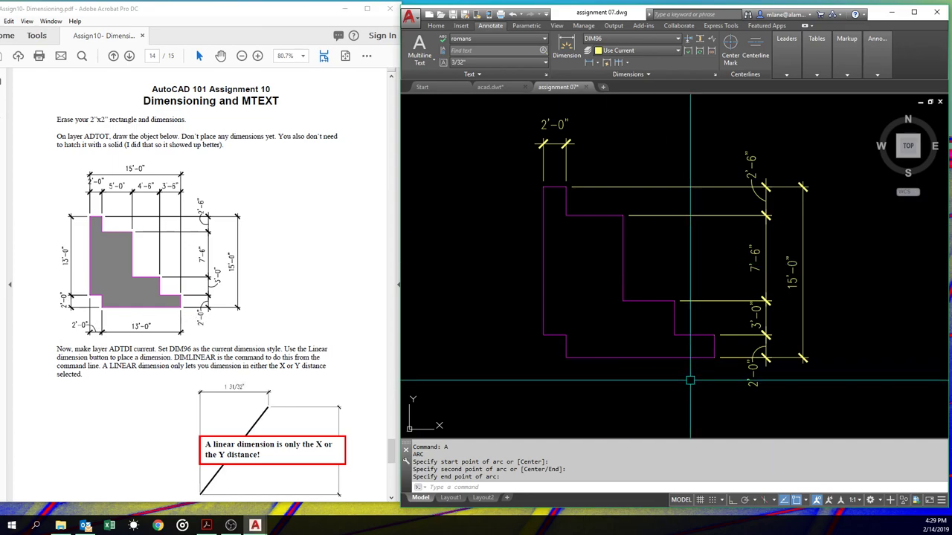
Move the top 2'-0" dimension text to a new spot using its grip
scroll(627, 148, up, 6)
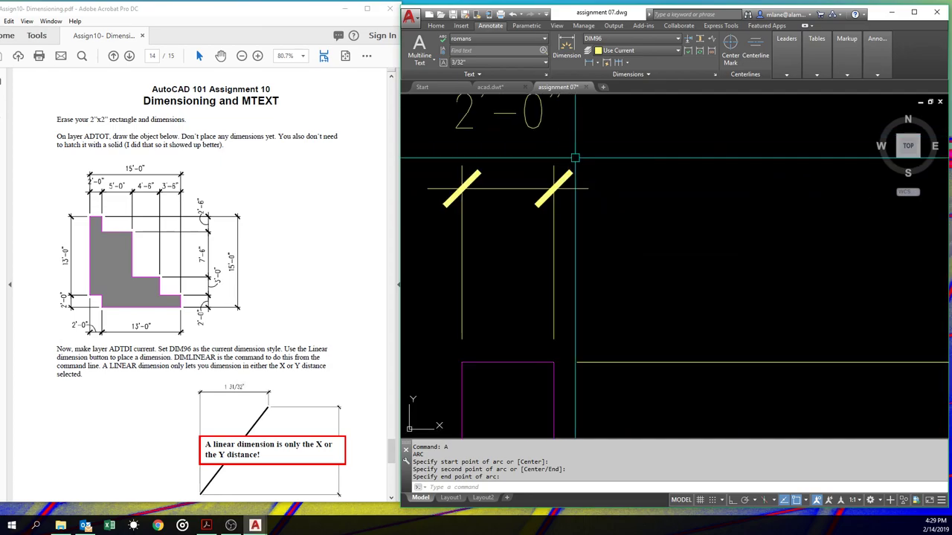
click(517, 157)
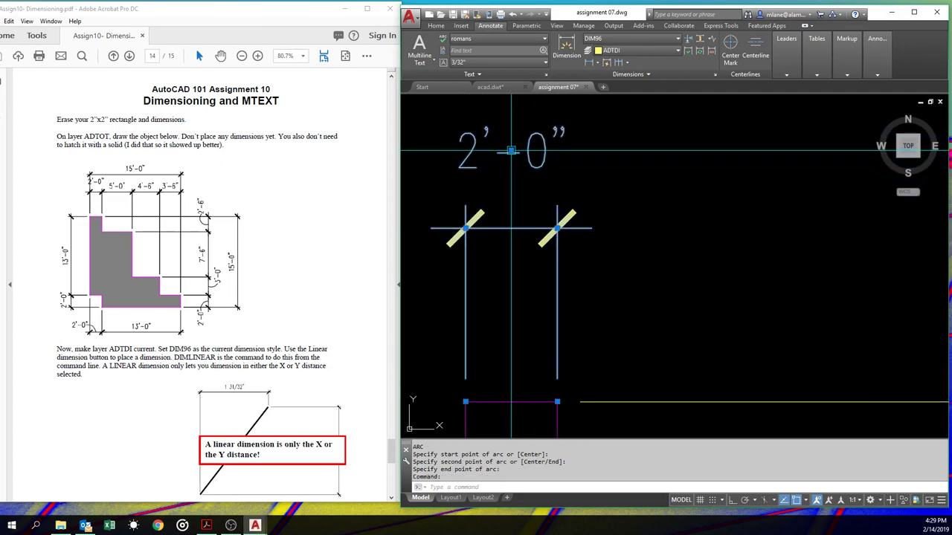
click(511, 151)
click(520, 177)
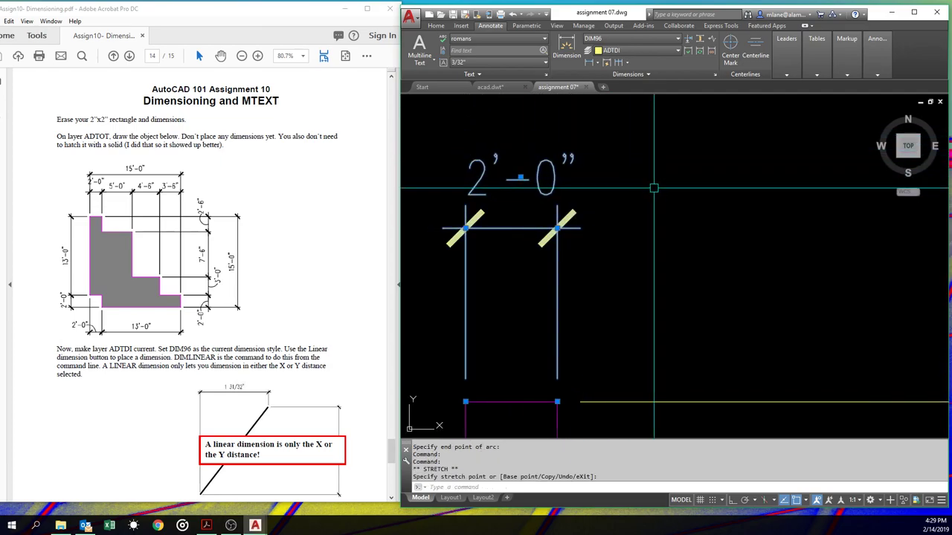
key(Escape)
scroll(653, 226, down, 5)
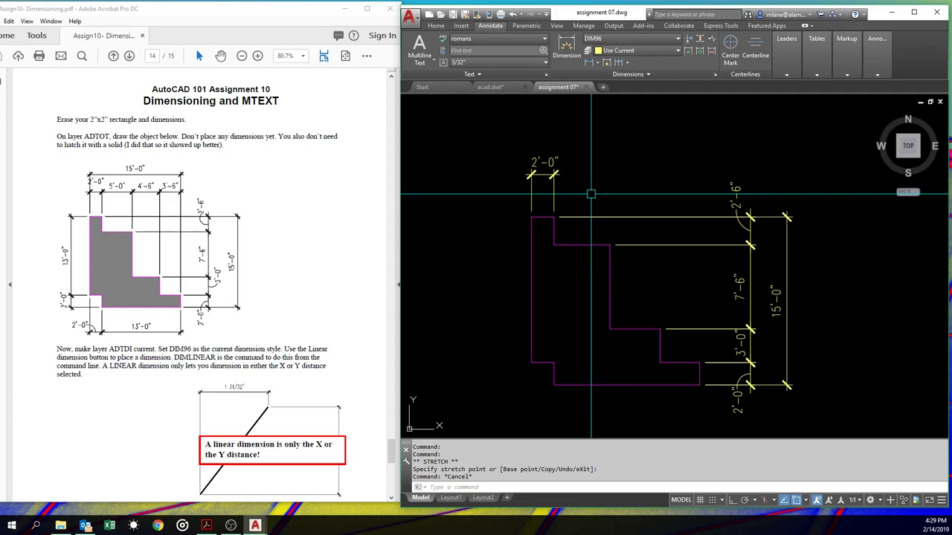
Scroll the Assignment 10 PDF to page 15, Using the Grips
scroll(287, 304, down, 10)
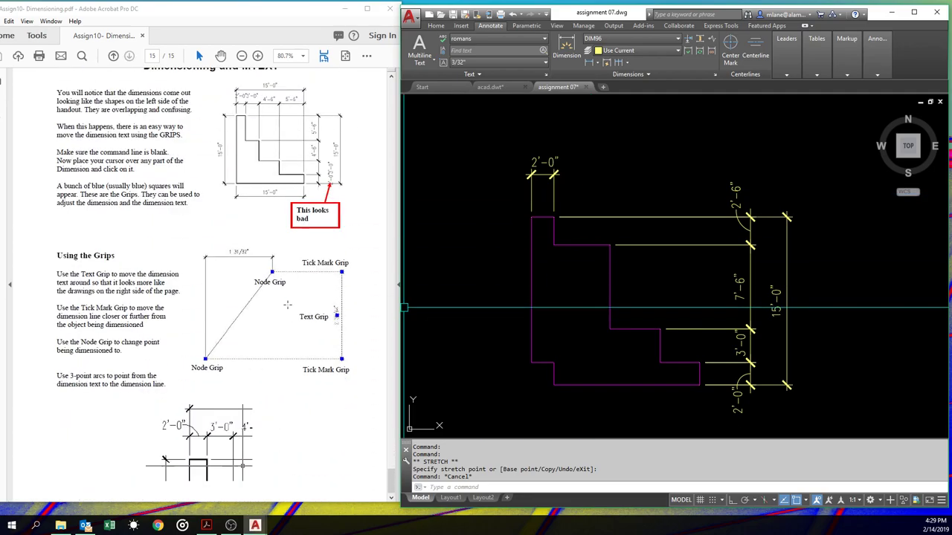